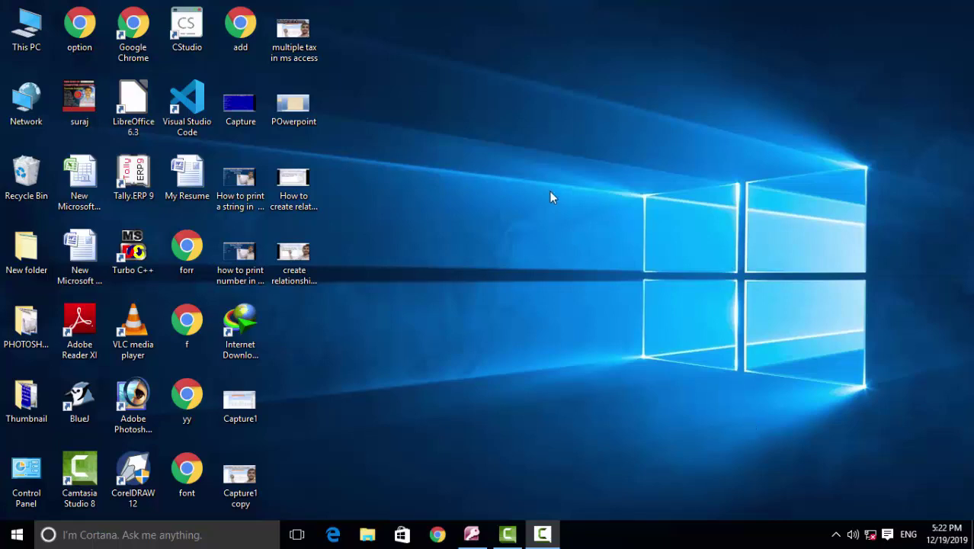
Step: Refresh the desktop several times from its shortcut menu
right_click(540, 178)
right_click(581, 224)
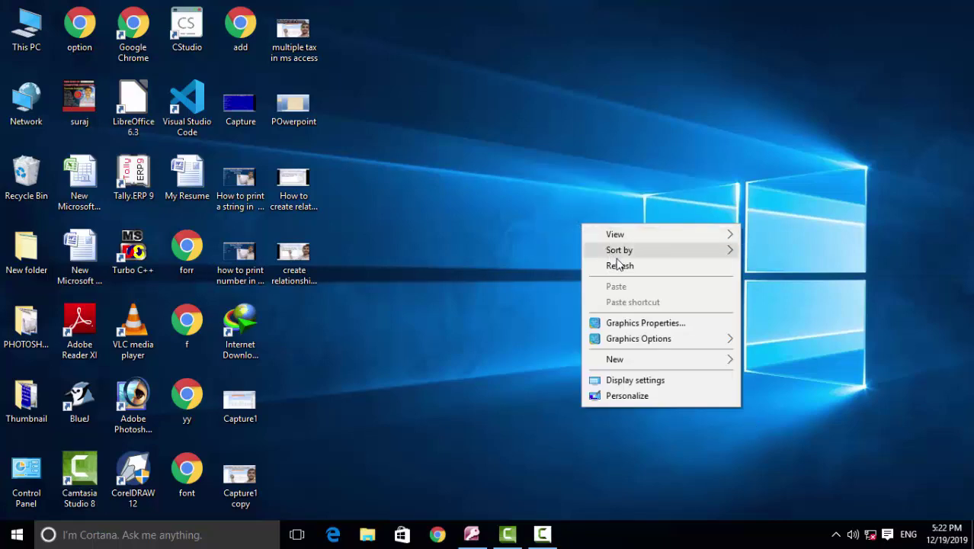
click(618, 264)
right_click(581, 171)
click(619, 215)
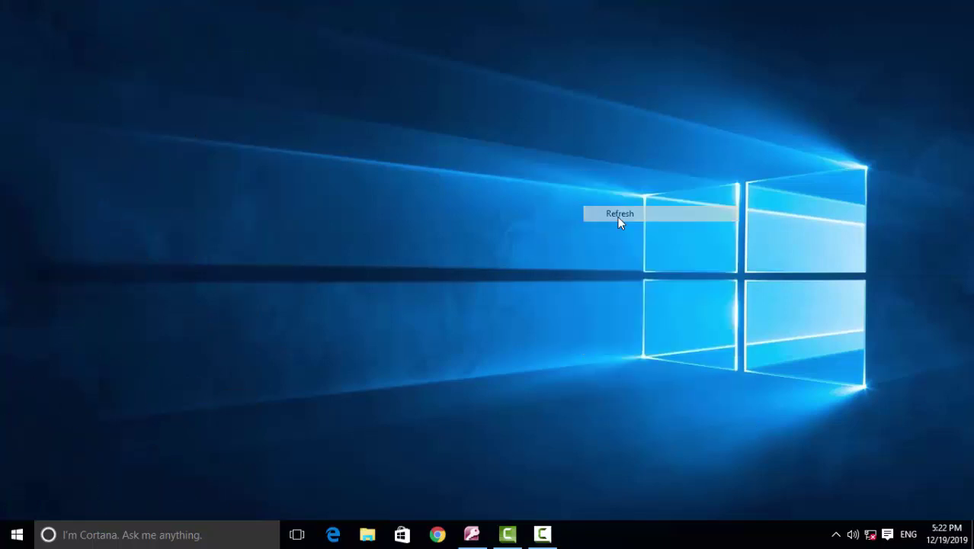
right_click(619, 219)
click(646, 257)
right_click(648, 254)
click(687, 298)
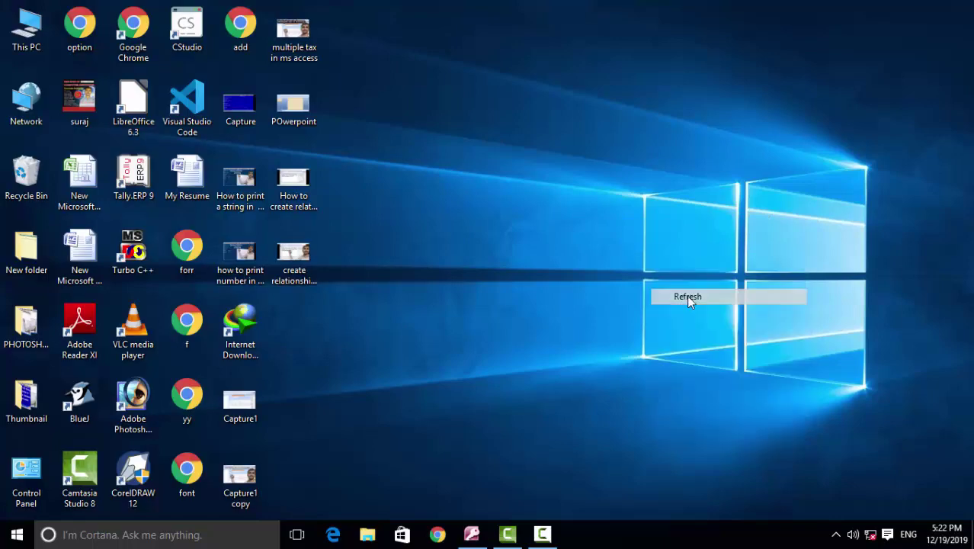
right_click(688, 299)
click(716, 336)
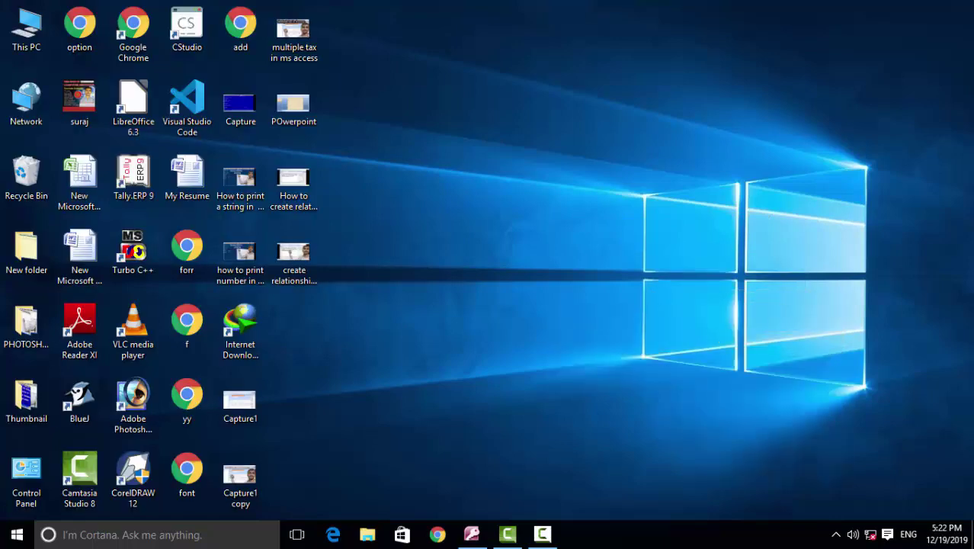
Step: Open and dismiss the Start menu, then bring the Access database window back
key(super)
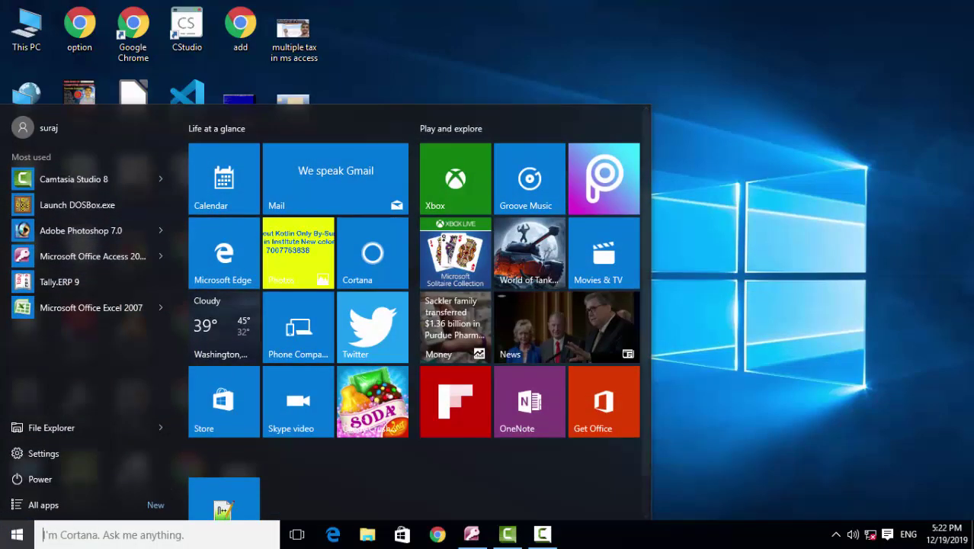
click(928, 296)
click(471, 535)
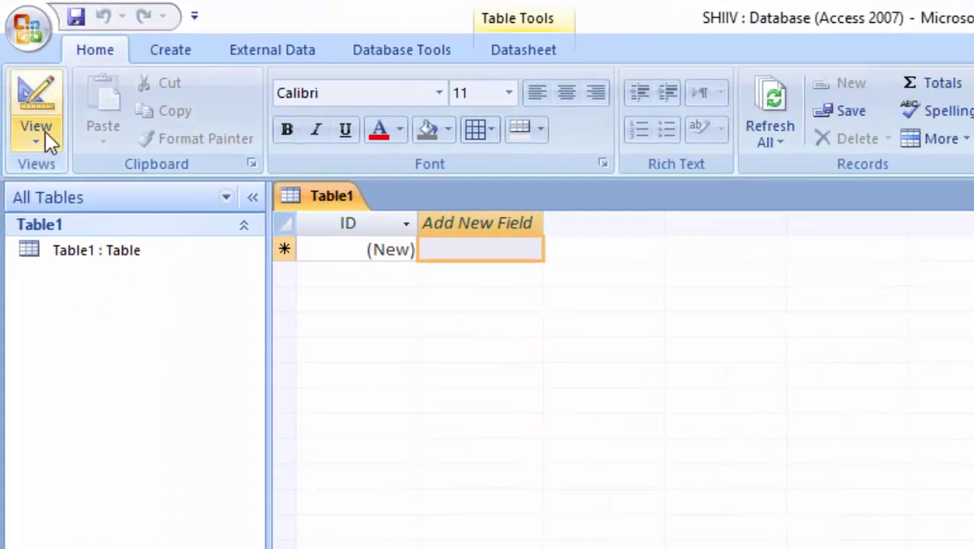
Step: Save the table as qUERY11 in design view and add a Text field named Name
click(45, 131)
click(72, 234)
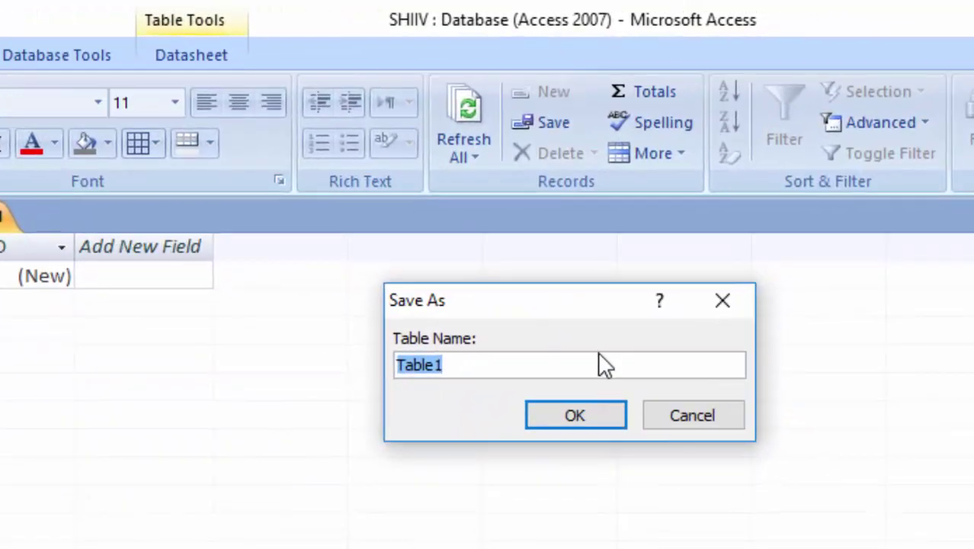
click(591, 369)
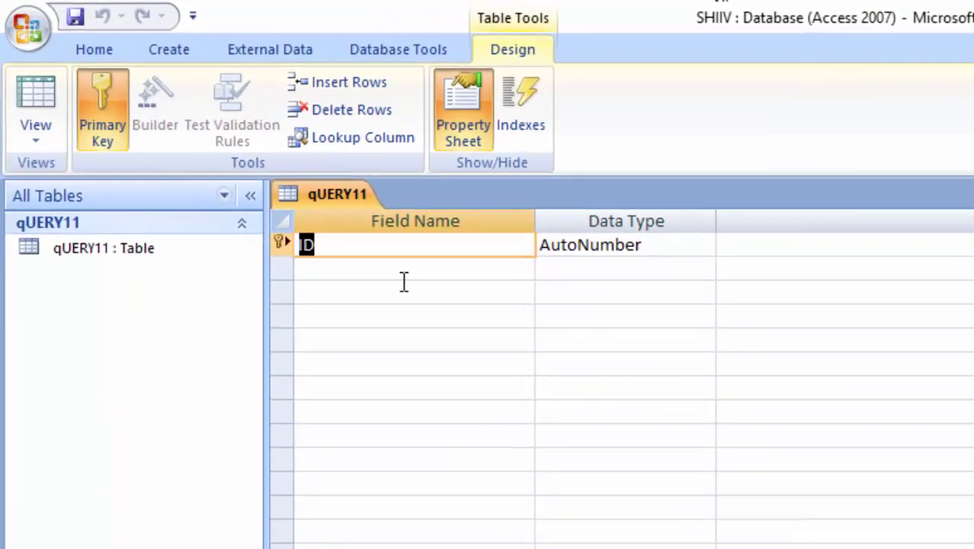
click(328, 214)
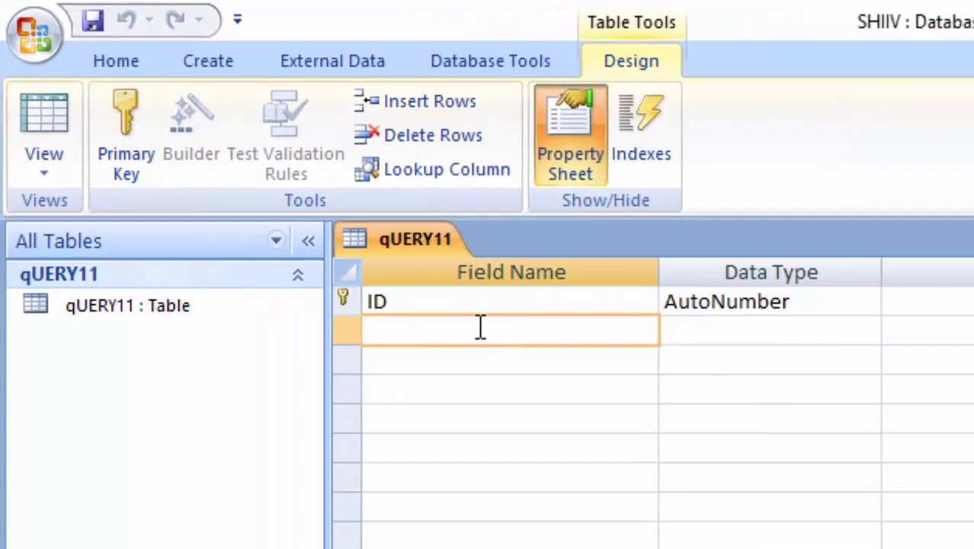
click(477, 332)
text(nAME)
key(BackSpace)
key(BackSpace)
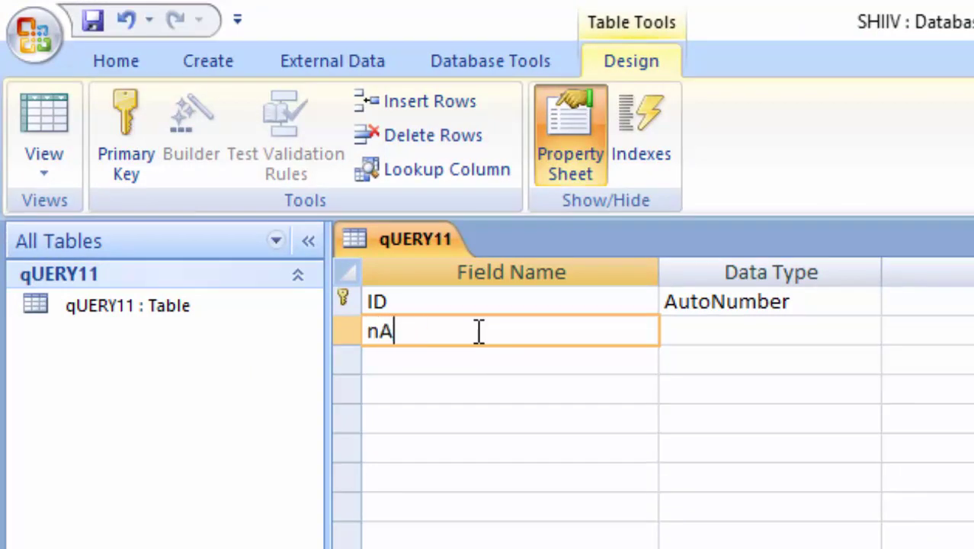
key(BackSpace)
key(BackSpace)
text(ame)
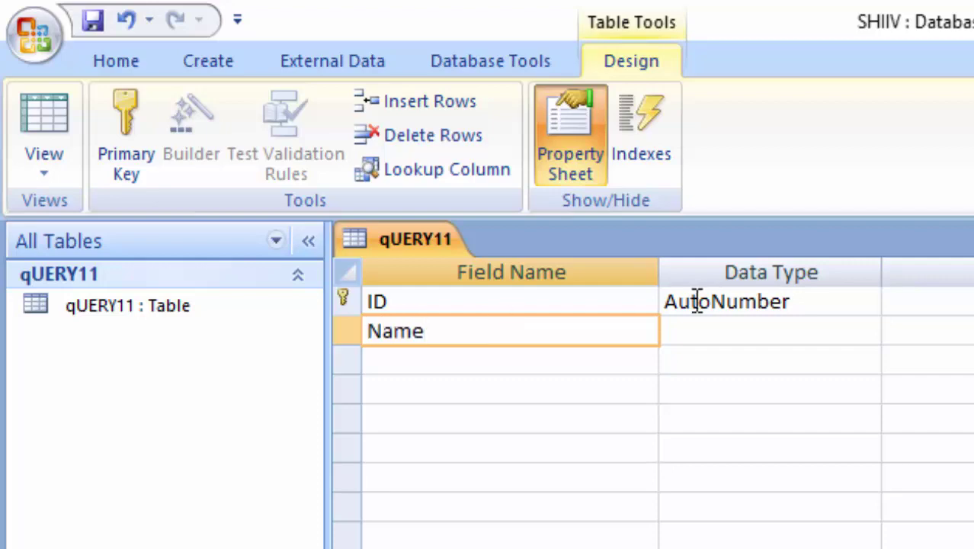
click(696, 301)
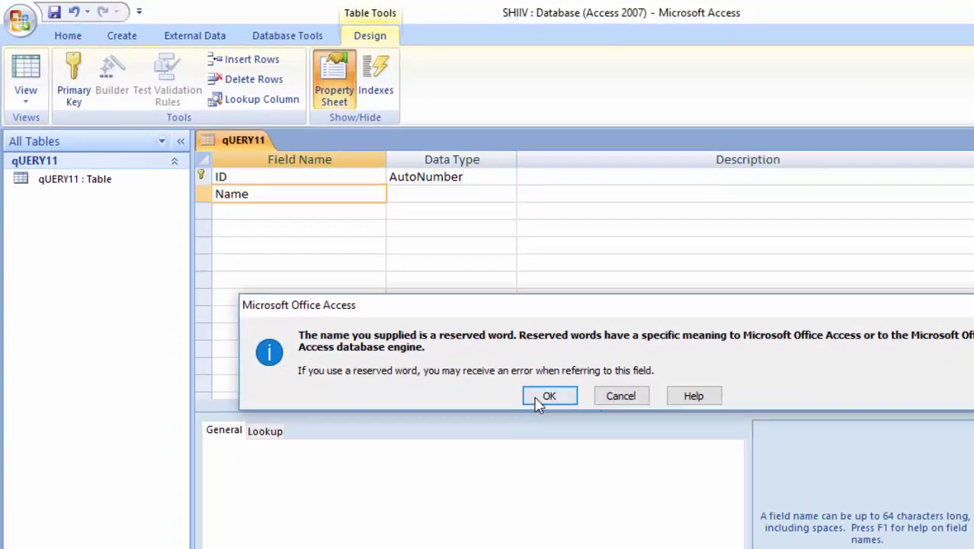
click(642, 463)
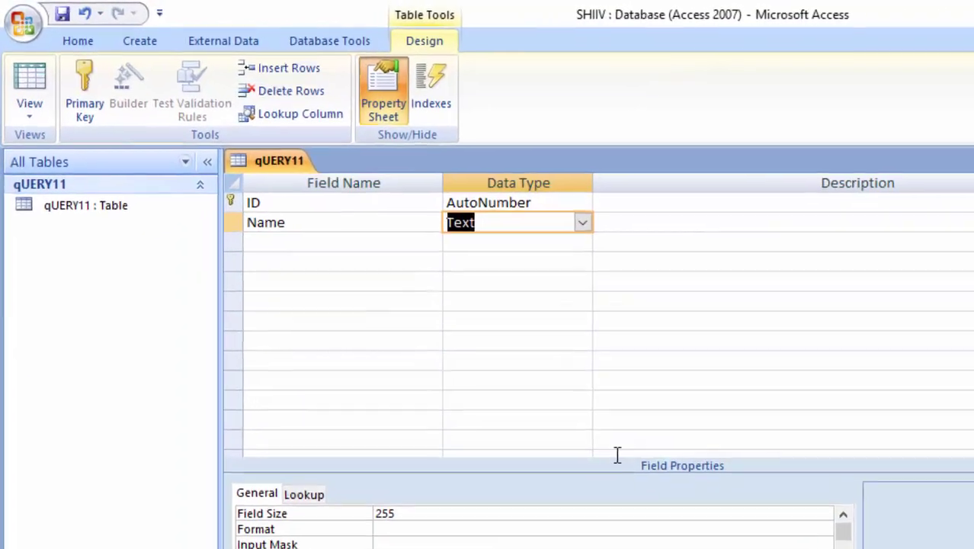
key(Tab)
Step: Add a Text field Father's Name, then save and show the table as a datasheet
click(385, 294)
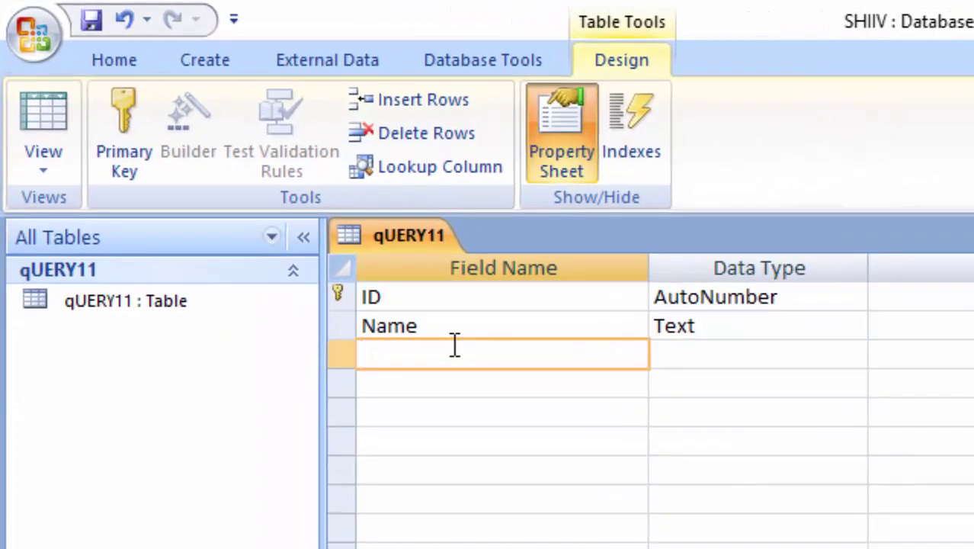
text(Father)
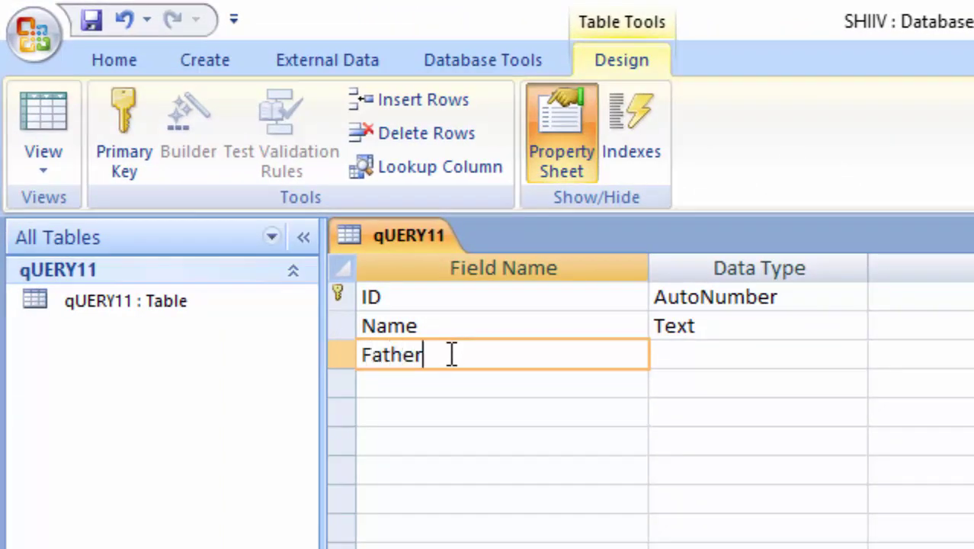
text('s N)
text(aner)
key(BackSpace)
text(me)
key(Tab)
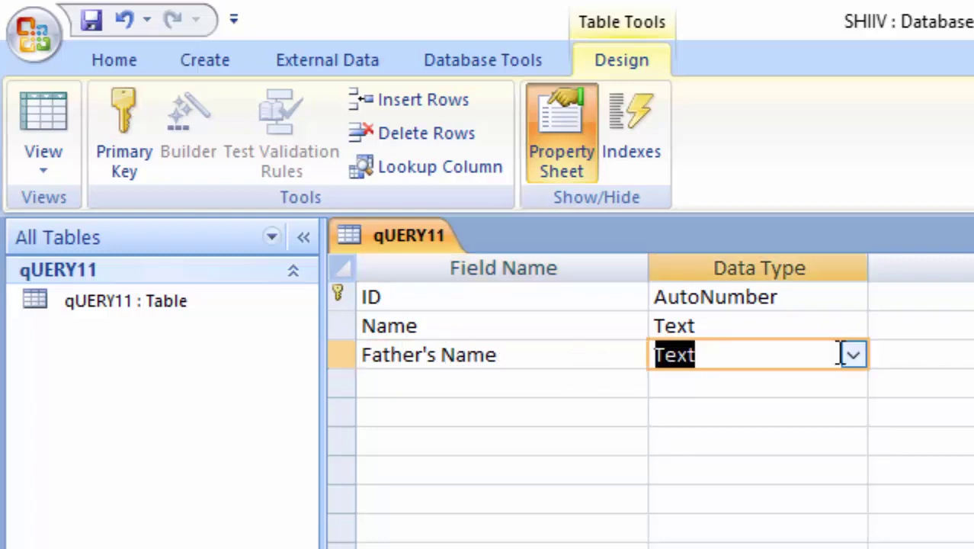
click(42, 107)
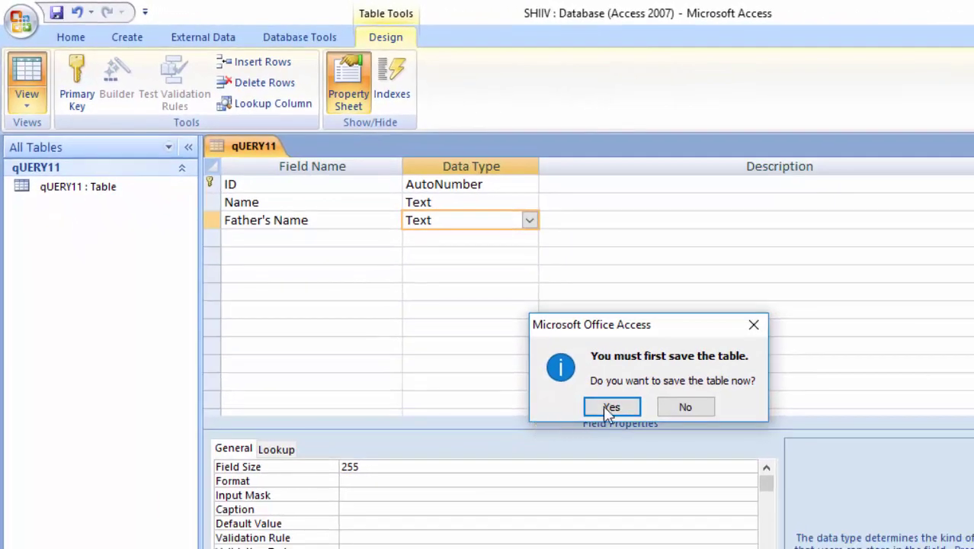
click(685, 456)
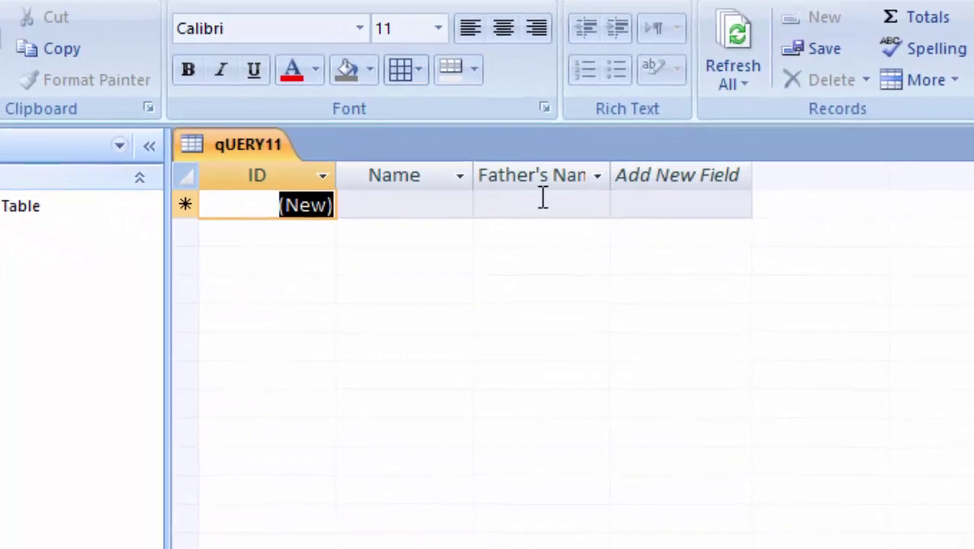
Step: Auto-fit the Father's Name column, then create a blank table saved as Query12 in design view
double_click(611, 174)
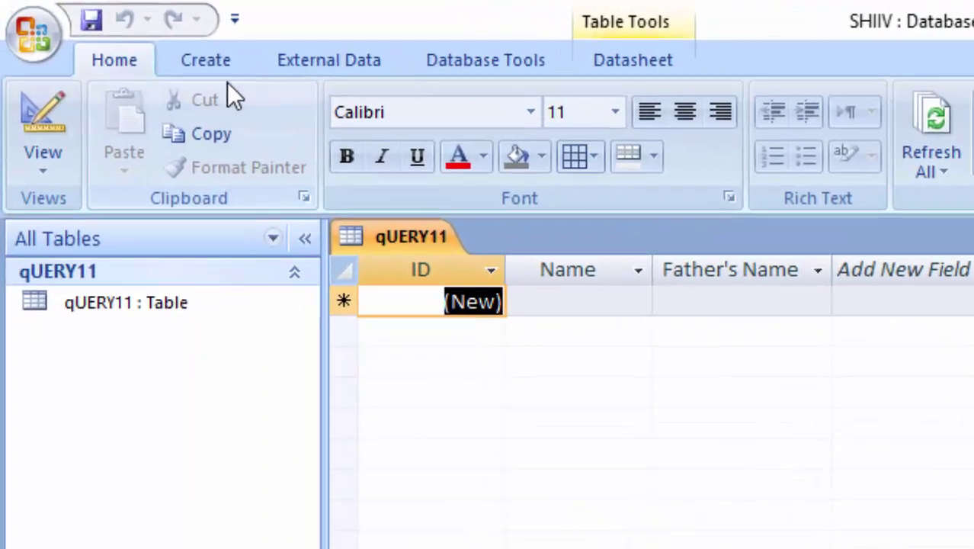
click(205, 60)
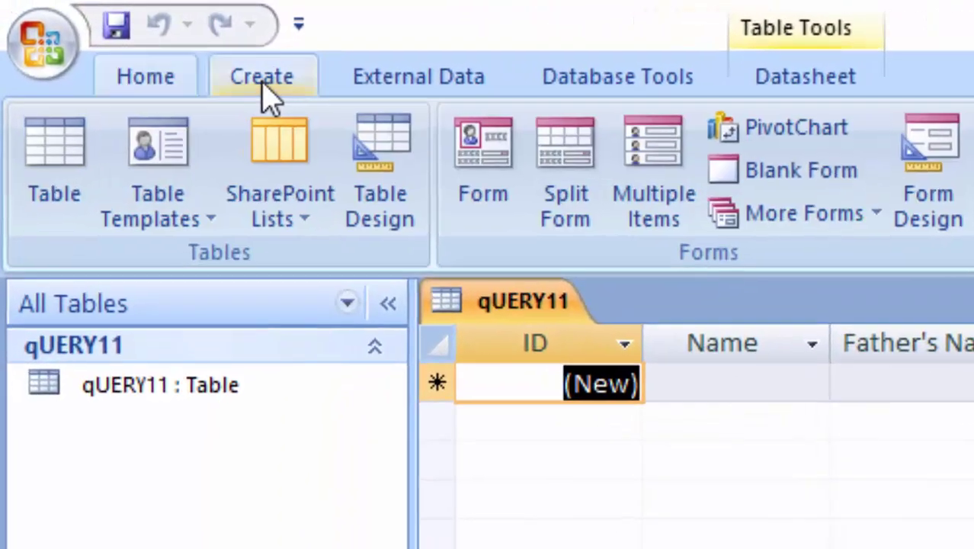
click(30, 187)
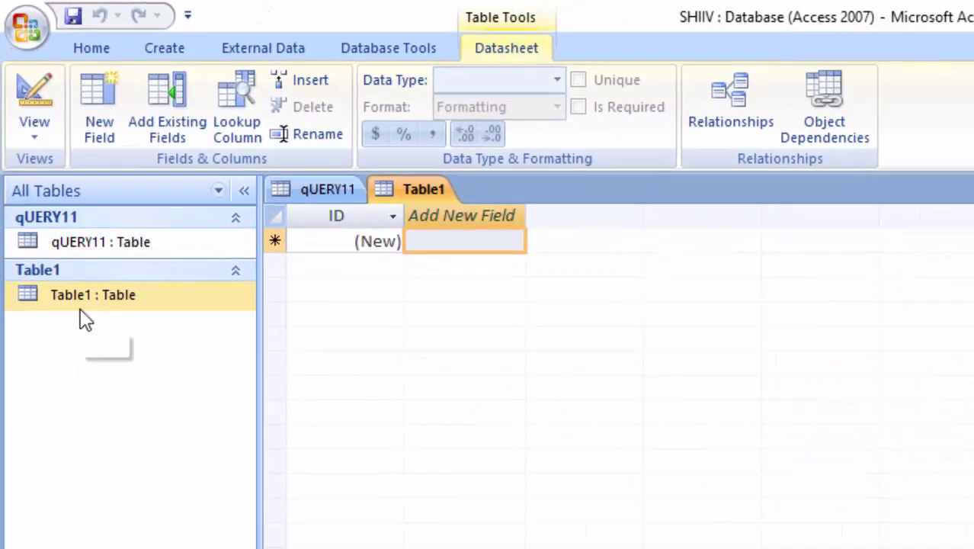
click(30, 134)
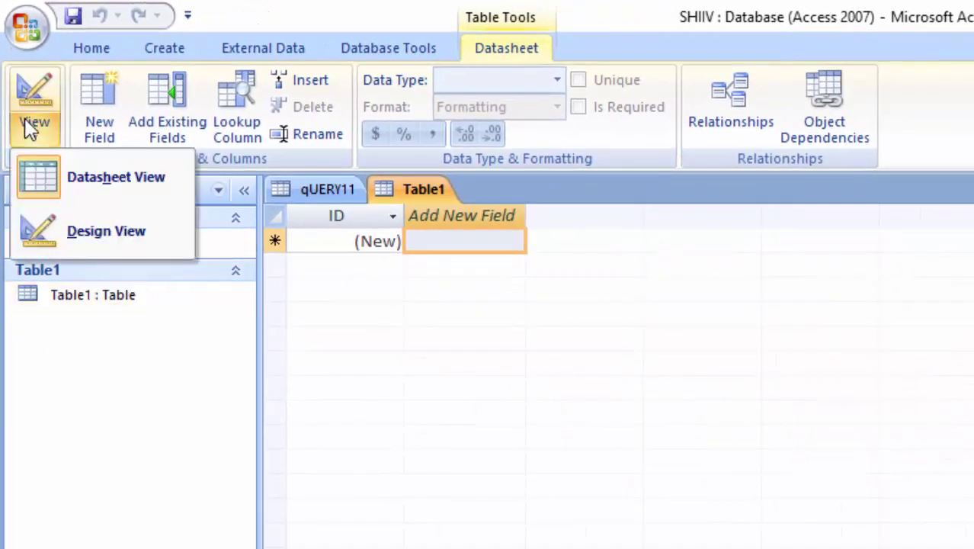
click(69, 225)
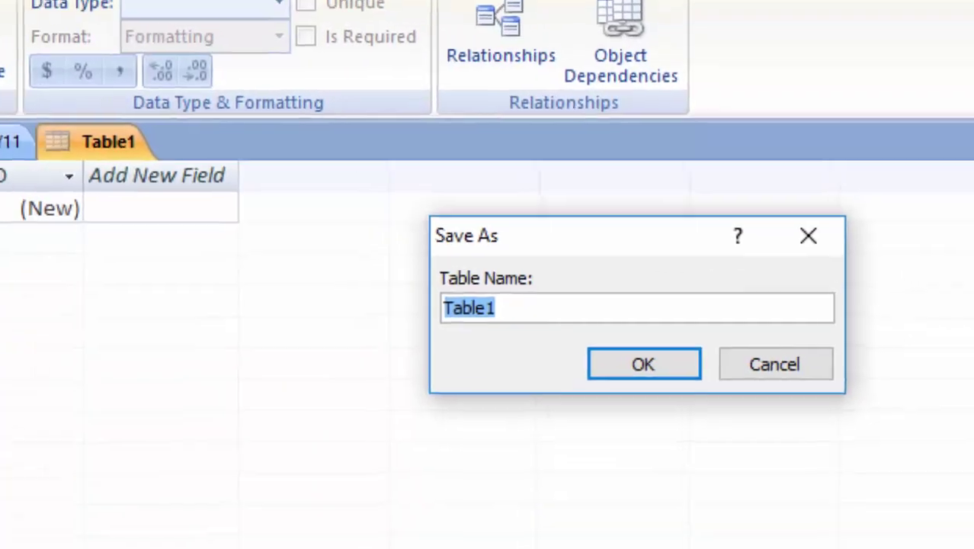
text(Qu)
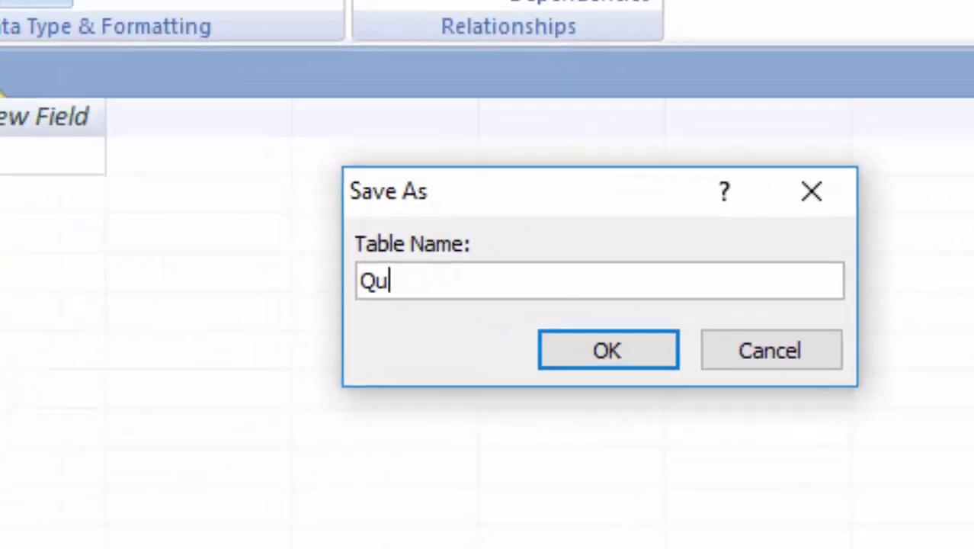
text(er)
text(y12)
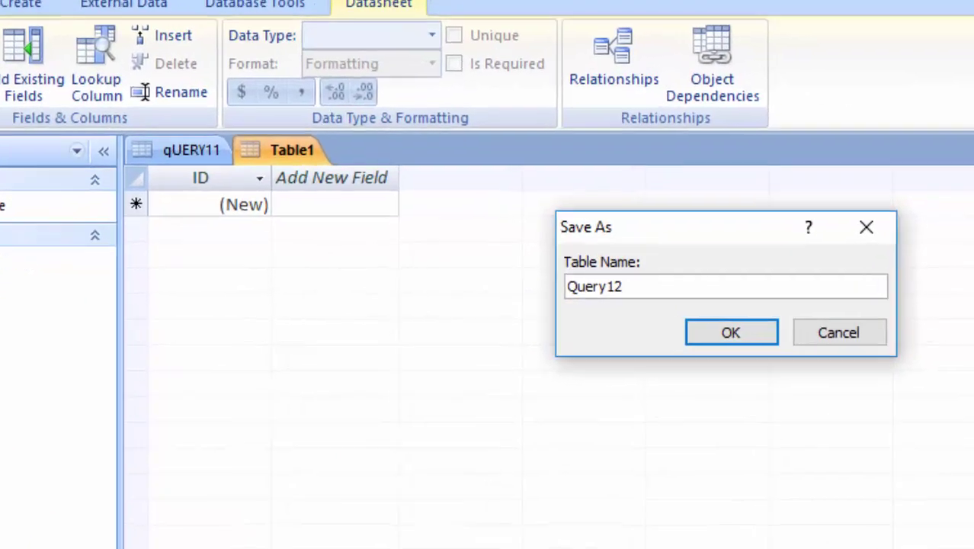
key(Return)
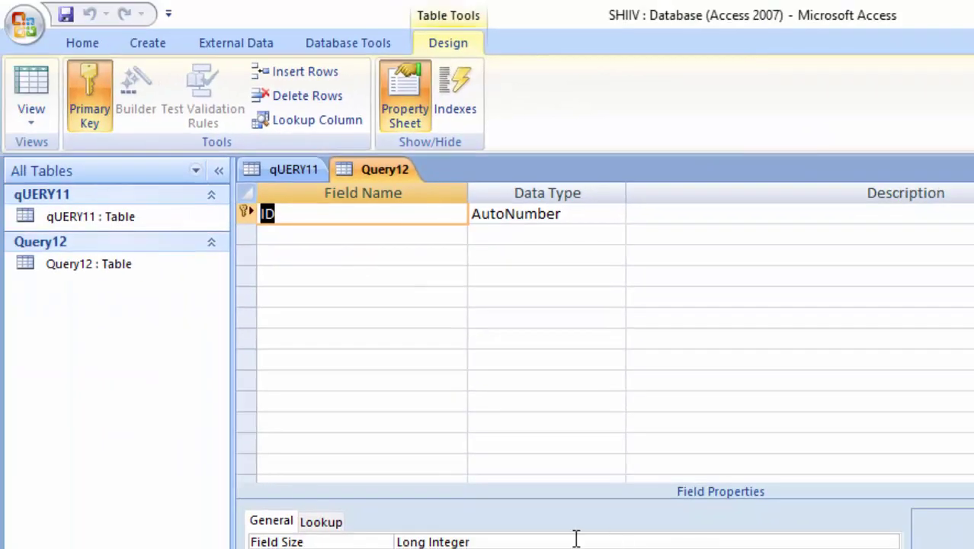
Step: Add Text fields Mother's name and Address to Query12, then save and show its datasheet
click(297, 234)
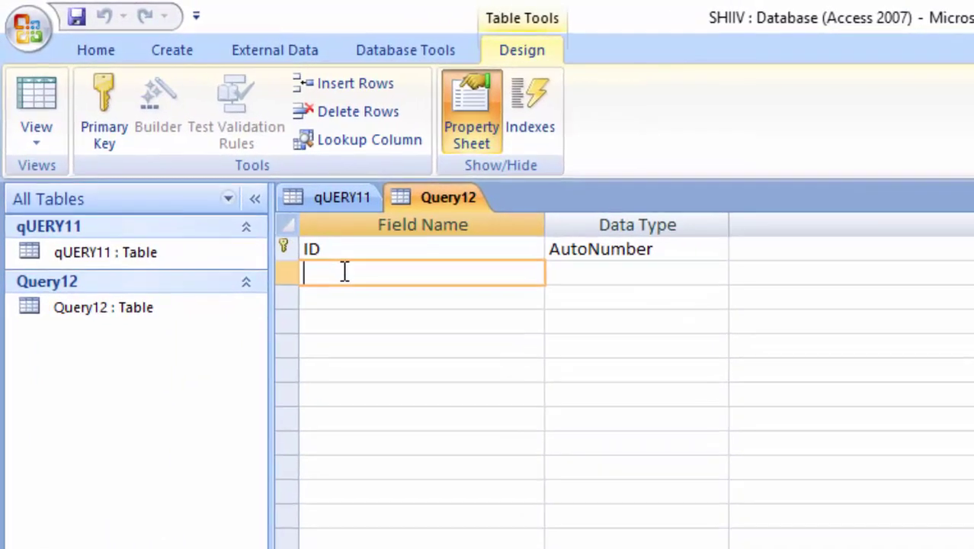
click(342, 271)
text(Mother)
text('s namer)
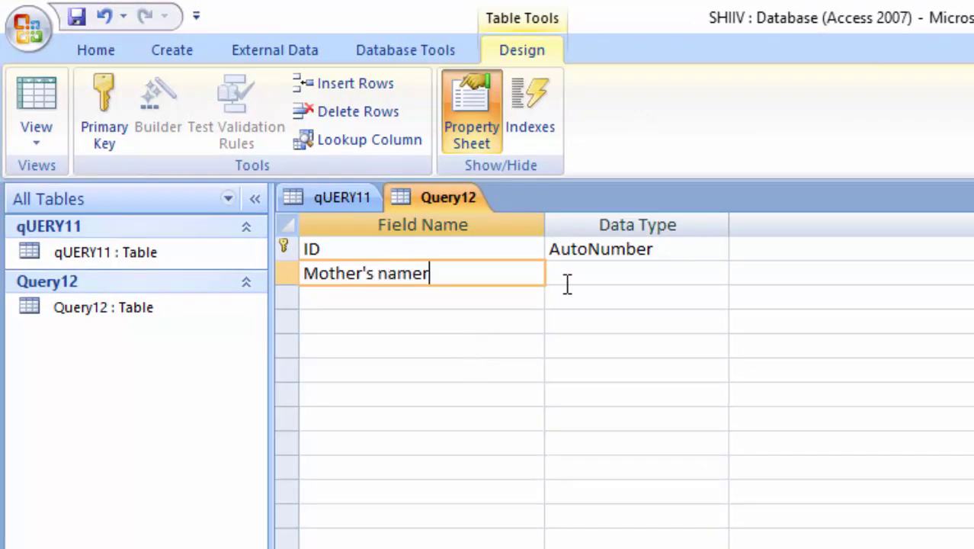
key(Tab)
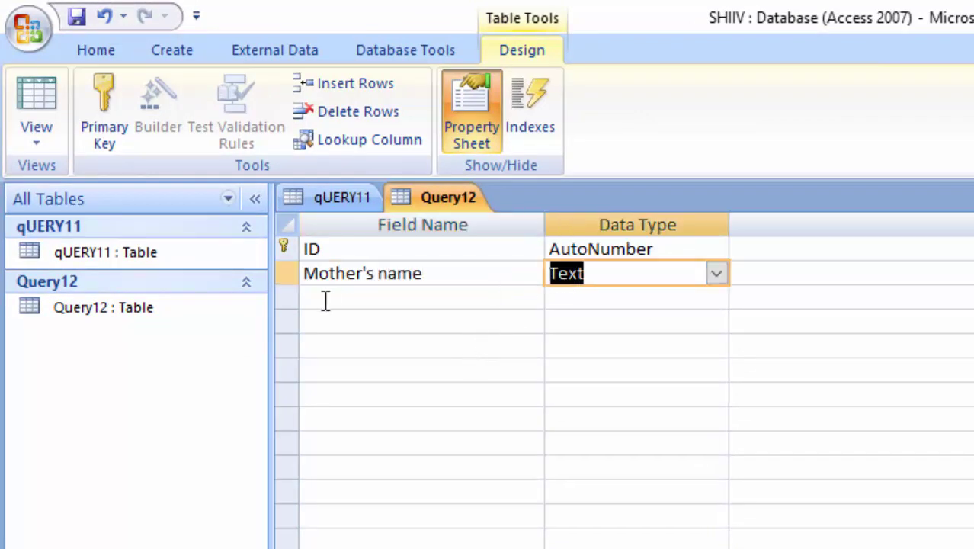
key(Down)
key(shift+Tab)
text(A)
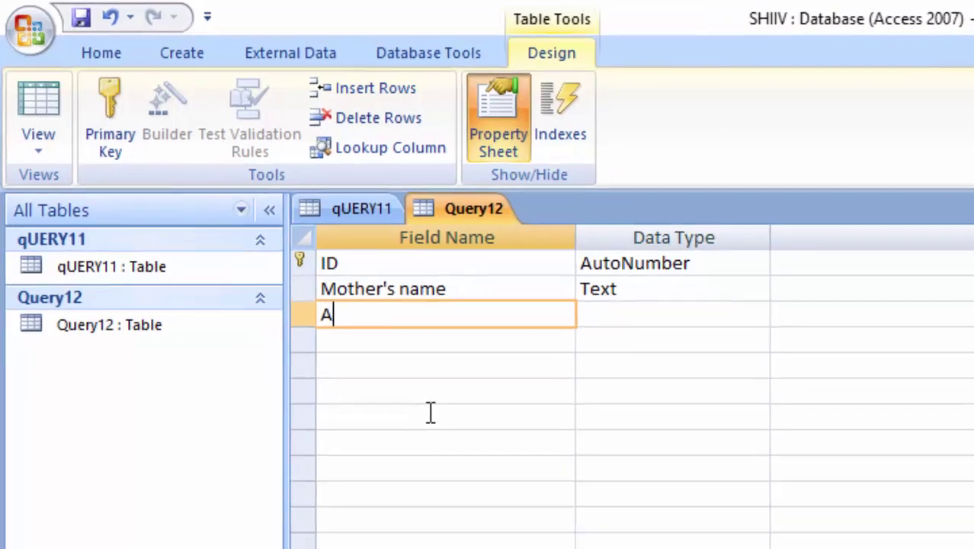
text(ddr)
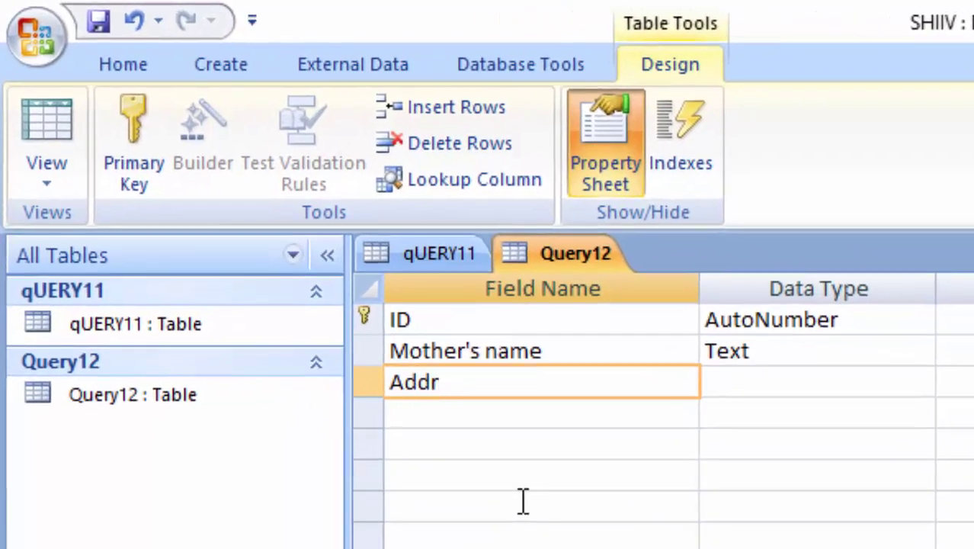
text(esss)
key(BackSpace)
key(Tab)
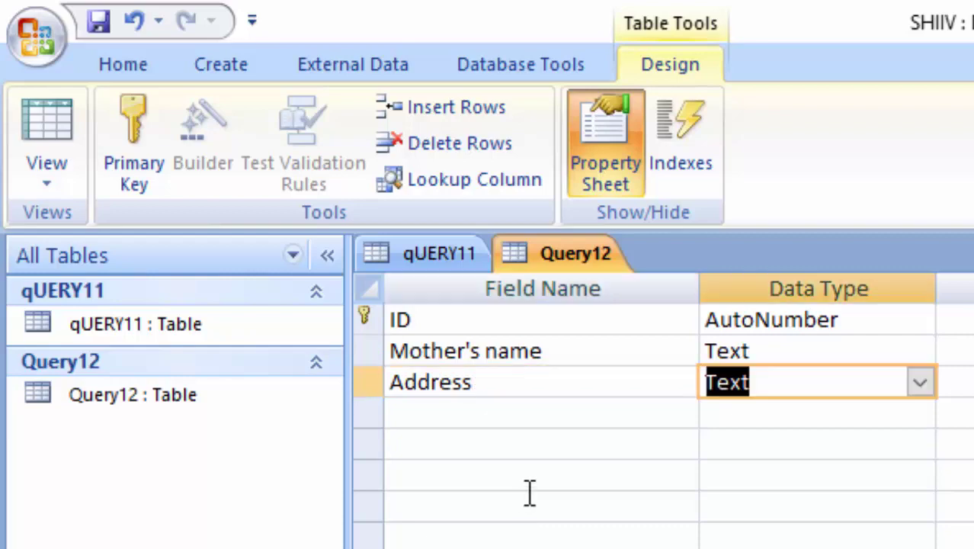
click(47, 138)
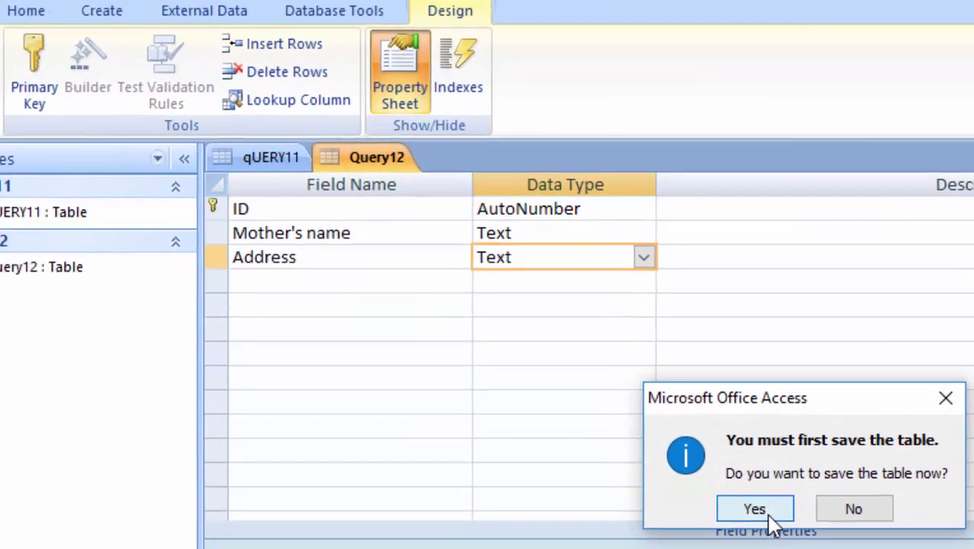
click(649, 431)
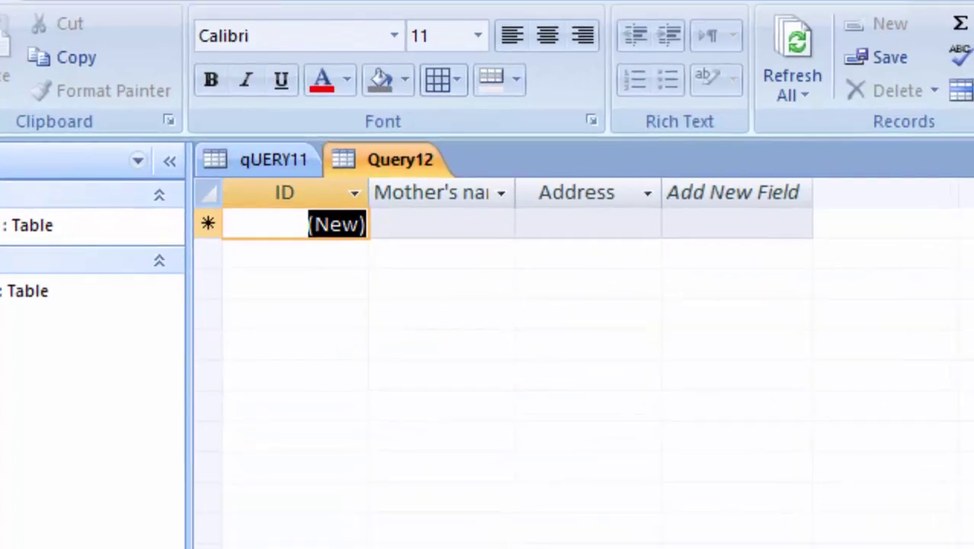
Step: Auto-fit Query12's ID and Mother's name columns, enter record 1's mother's name and address, then open qUERY11
double_click(367, 191)
click(365, 226)
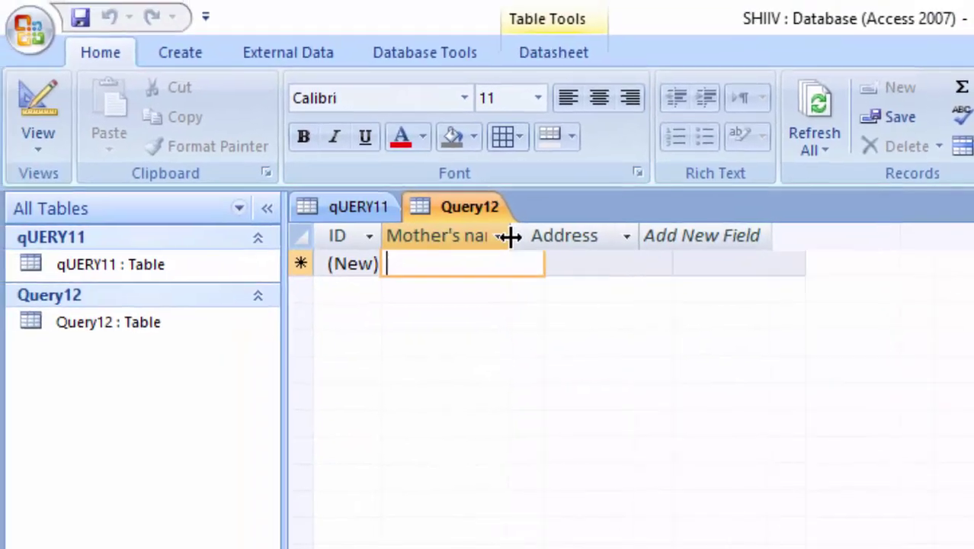
double_click(447, 192)
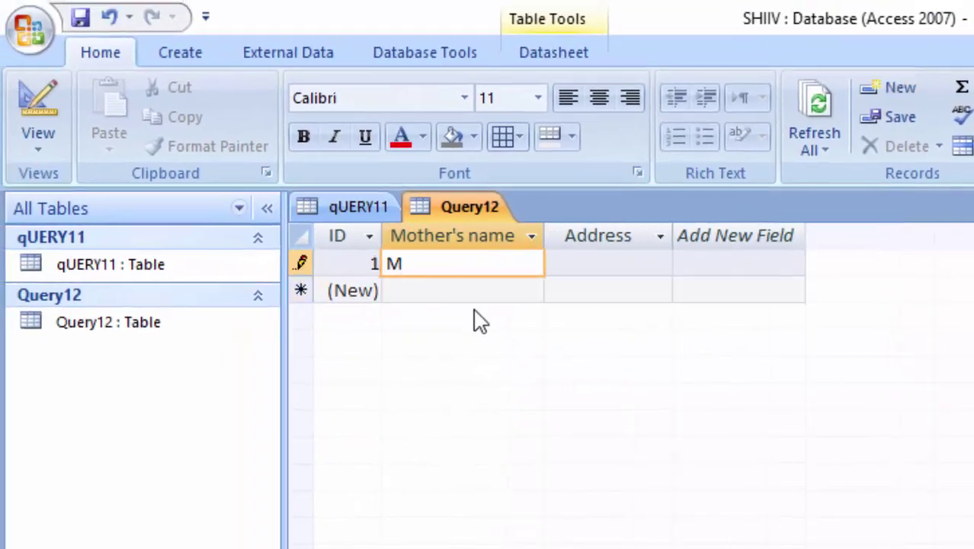
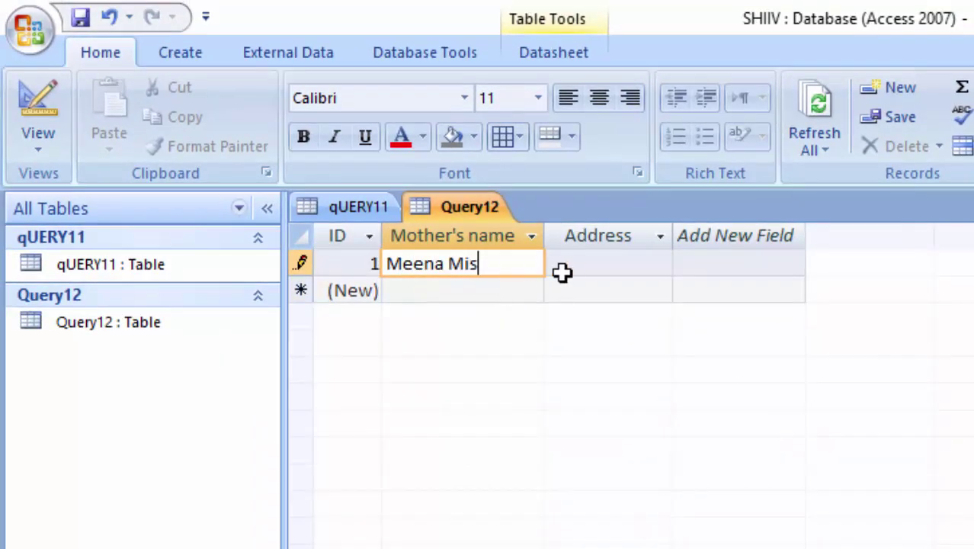
click(589, 265)
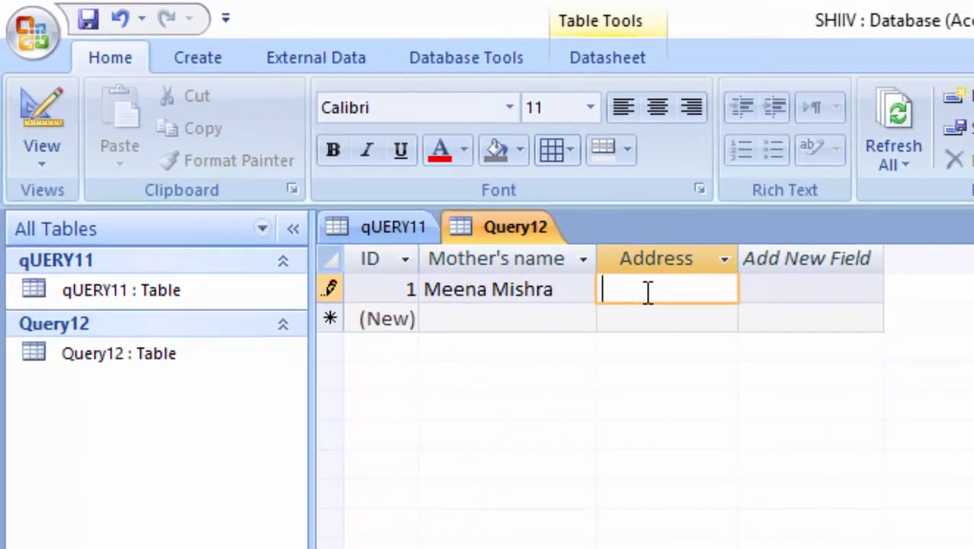
text(Raghav)
text( Ba)
key(BackSpace)
key(BackSpace)
text(nAGA)
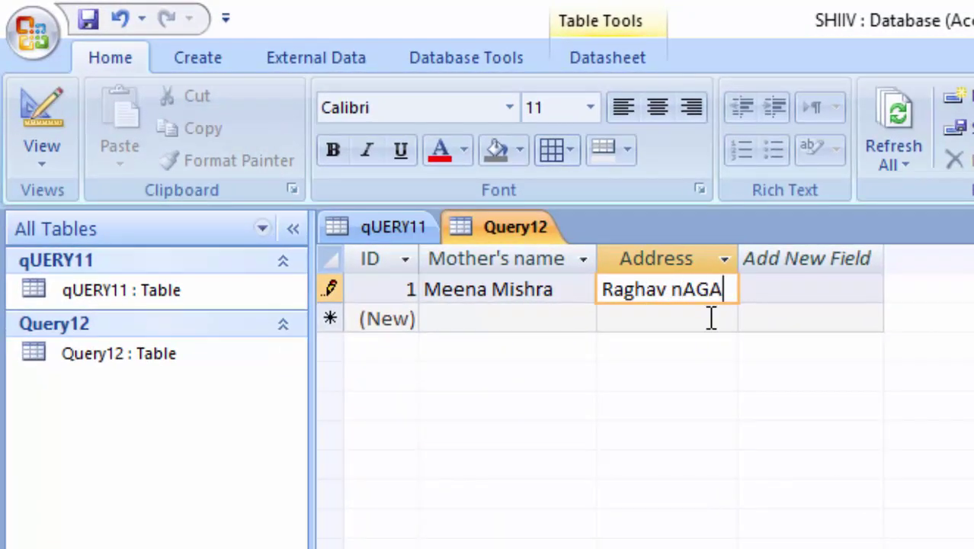
text(RA ria)
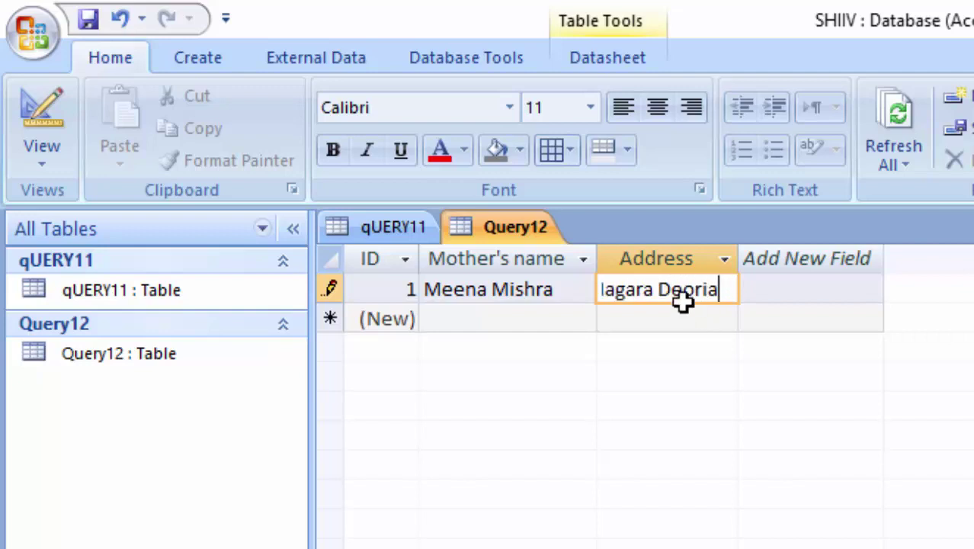
double_click(156, 288)
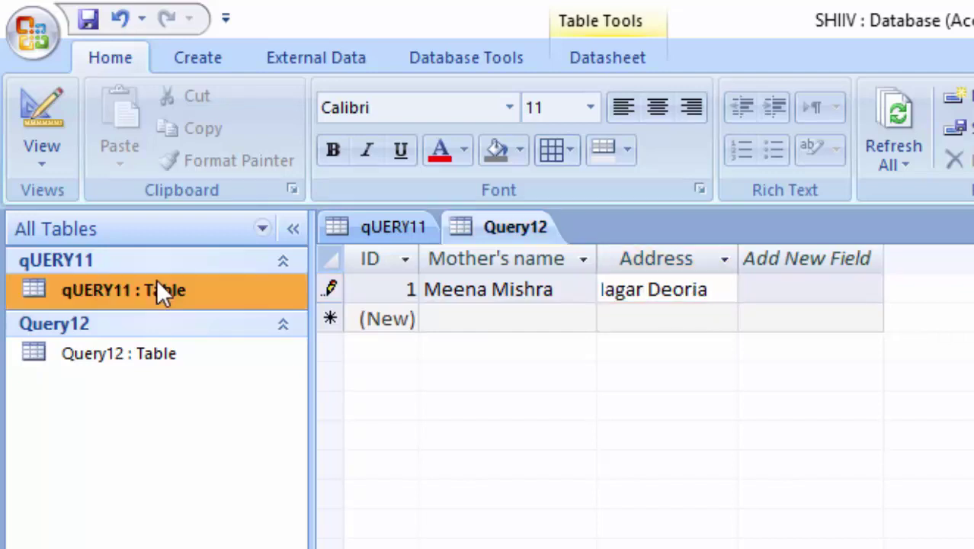
click(596, 297)
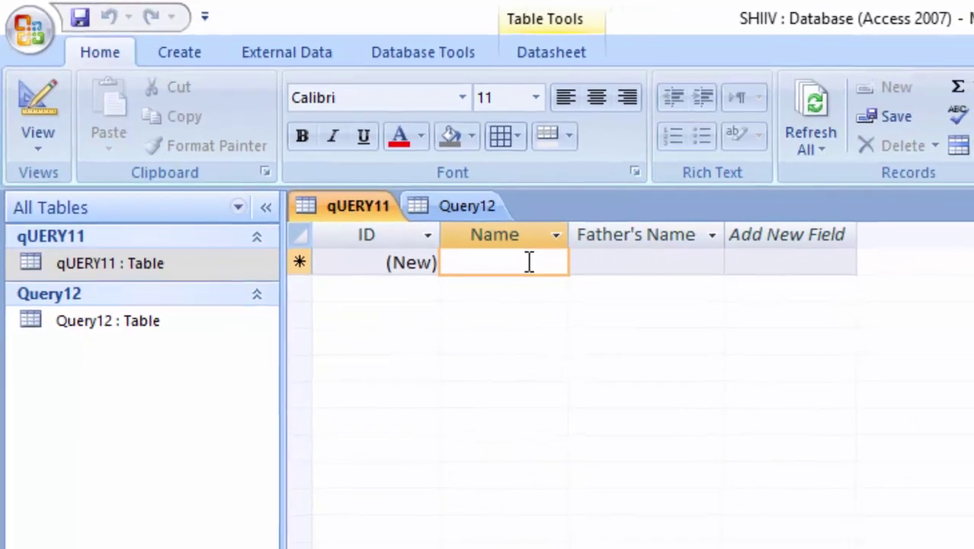
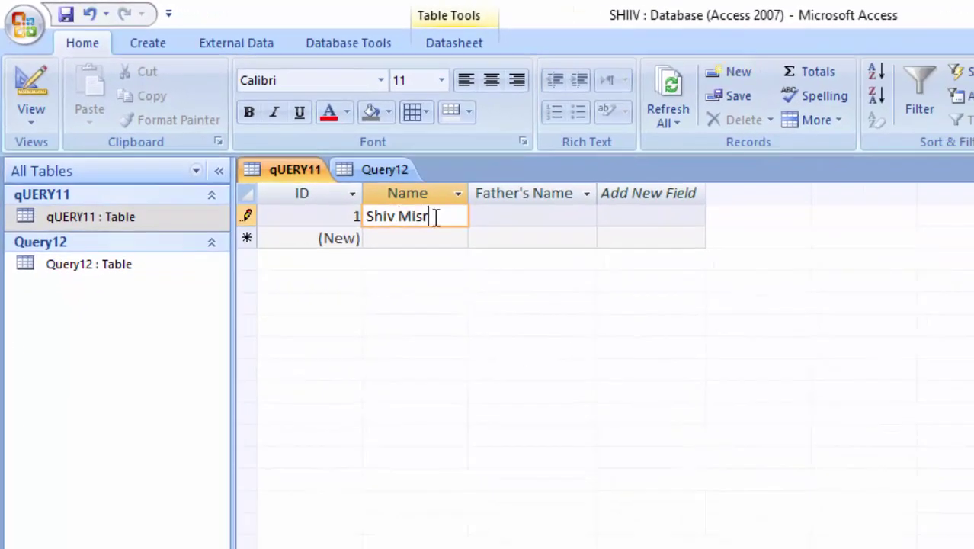
Step: Enter a name and a father's name as qUERY11's first record
click(508, 218)
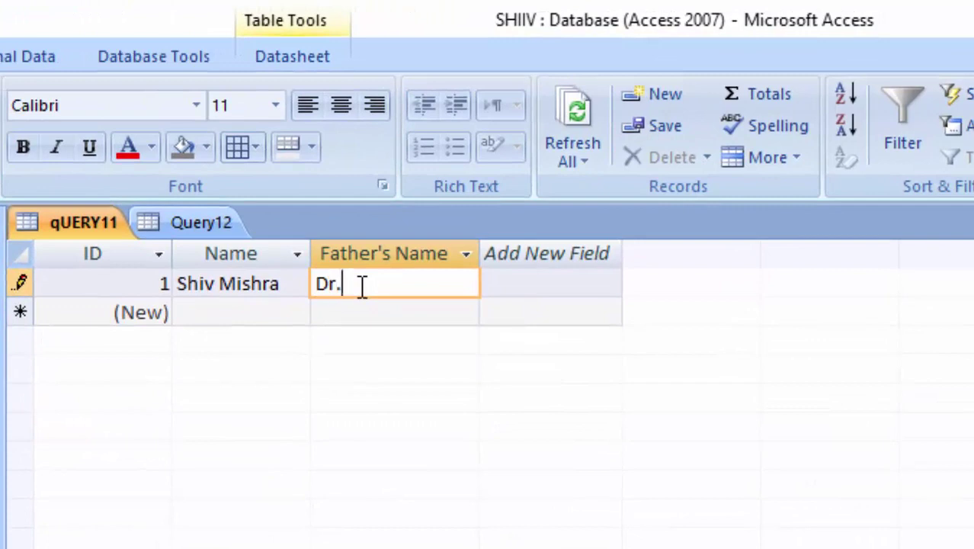
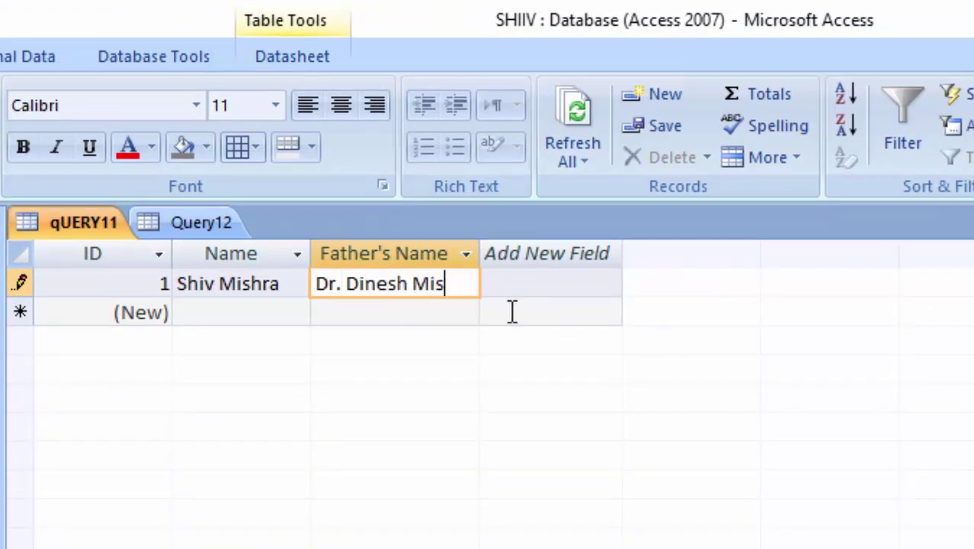
text(RA)
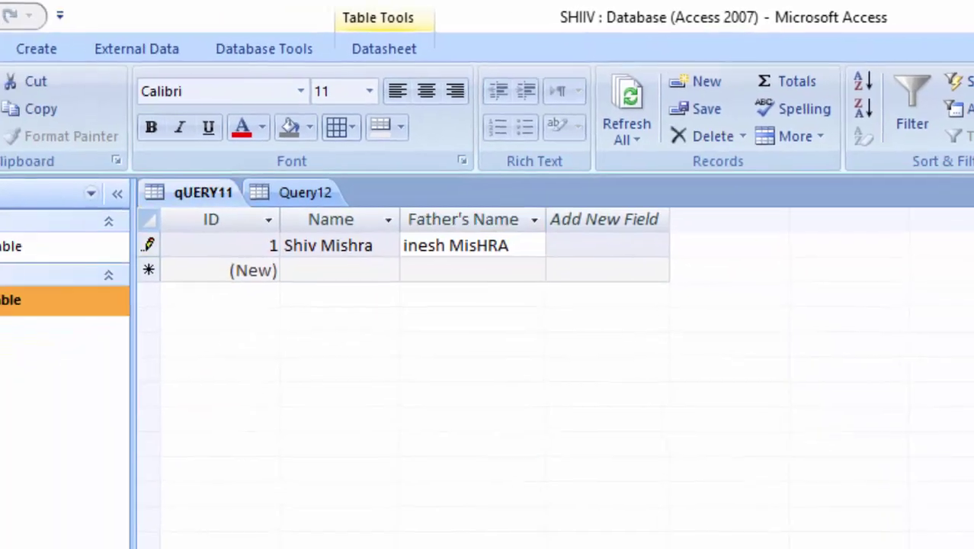
Step: In Query12, widen the Address column and add a second mother's name and address record, then reopen qUERY11
double_click(91, 264)
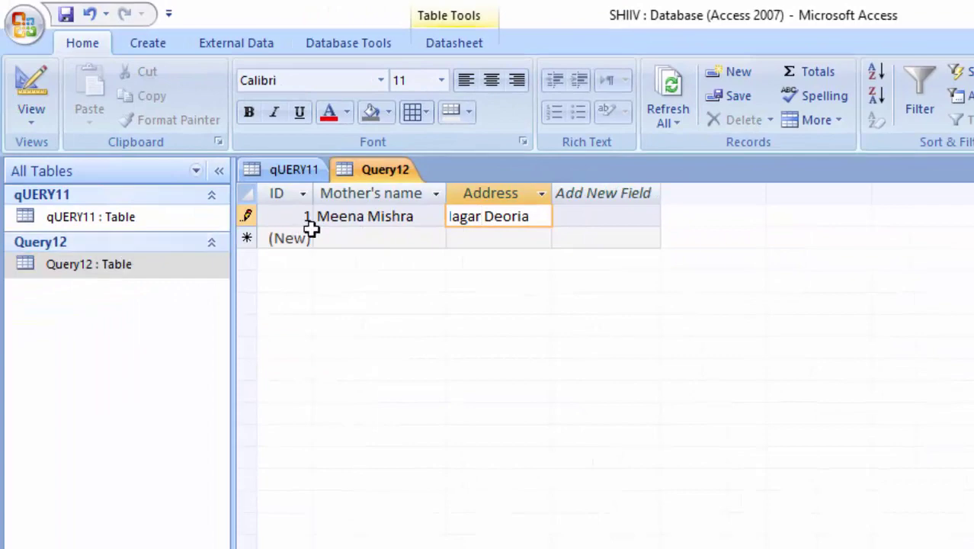
double_click(447, 193)
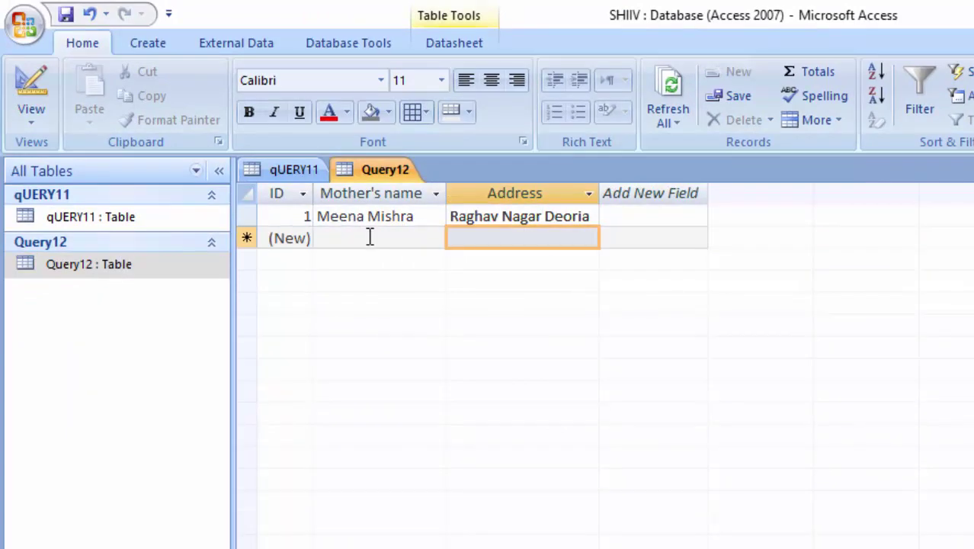
click(355, 238)
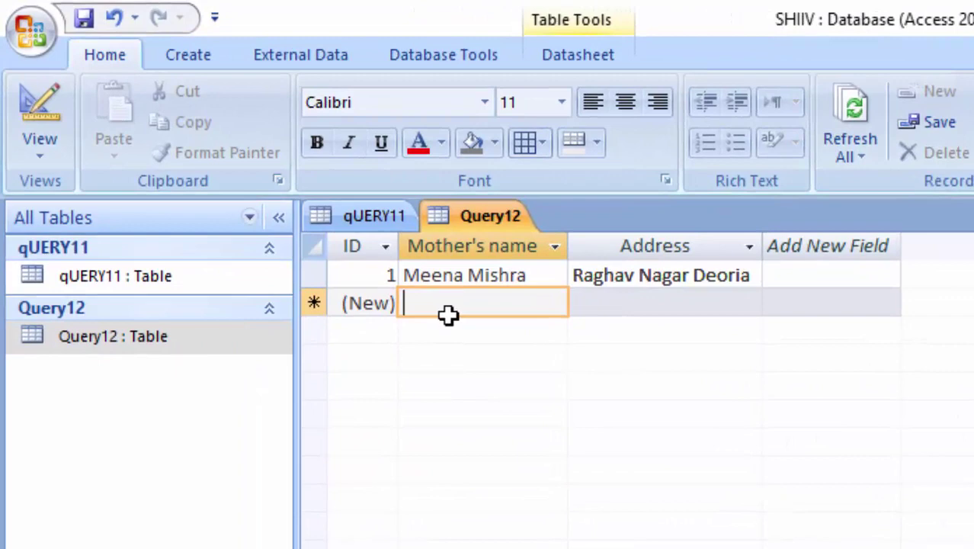
text(2)
key(Tab)
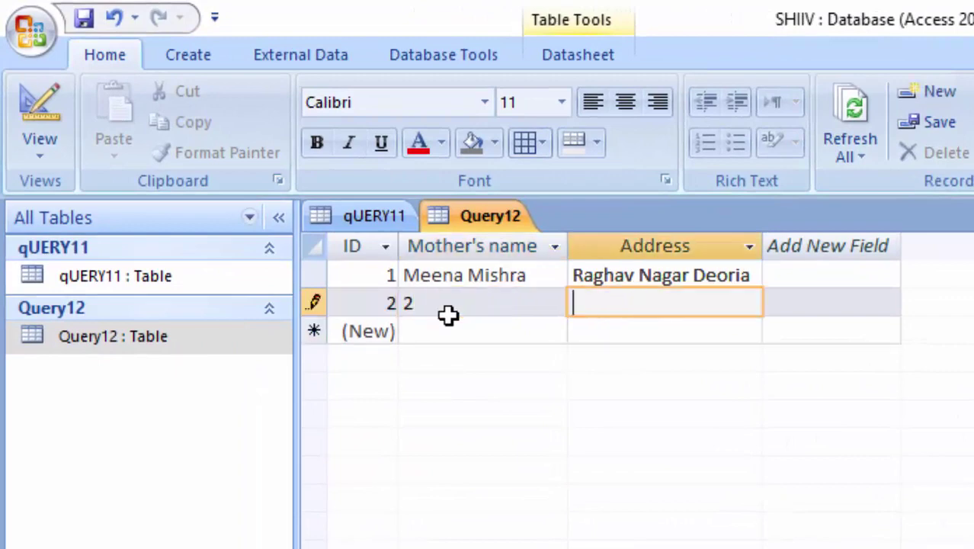
key(shift+Tab)
click(454, 305)
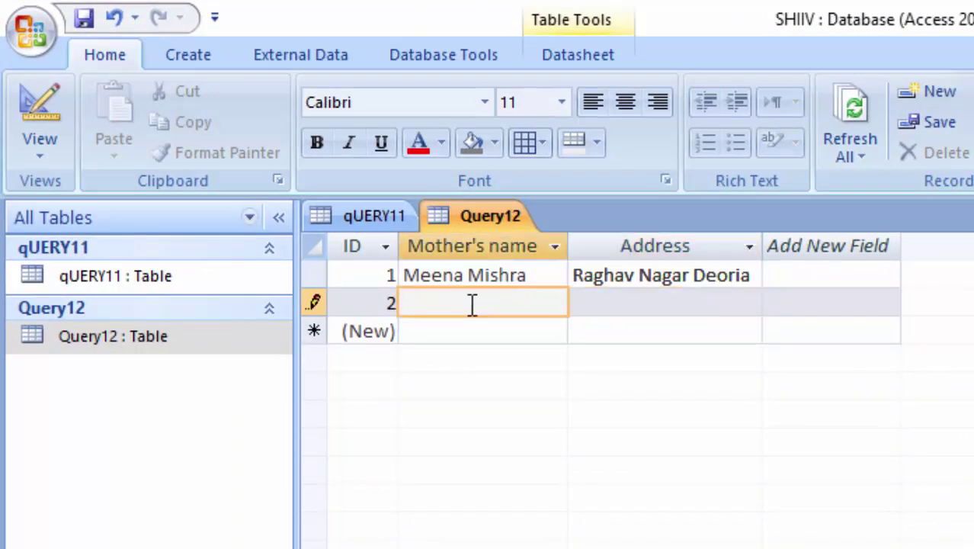
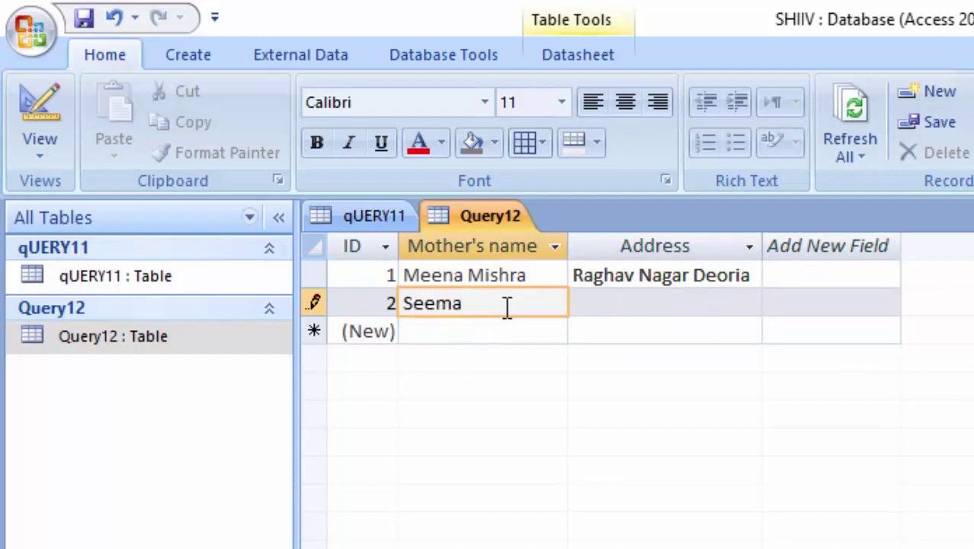
click(603, 302)
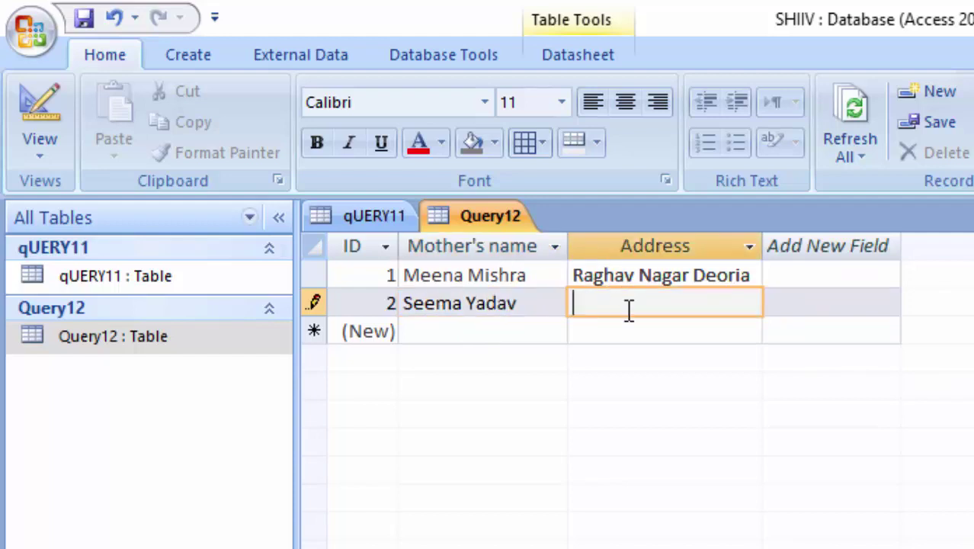
text(ew C)
text(olony)
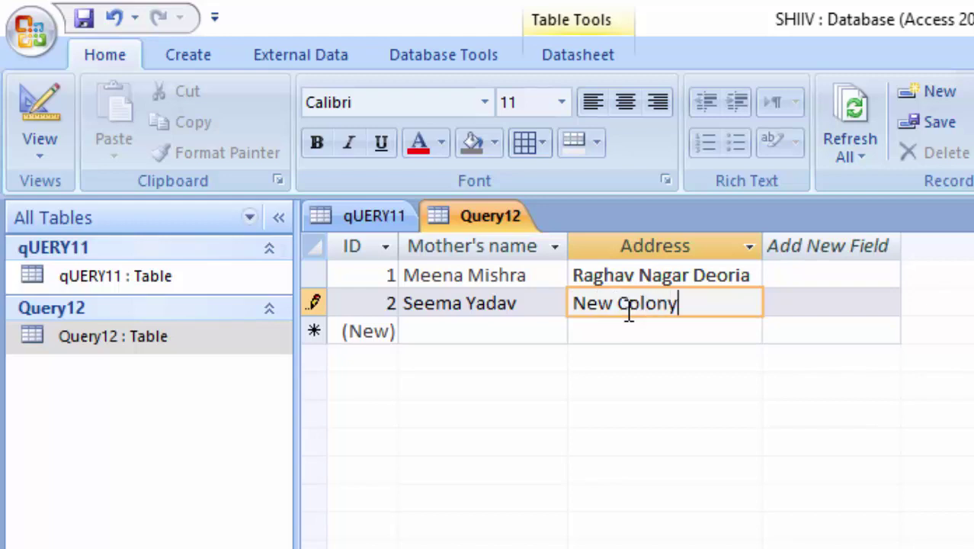
text( Deoria)
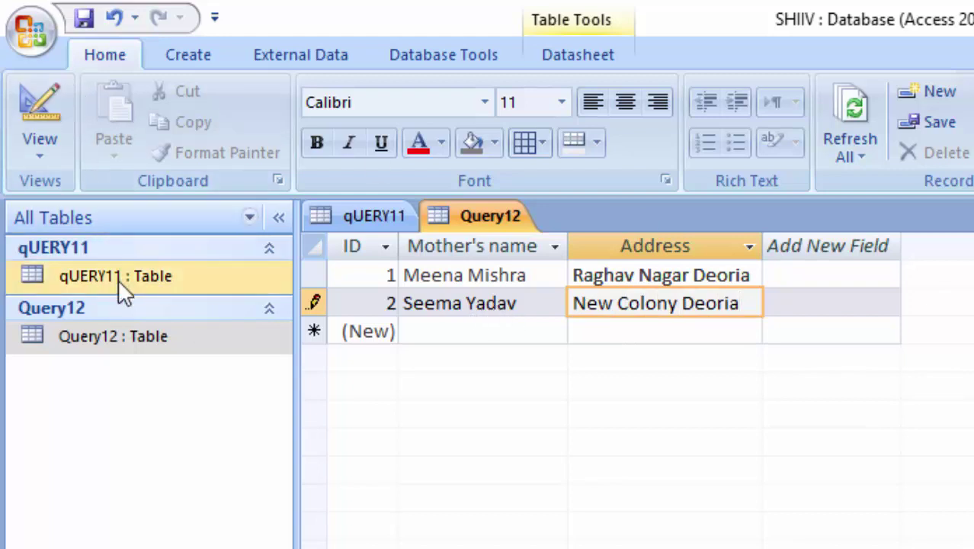
double_click(119, 278)
Step: Enter record 2's name and father's name in qUERY11, then close the table
click(503, 303)
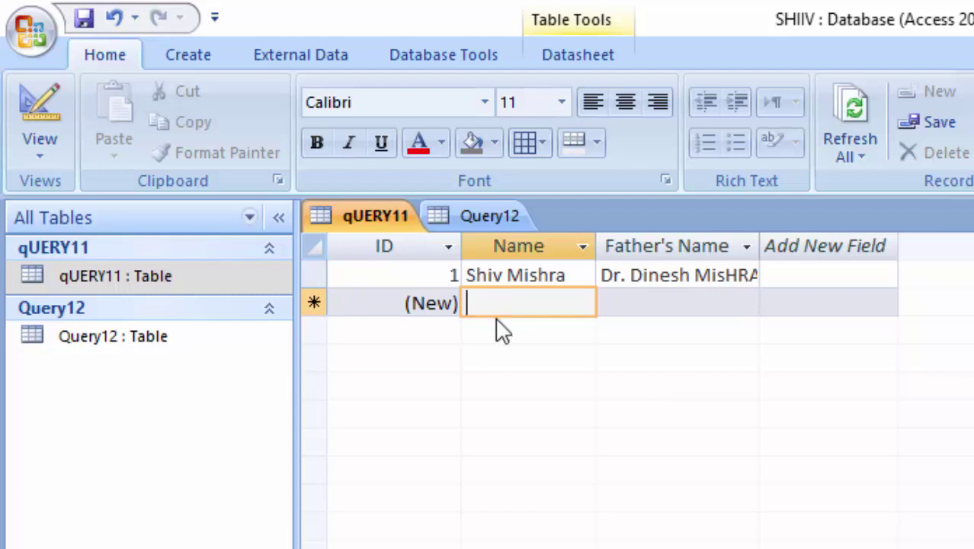
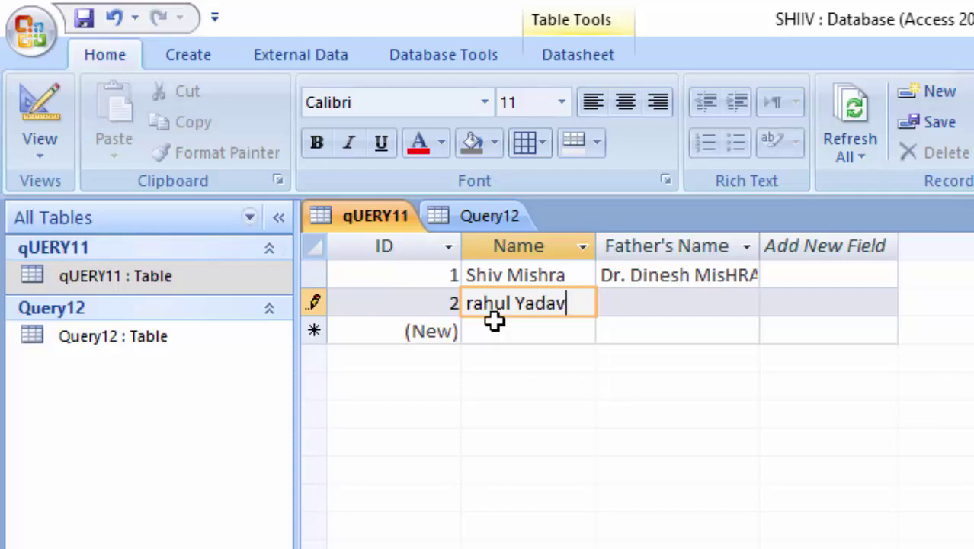
key(Tab)
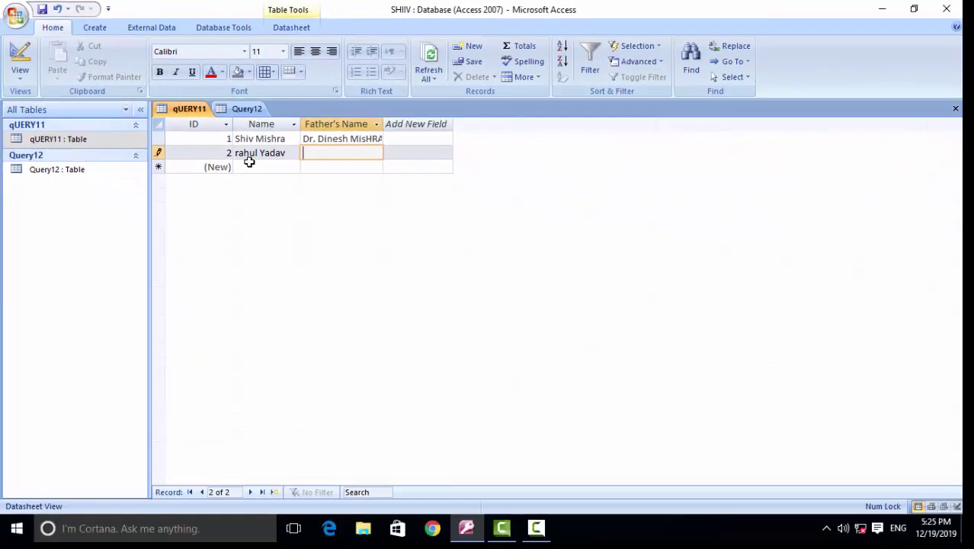
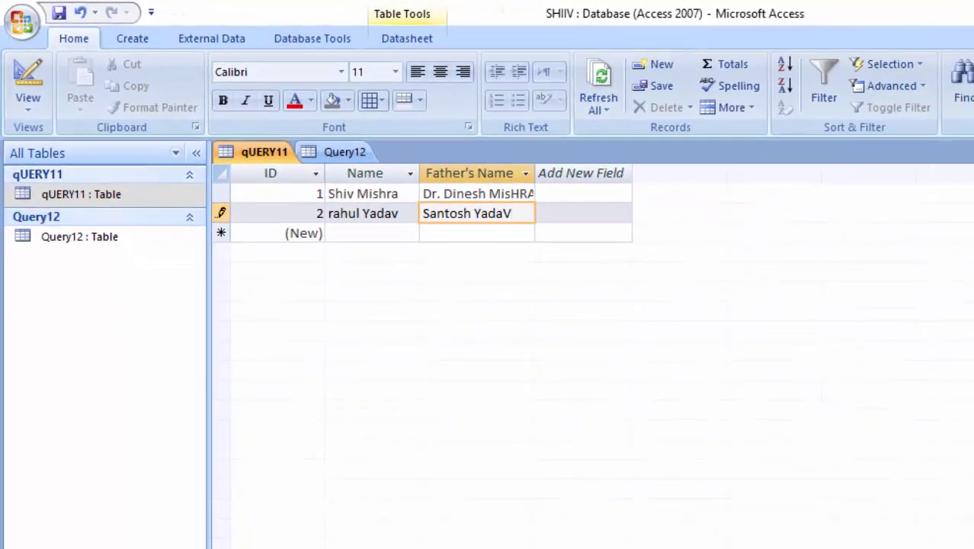
click(968, 130)
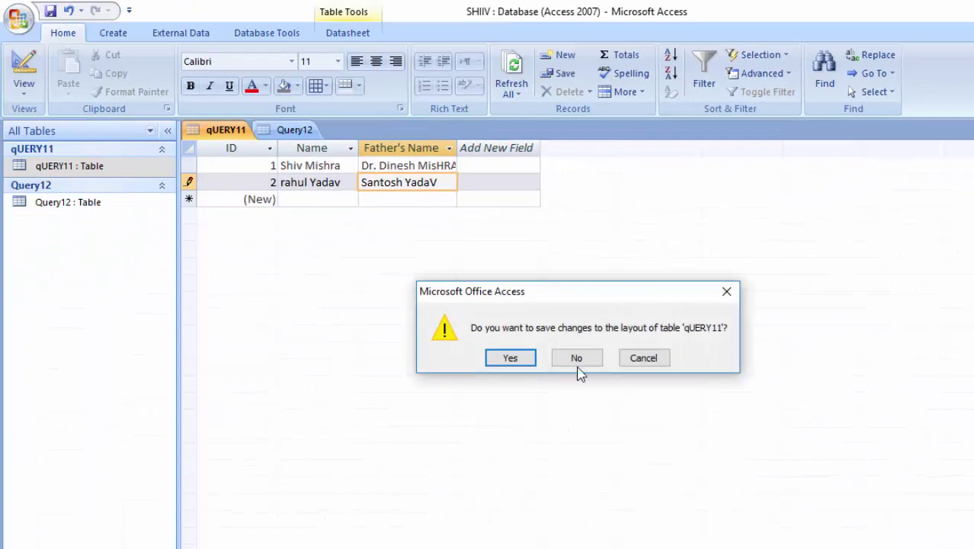
Step: Save layout changes and close both the qUERY11 and Query12 tables
click(531, 361)
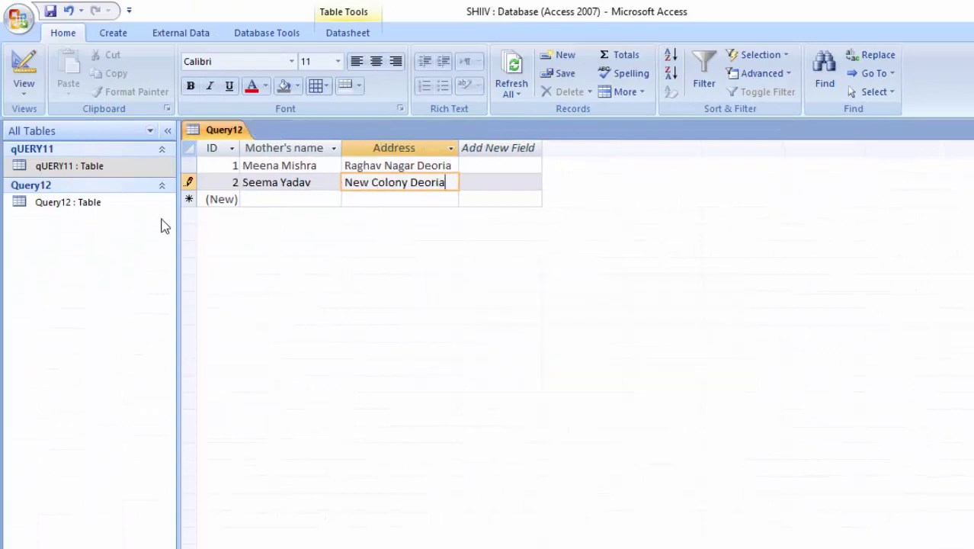
click(968, 130)
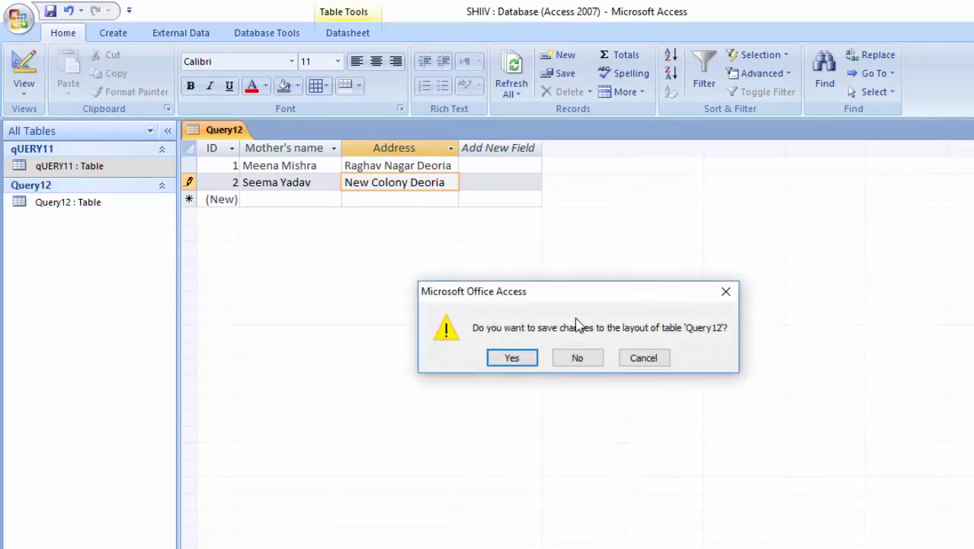
click(526, 361)
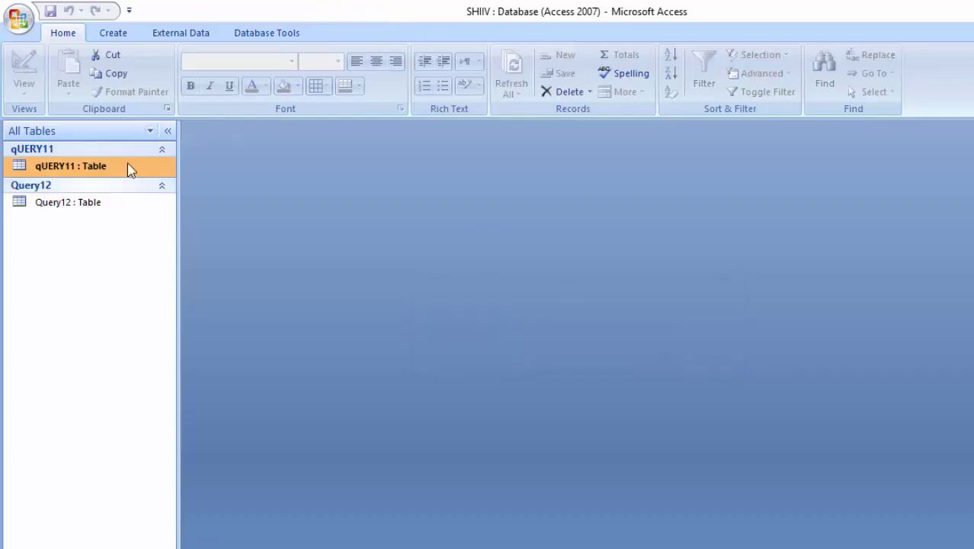
Step: Start a new query in Design View with the qUERY11 and Query12 tables added
click(111, 31)
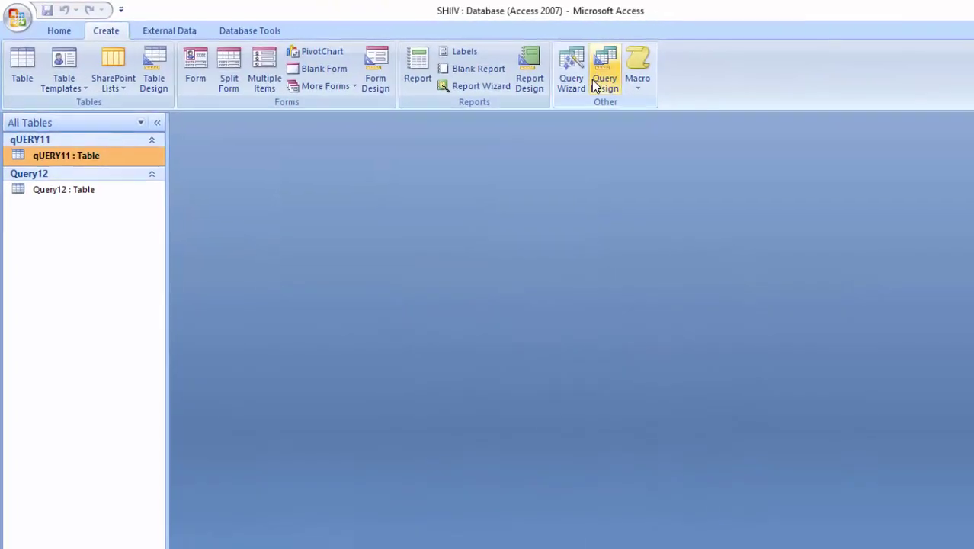
click(556, 76)
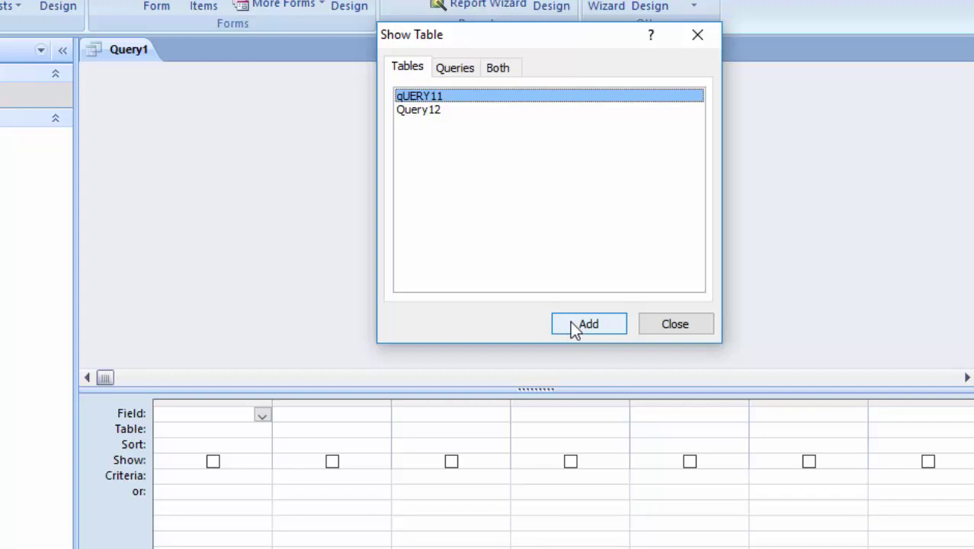
click(575, 328)
click(427, 121)
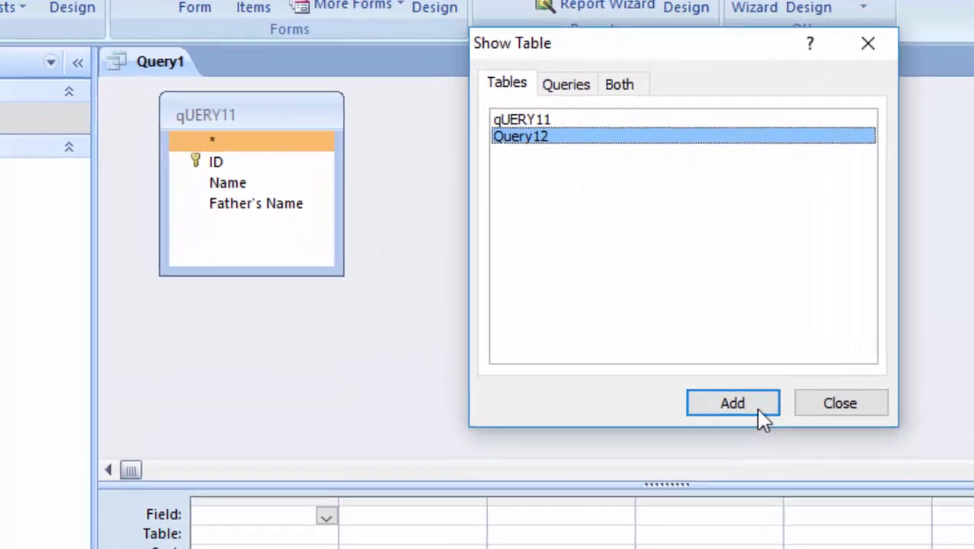
click(609, 327)
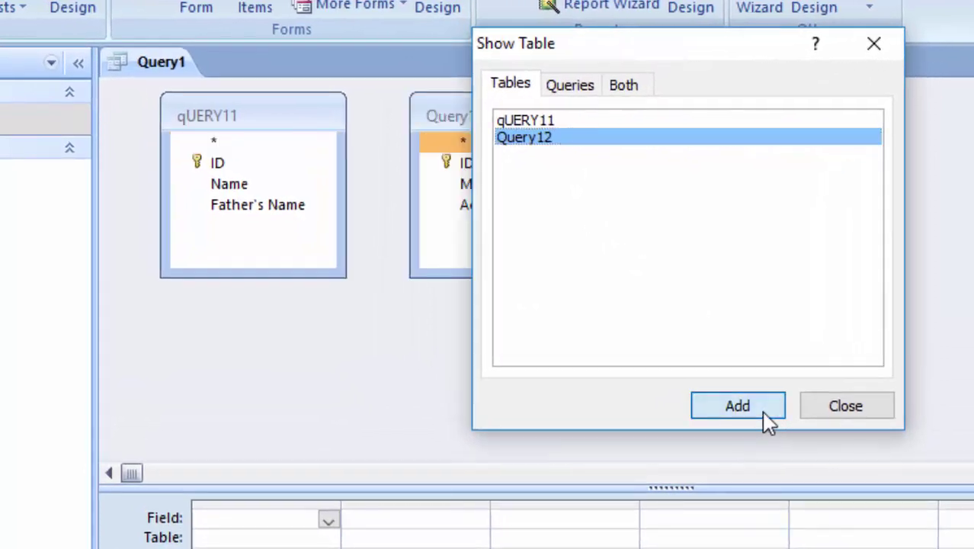
click(830, 410)
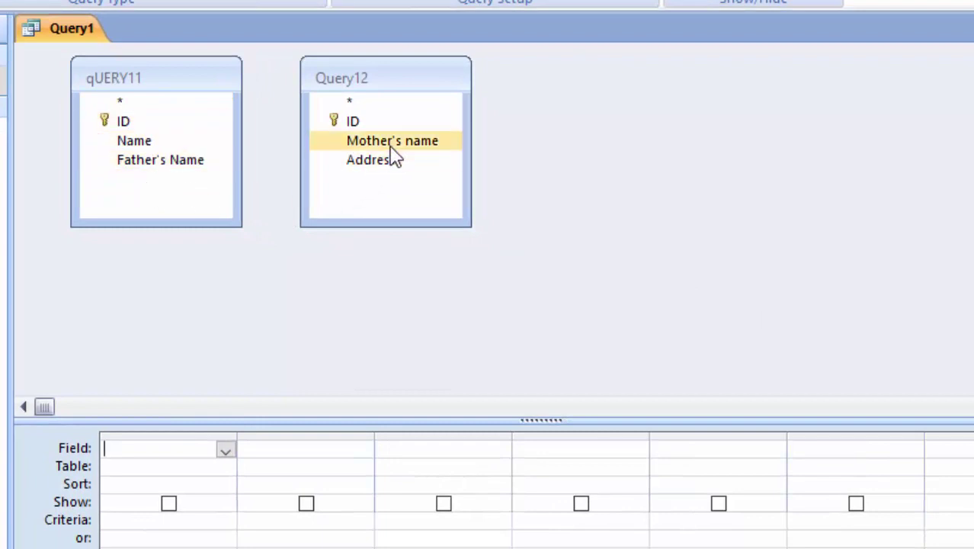
Step: Add ID, Name and Father's Name from qUERY11 plus Mother's name and Address from Query12 to the grid
click(143, 95)
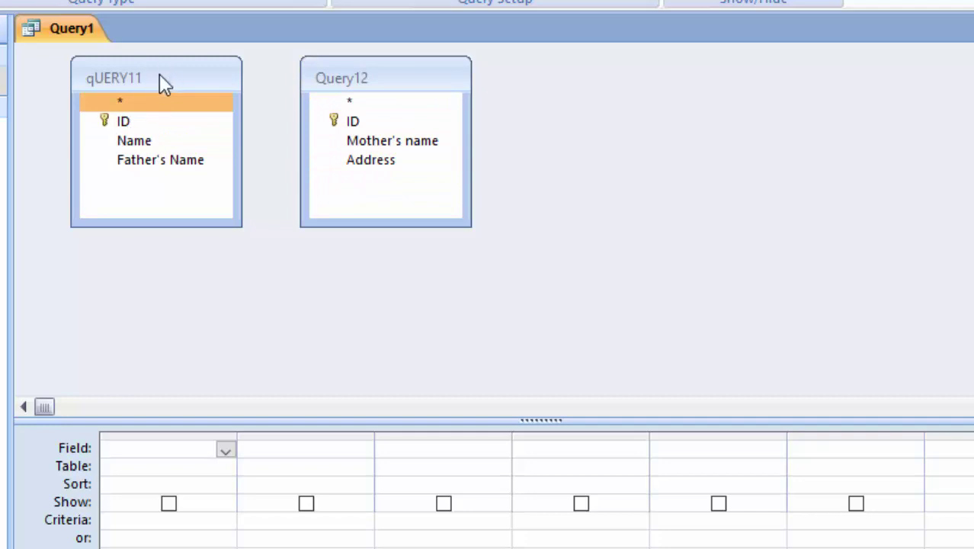
double_click(159, 74)
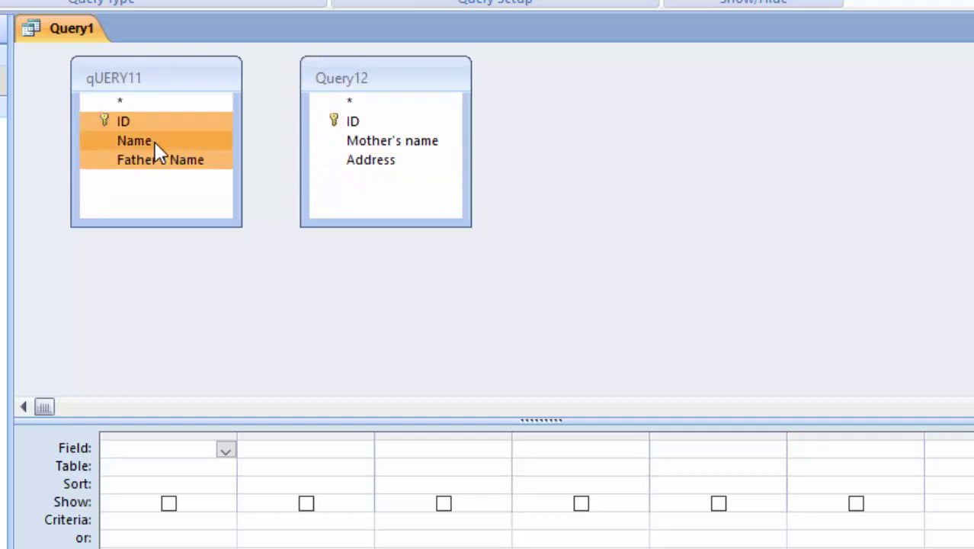
double_click(186, 163)
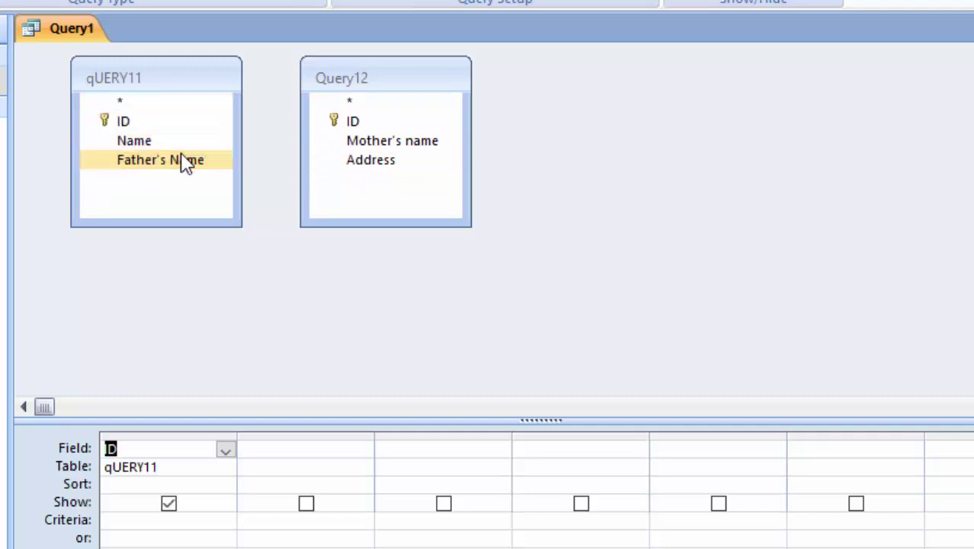
double_click(122, 141)
click(138, 162)
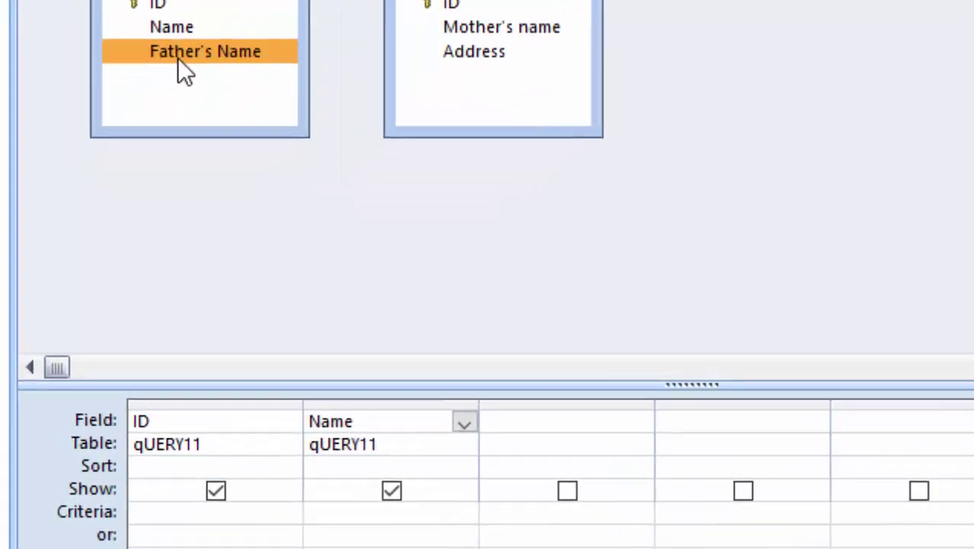
double_click(180, 61)
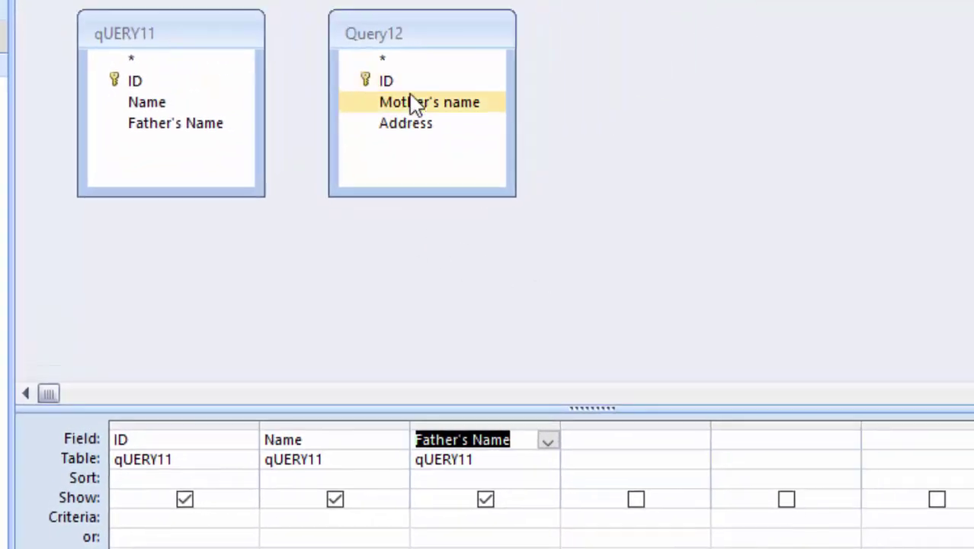
double_click(415, 107)
click(413, 126)
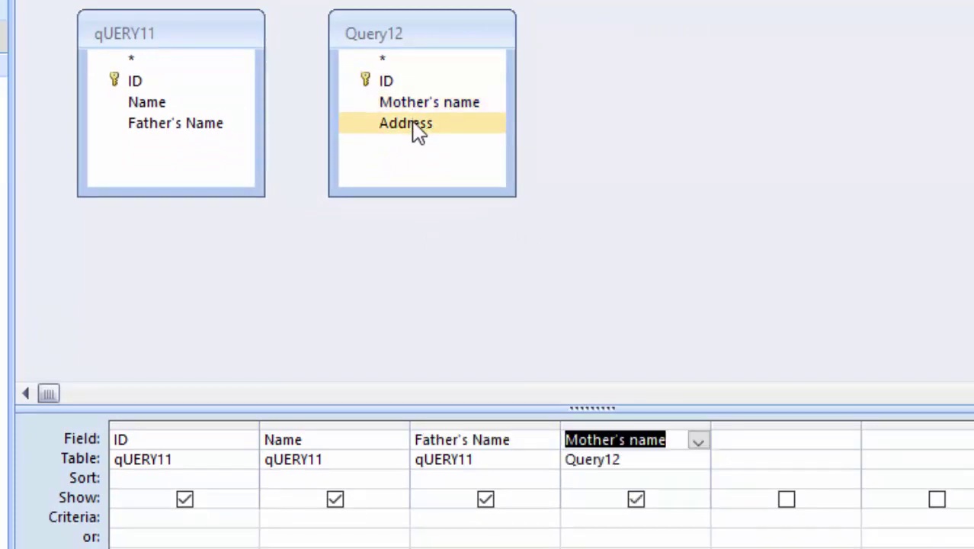
double_click(416, 128)
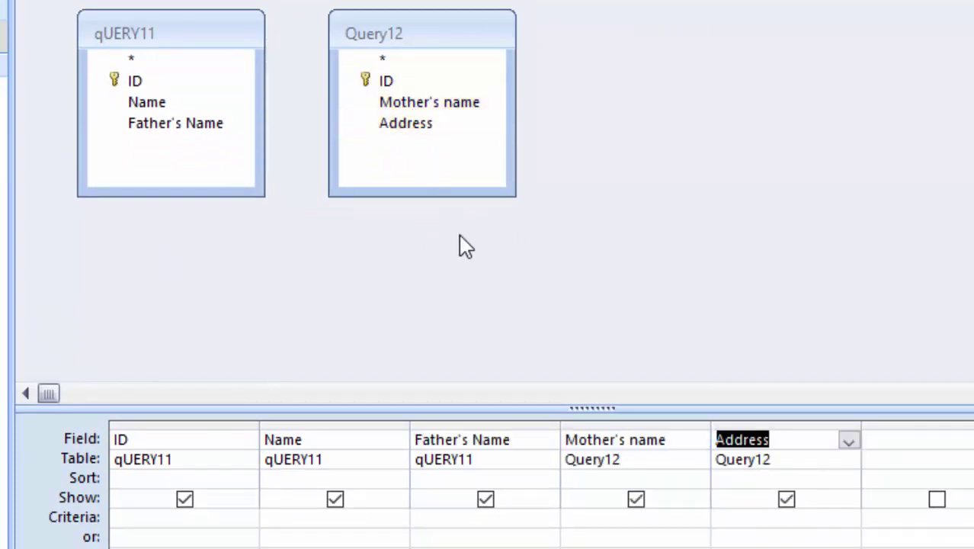
Step: Run Query1 to show four combined rows, then reopen Query12 at its new-record row
click(76, 15)
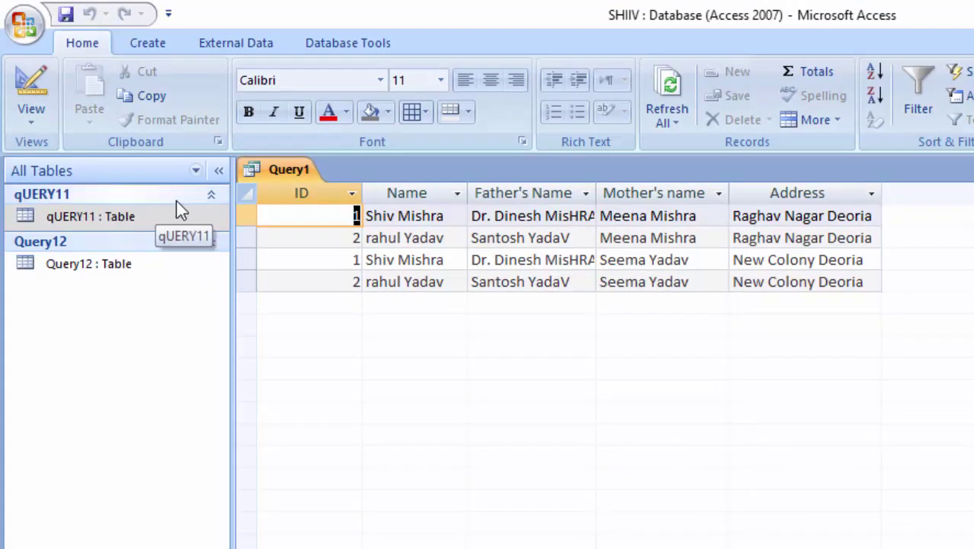
click(218, 170)
click(216, 171)
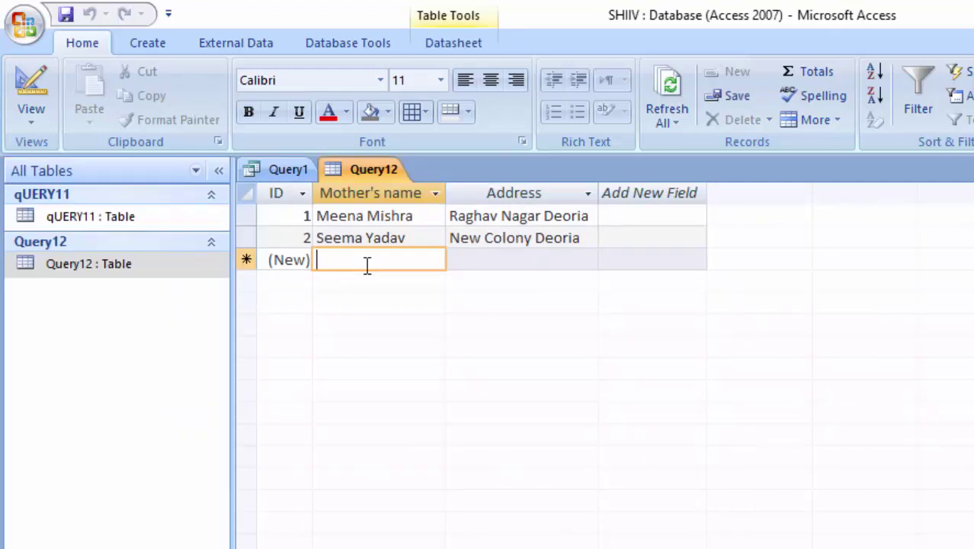
Step: Enter a person's name and begin their address in the current record, correcting a typo
key(Tab)
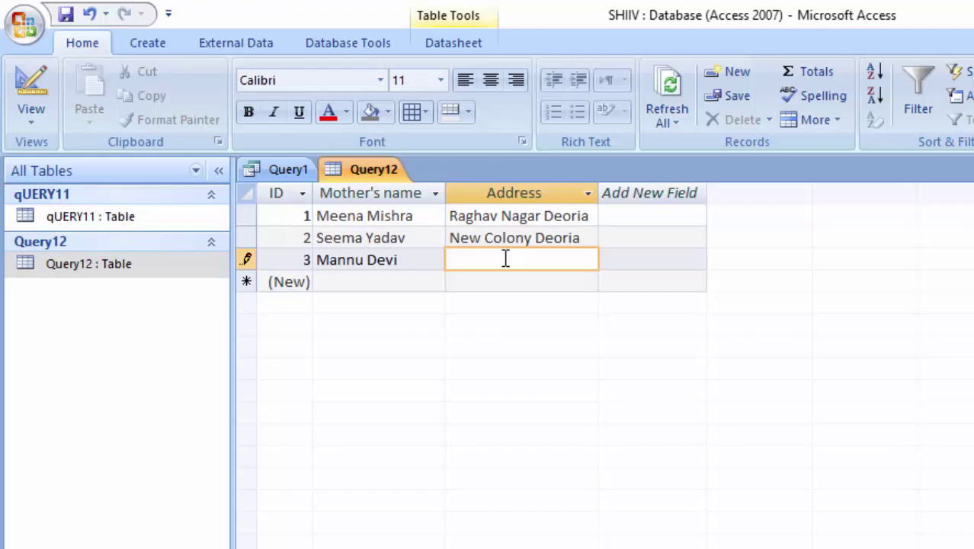
text(Uma)
text(naga )
text( dORI)
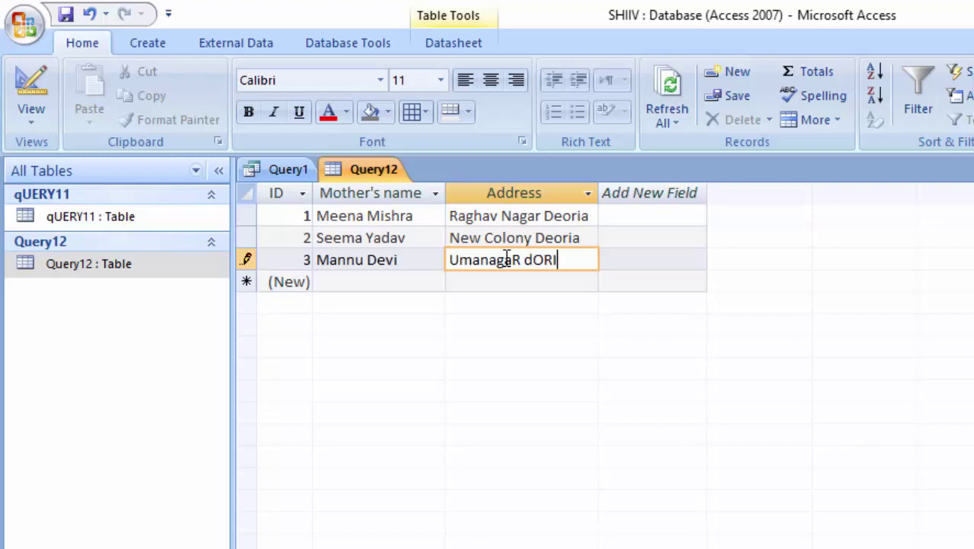
key(BackSpace)
key(BackSpace)
key(BackSpace)
text(Deoria)
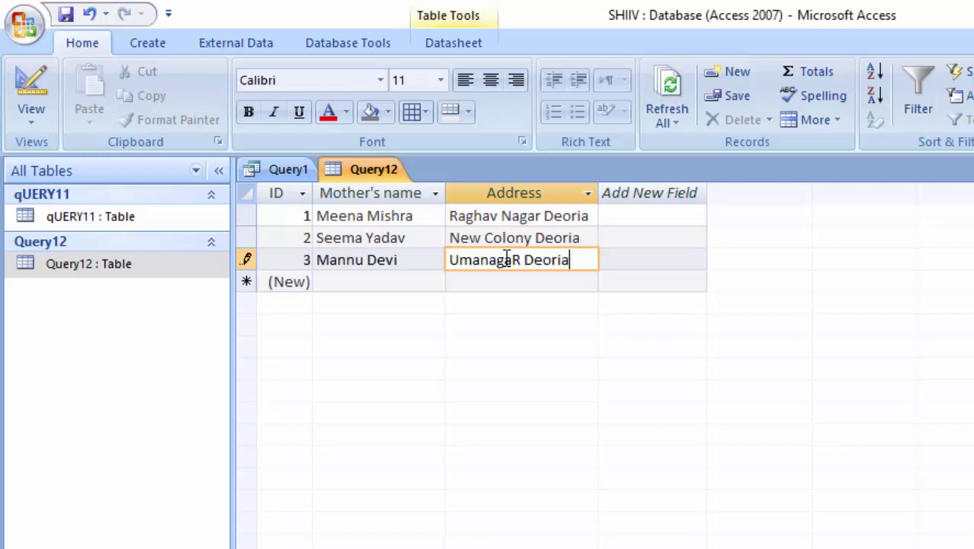
Step: Open qUERY11 and enter the third record's name and father's name
double_click(89, 215)
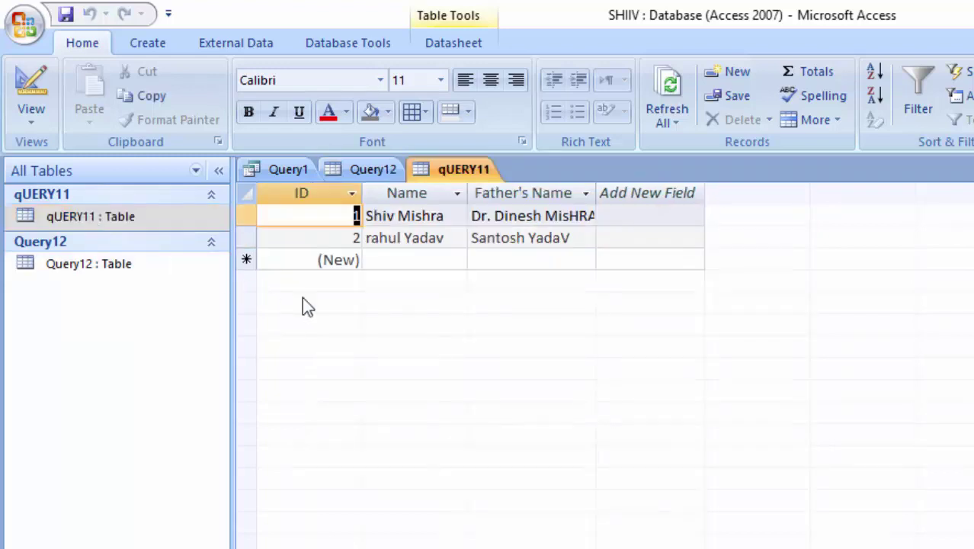
click(373, 259)
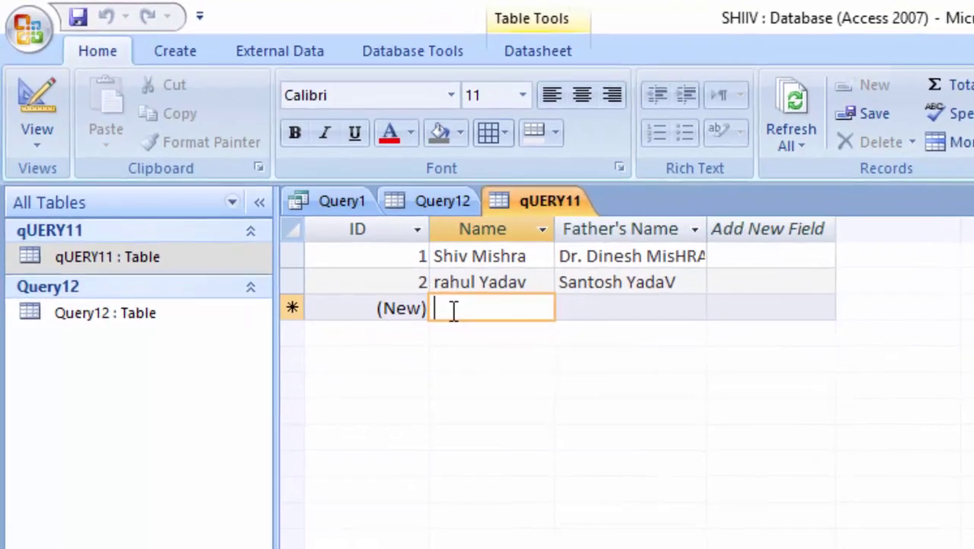
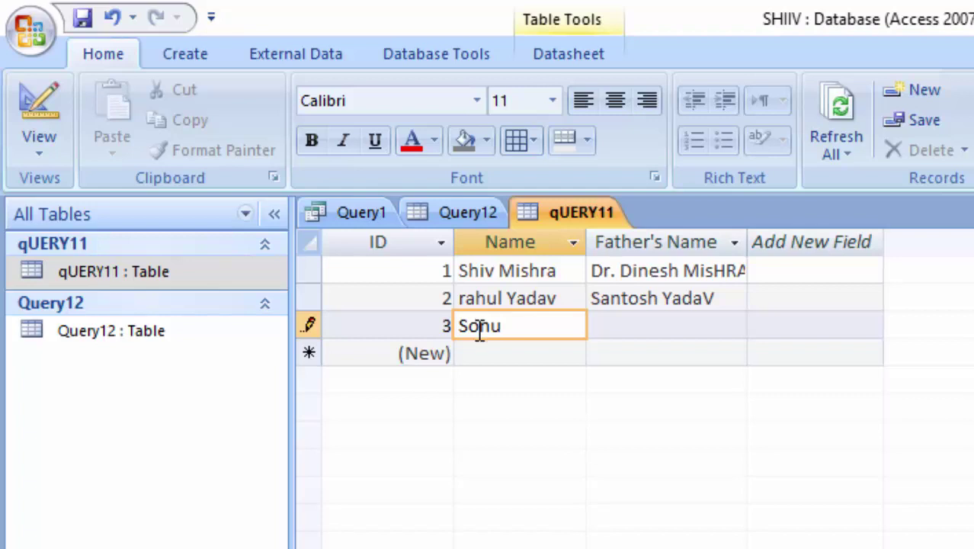
key(Tab)
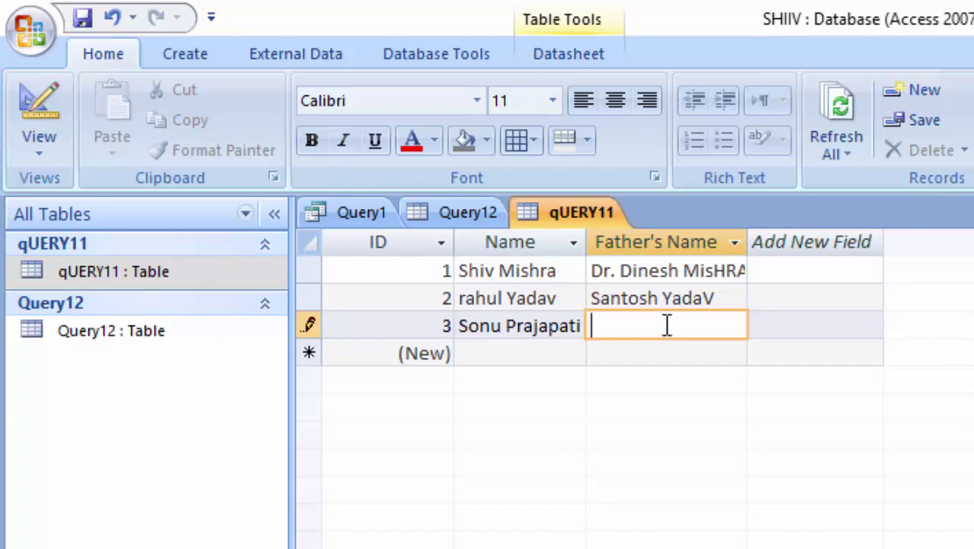
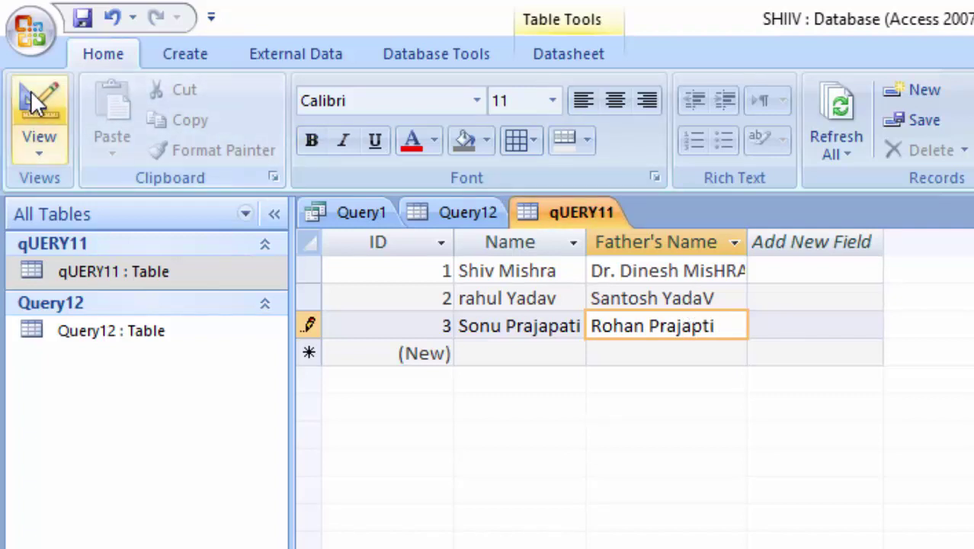
Step: Save the database from the Office button and close Access
click(31, 30)
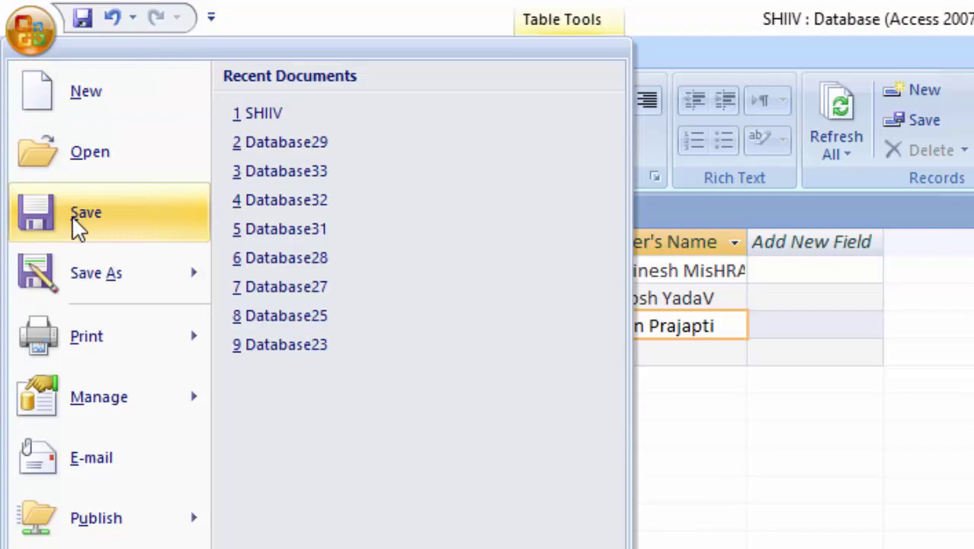
click(72, 216)
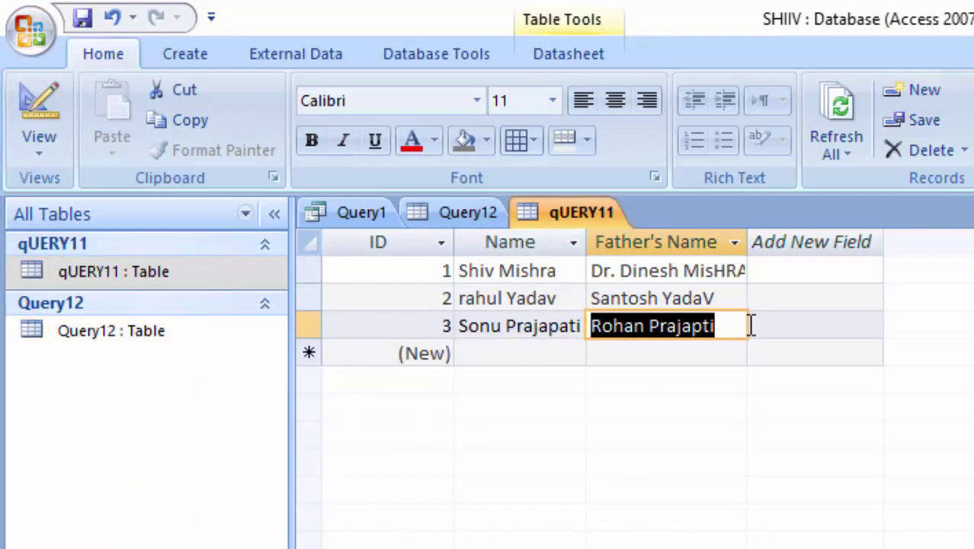
click(366, 215)
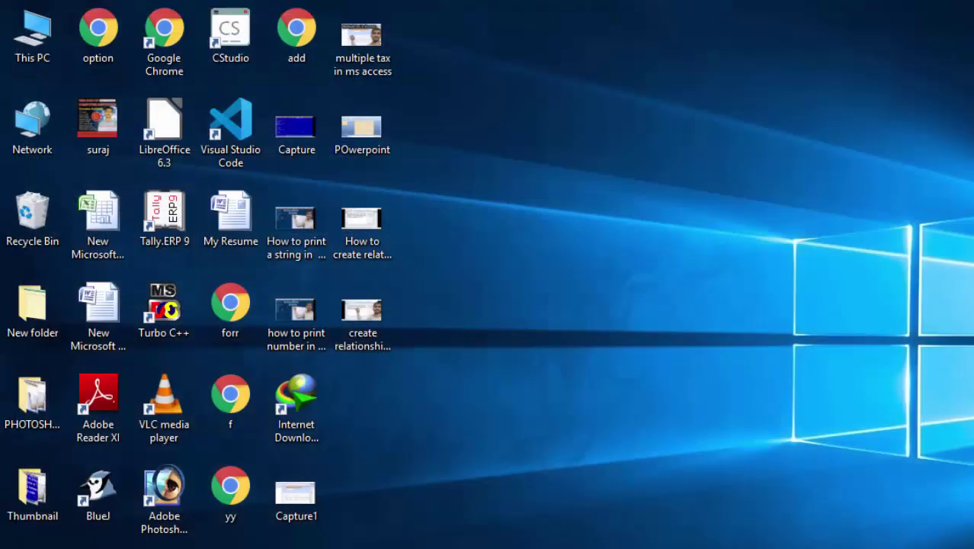
Step: Relaunch Access from the Start menu and open Query1 and the Query12 table
key(super)
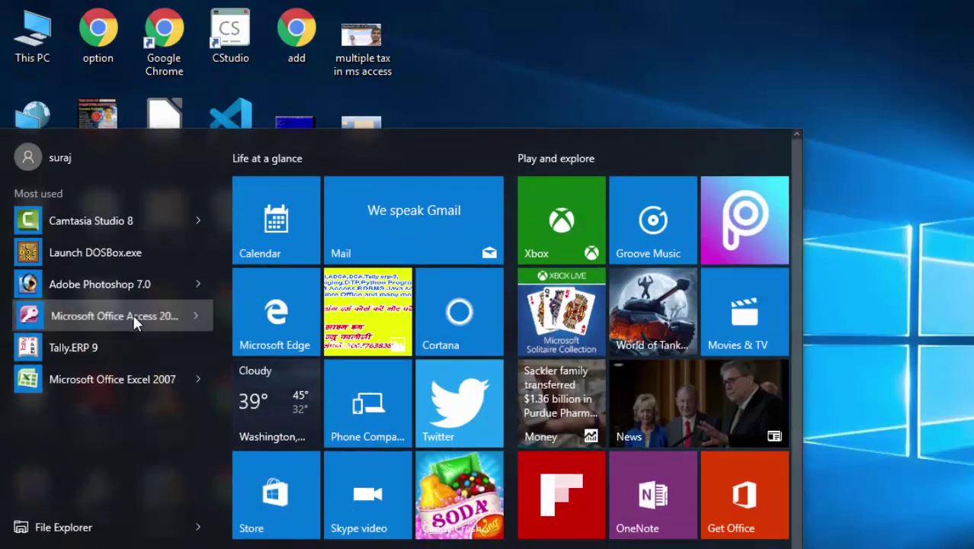
click(133, 314)
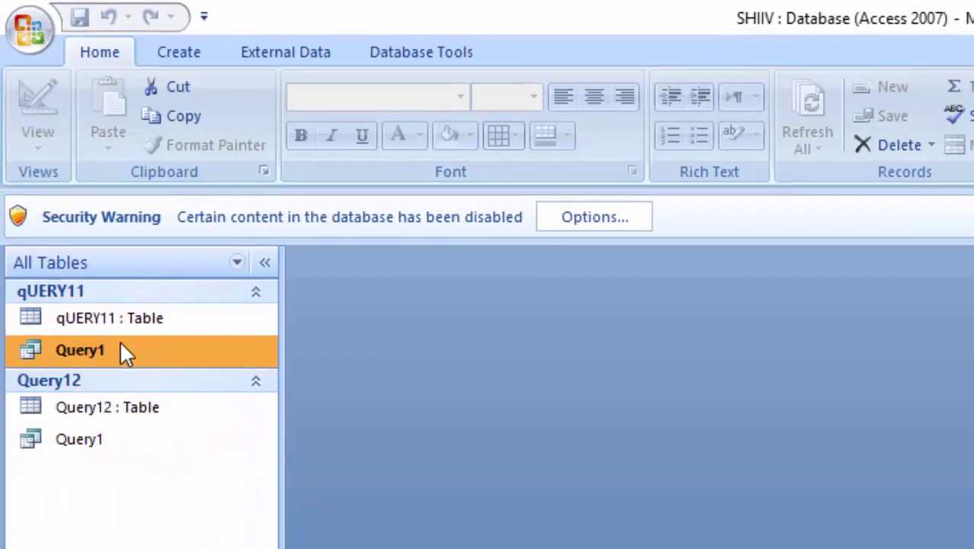
double_click(122, 351)
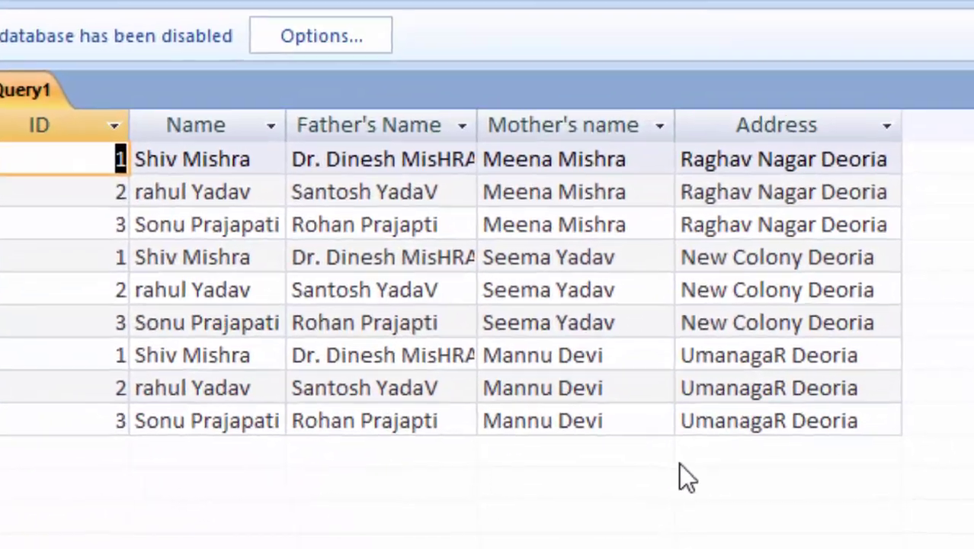
drag(128, 378, 451, 467)
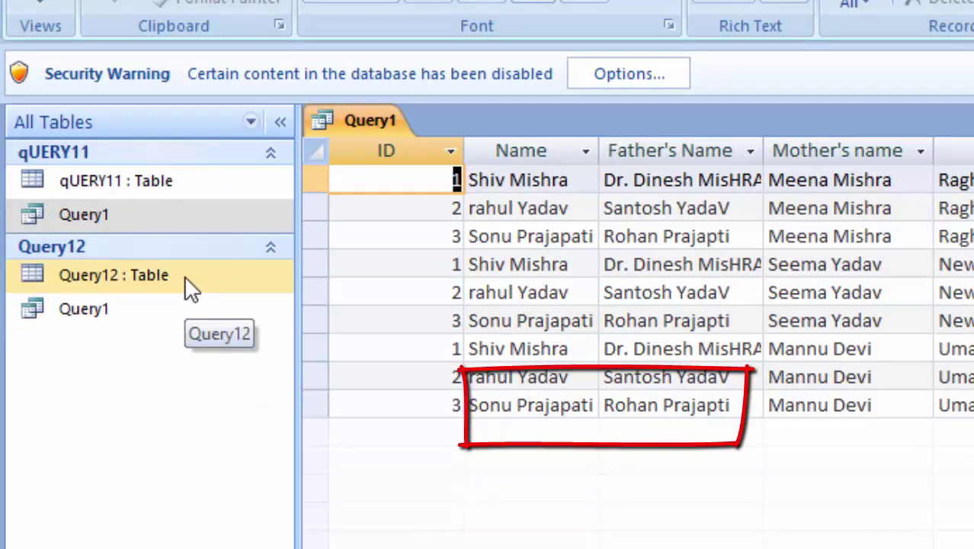
double_click(184, 275)
Step: In qUERY11's new row, enter the fourth record's name and father's name and save it
double_click(175, 180)
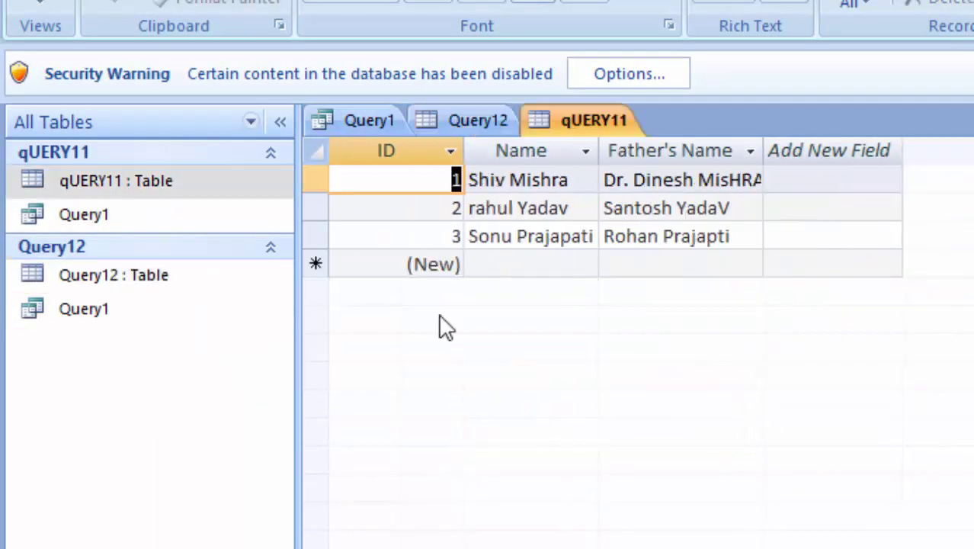
click(487, 265)
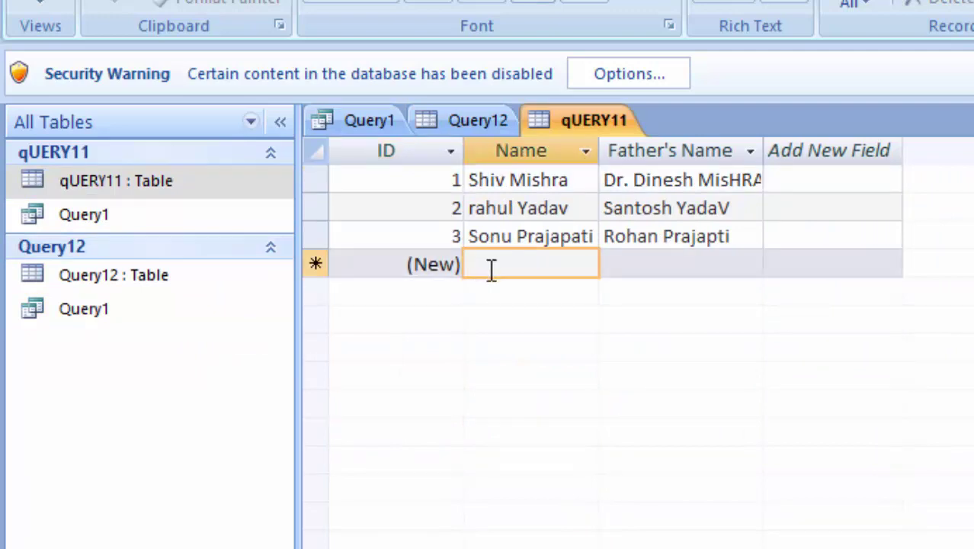
text(Na)
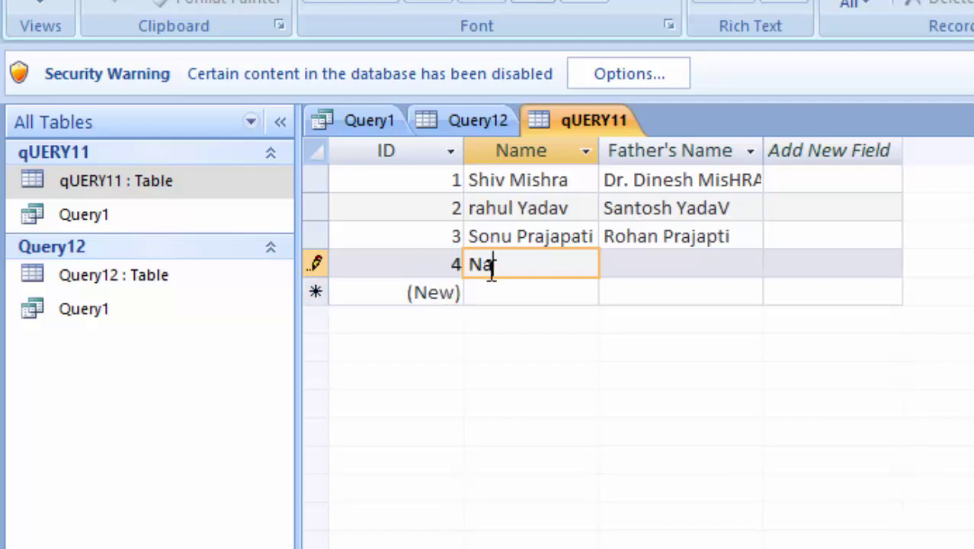
text(vneet)
key(Tab)
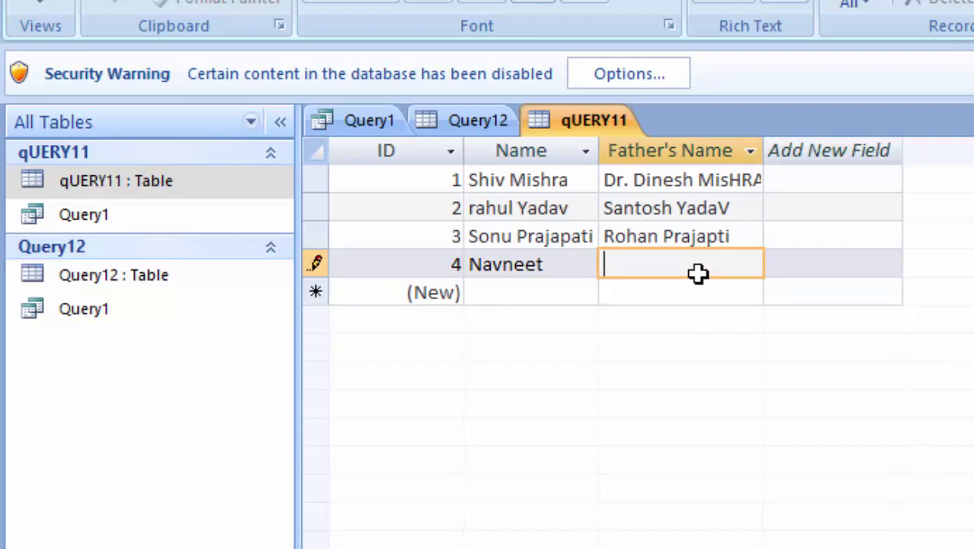
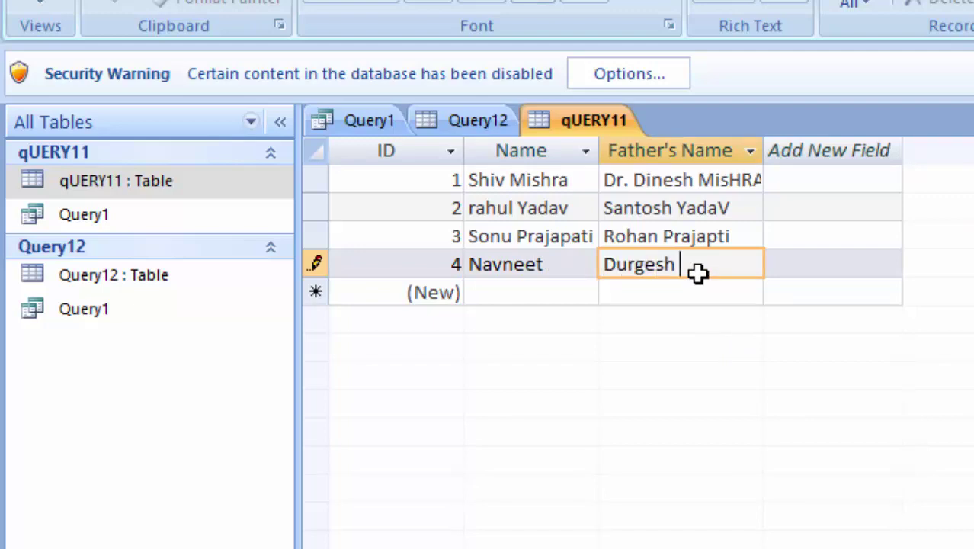
key(Return)
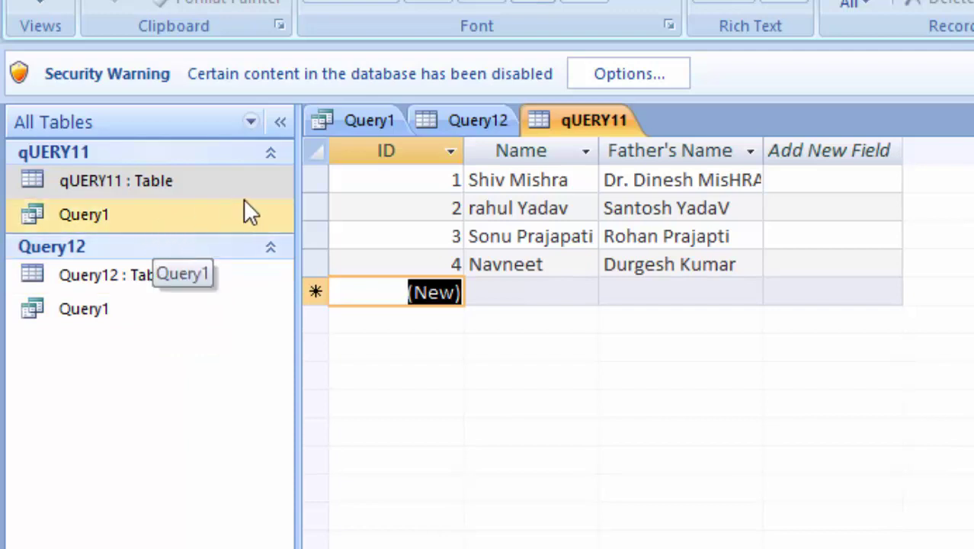
Step: Open Query12 and enter record 4's mother's name and address
double_click(134, 278)
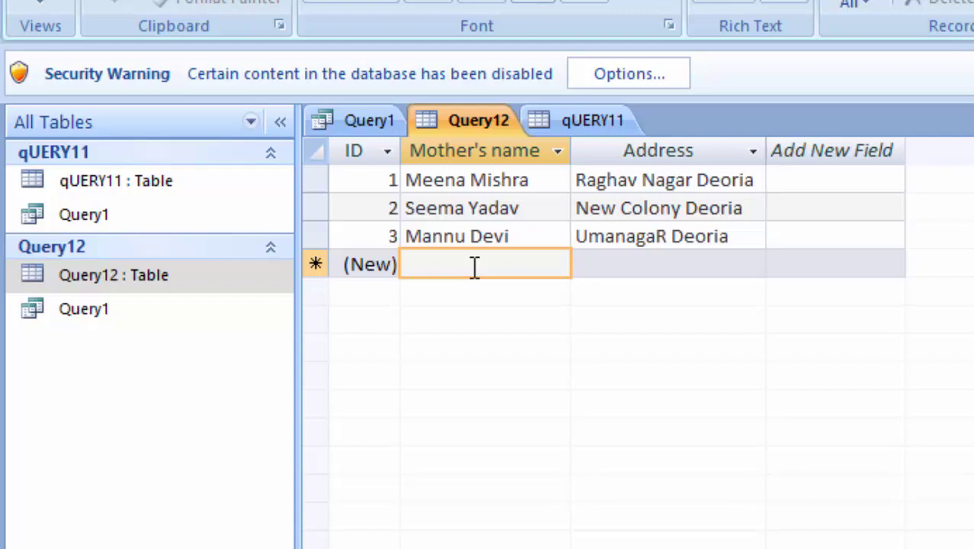
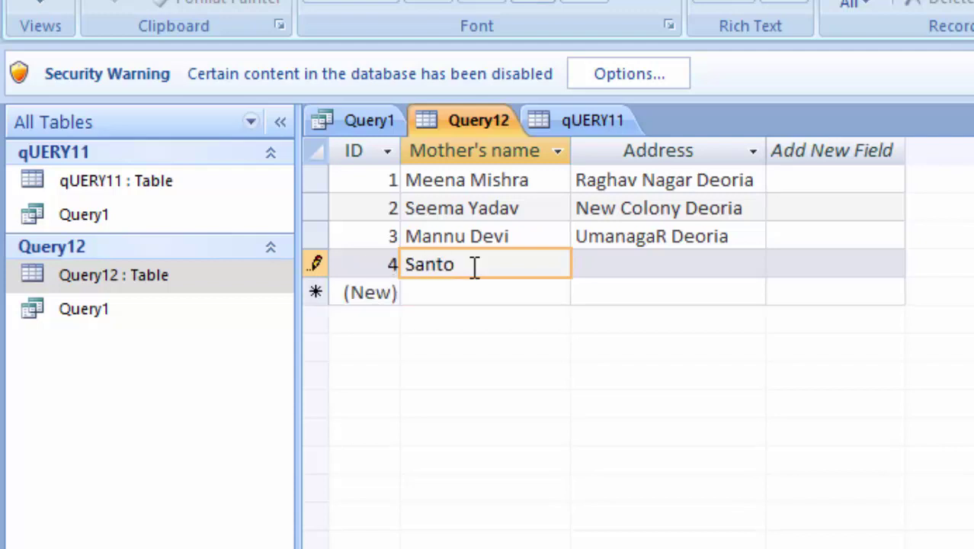
click(625, 264)
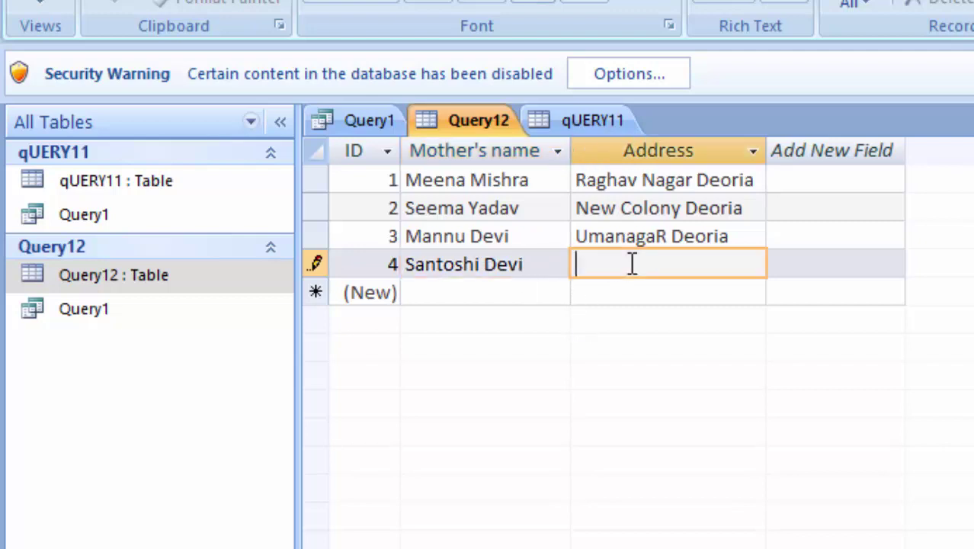
text(BhaT)
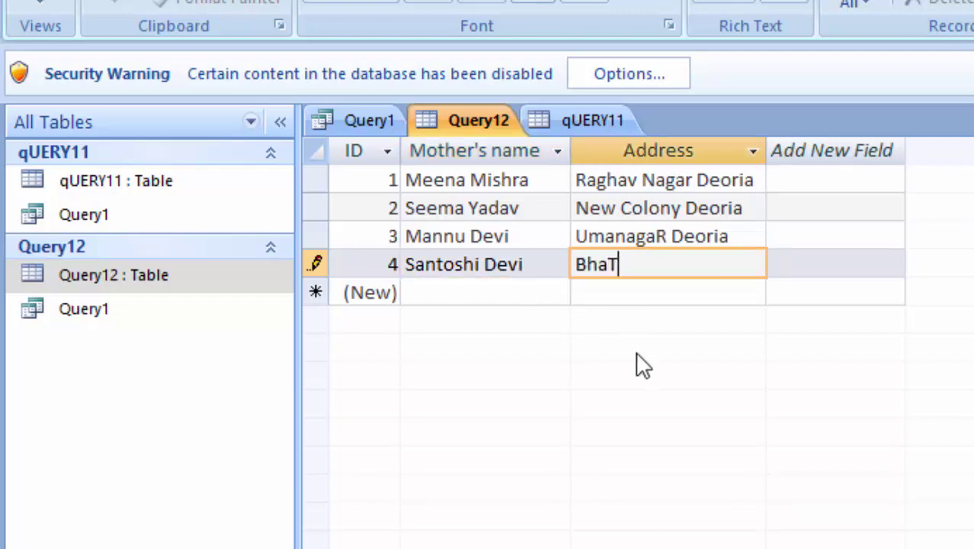
text(PAR )
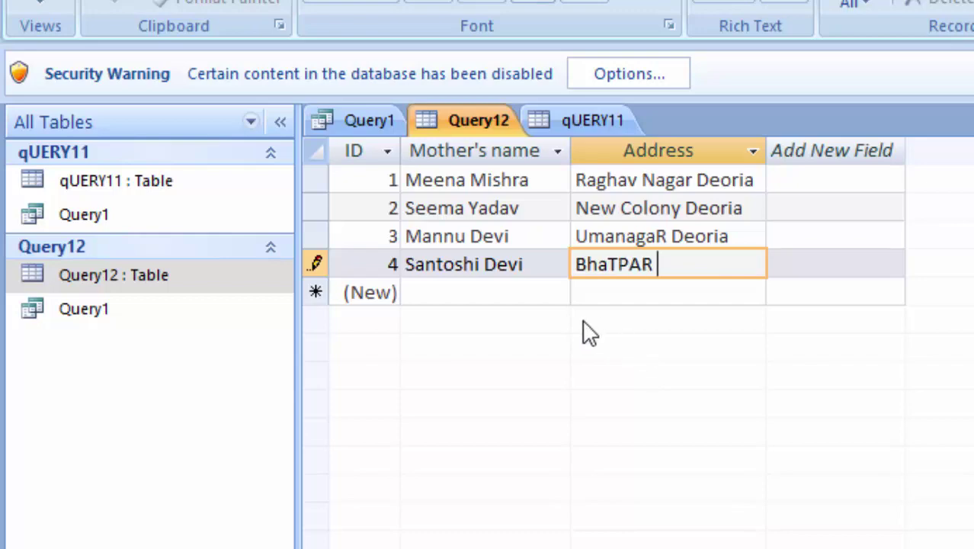
text(Deoria)
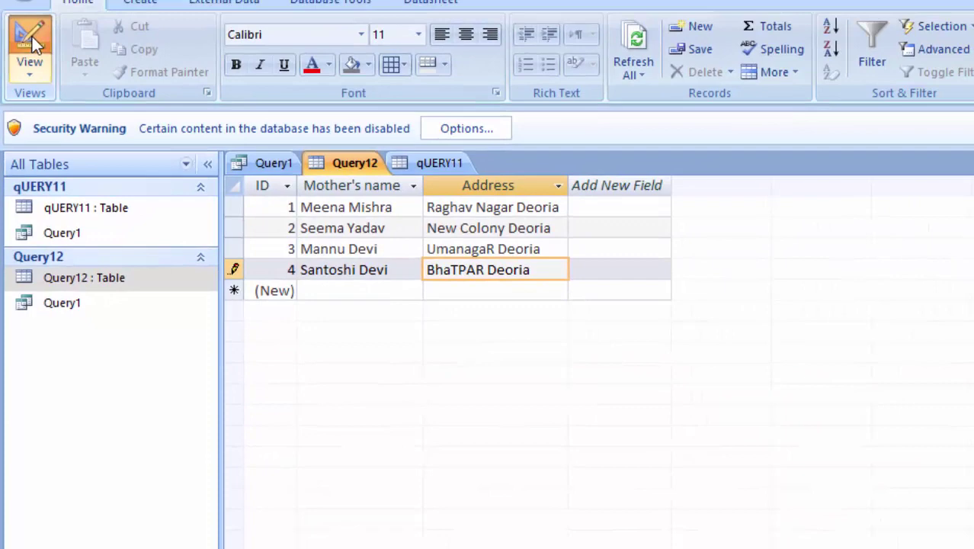
Step: Switch Query12 to Design View as read-only and open Query1's datasheet
click(27, 67)
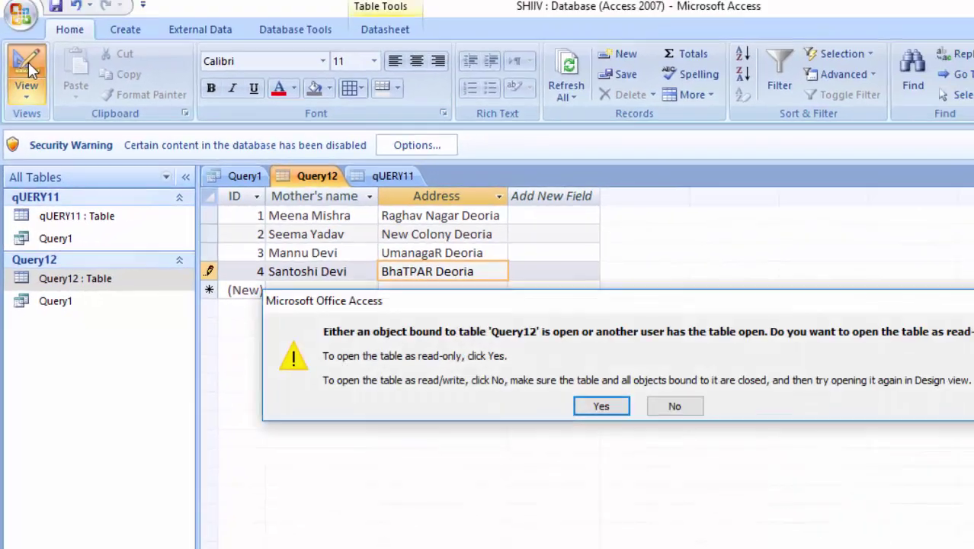
click(600, 406)
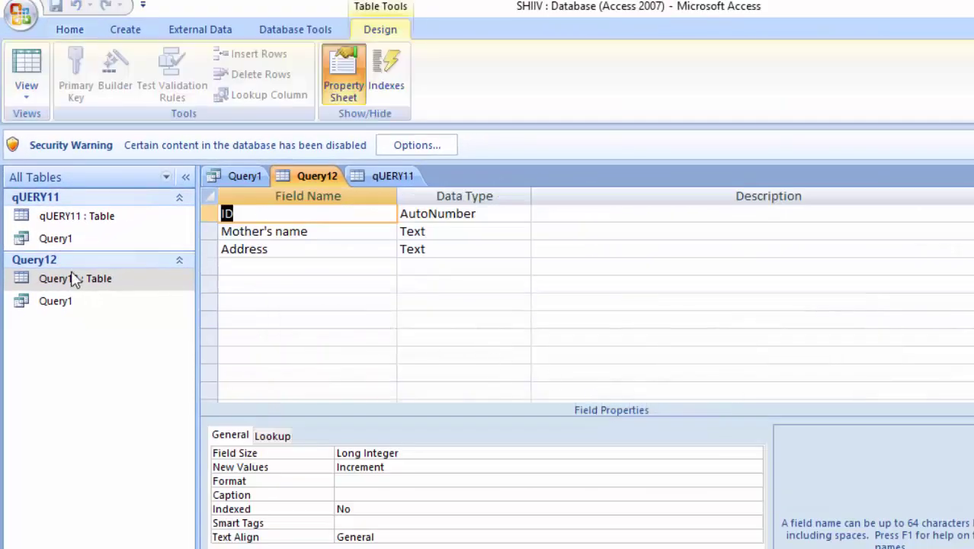
double_click(55, 300)
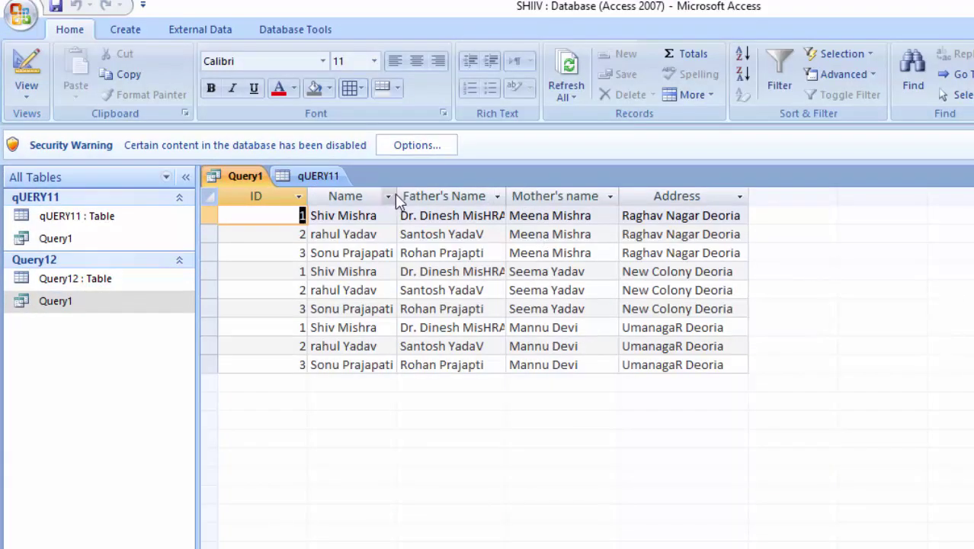
Step: Widen Query1's Name and Father's Name columns and make the datasheet text bold italic
drag(396, 196, 400, 196)
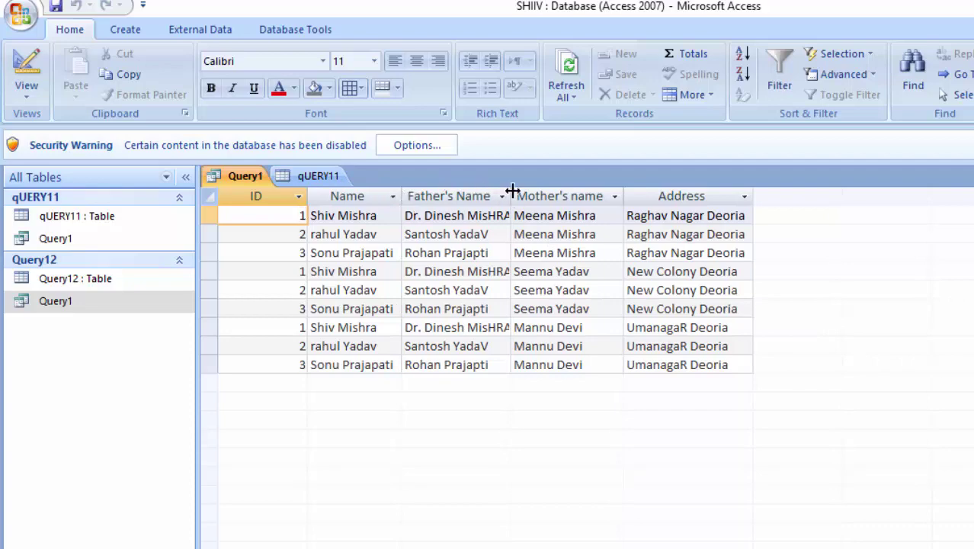
drag(511, 195, 520, 196)
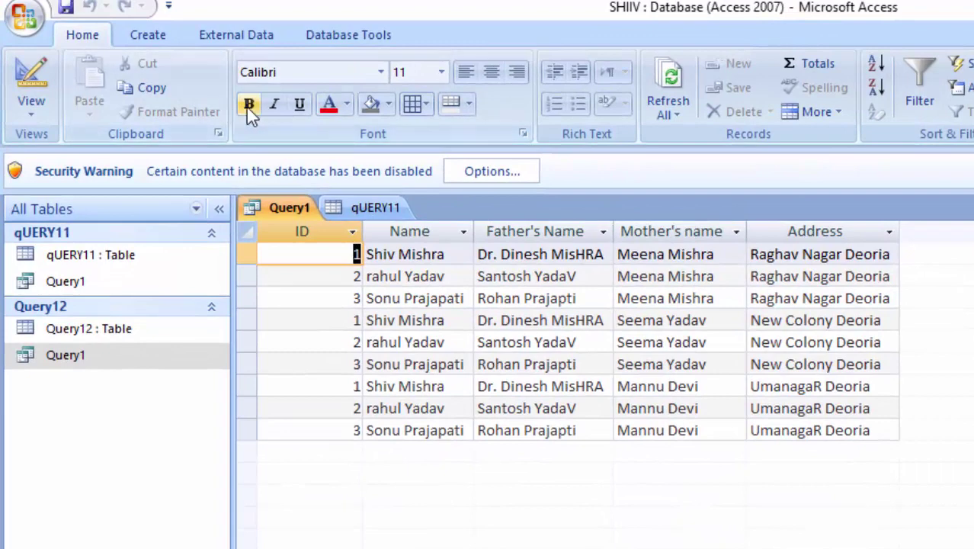
click(211, 89)
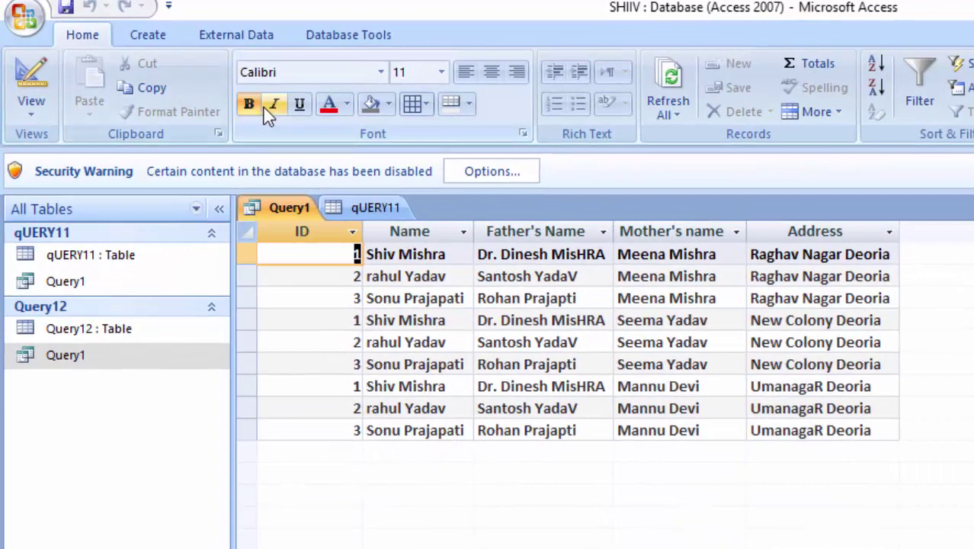
click(274, 105)
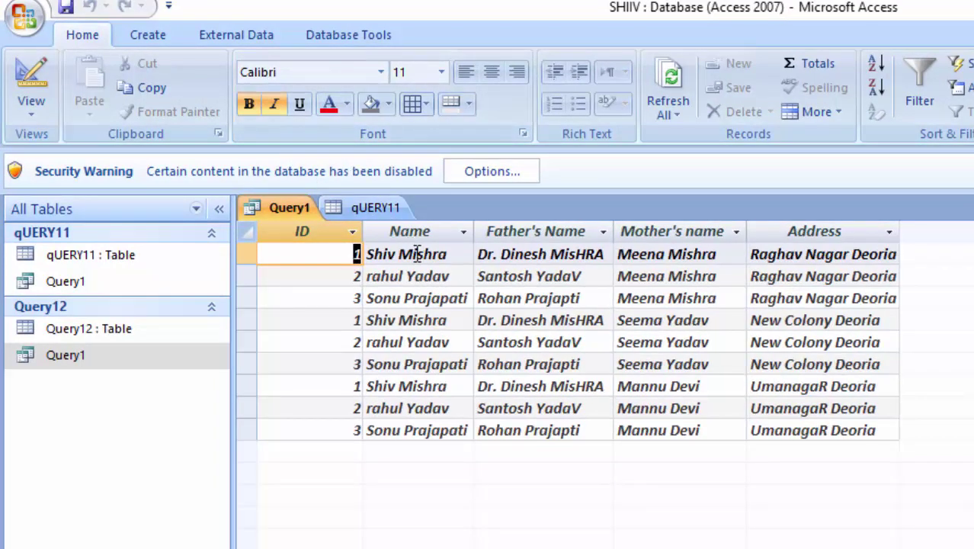
click(162, 38)
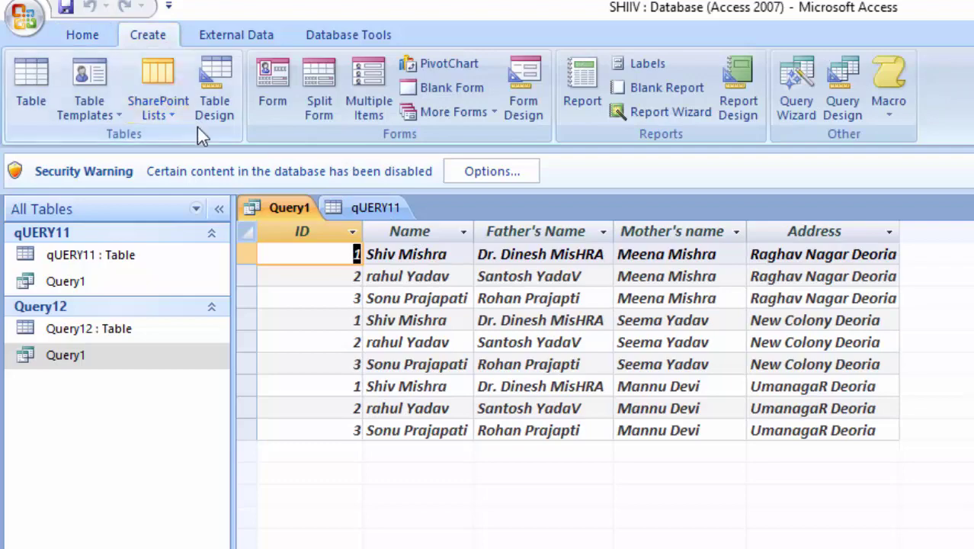
Step: Create a split form from Query1 and switch it to Design View
click(316, 92)
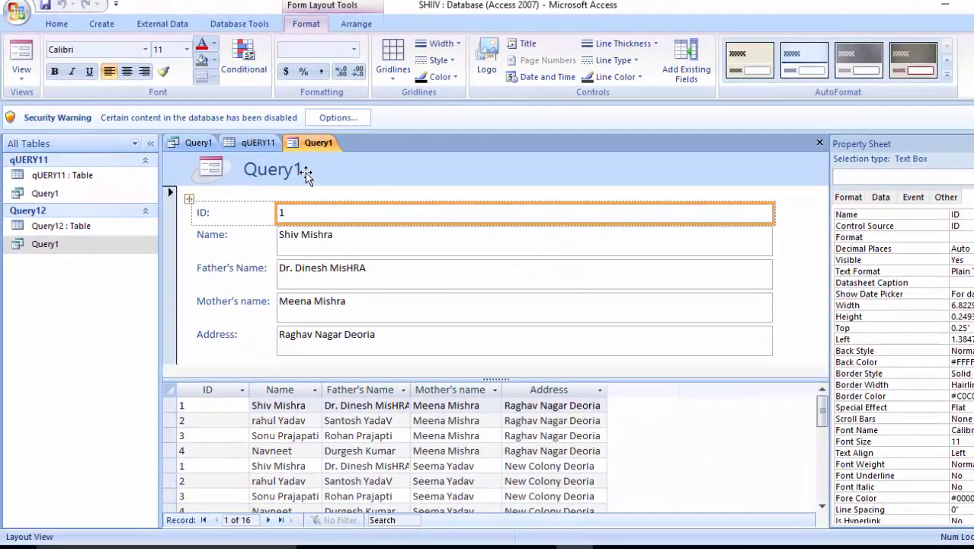
click(305, 177)
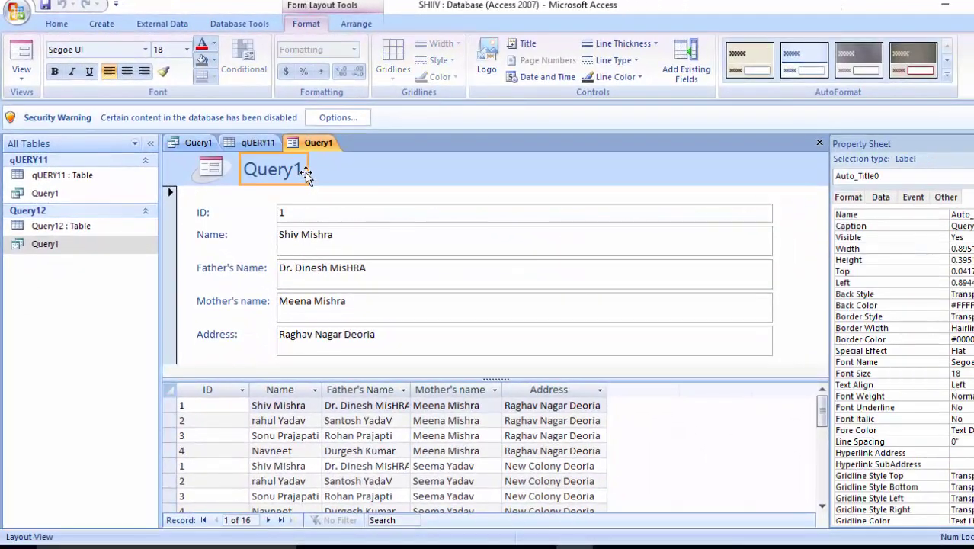
click(308, 170)
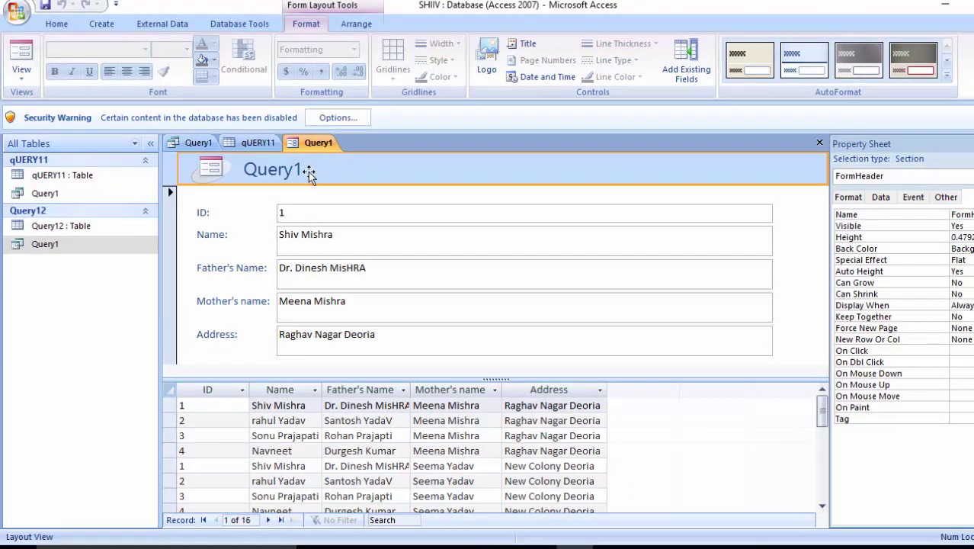
click(21, 68)
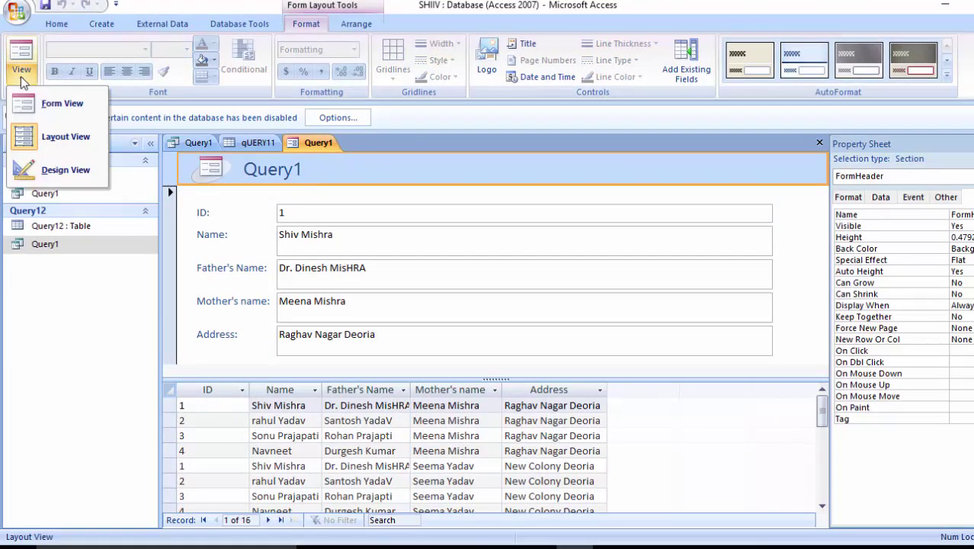
click(53, 168)
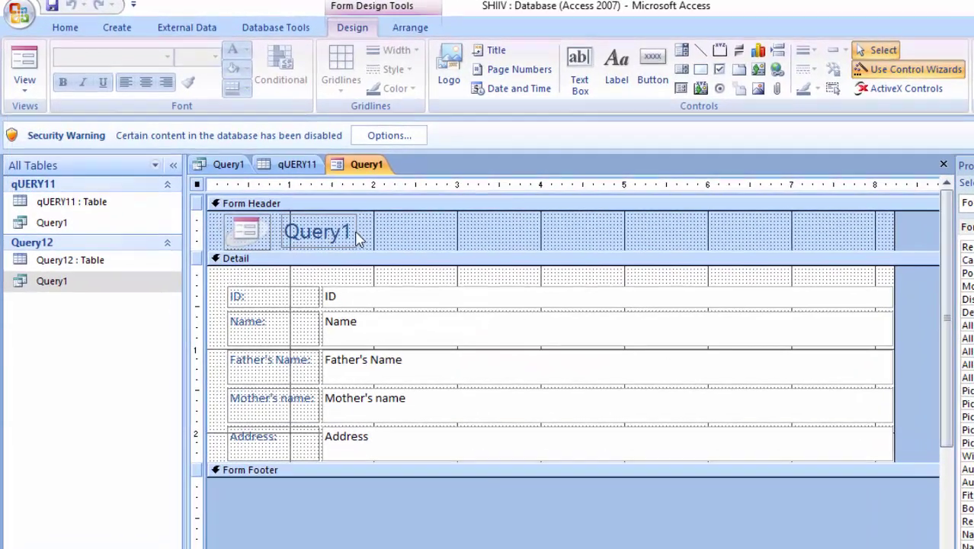
Step: Widen the title label across the header and make the Form Header section taller
click(349, 232)
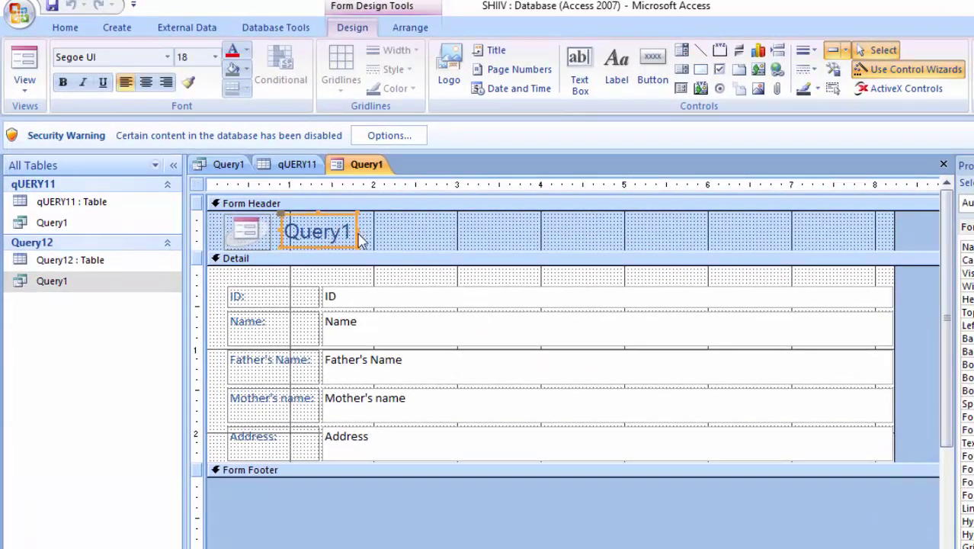
drag(356, 233, 827, 249)
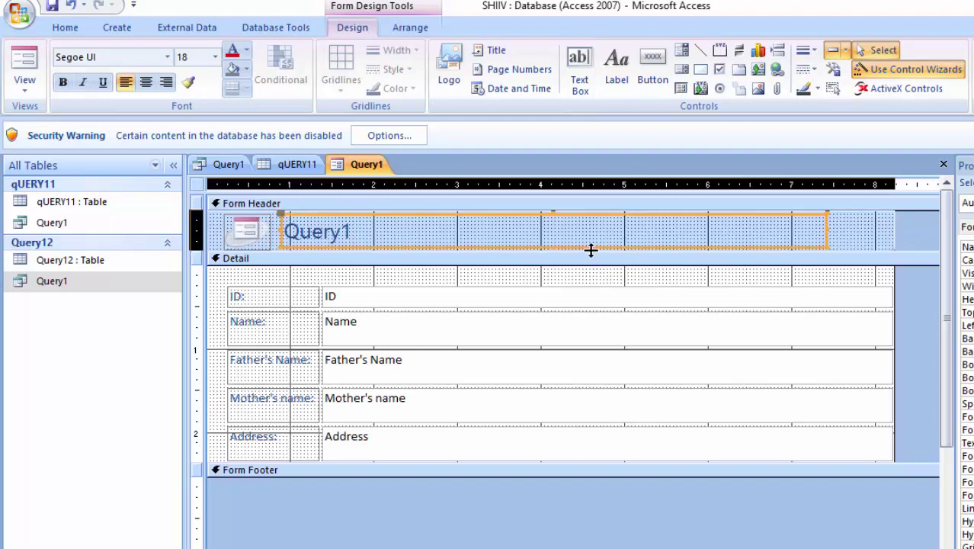
drag(590, 251, 614, 369)
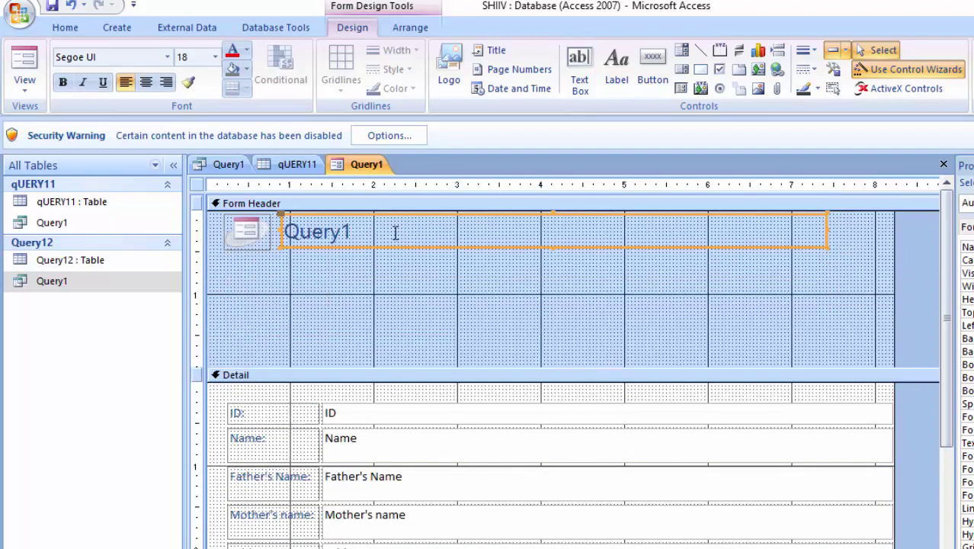
Step: Retype the header title as 'Updation of Two Queries'
click(391, 242)
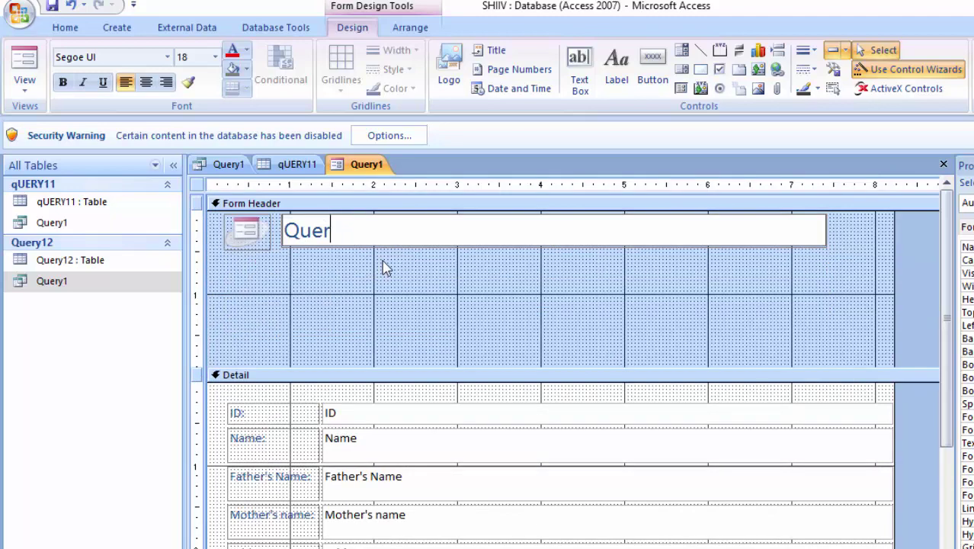
key(BackSpace)
key(BackSpace)
key(BackSpace)
text(U)
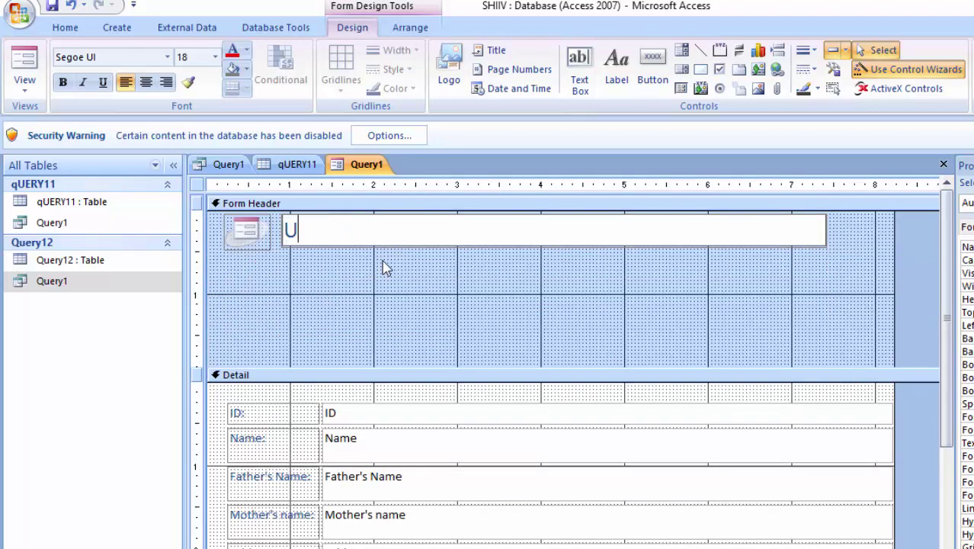
text(pdaa)
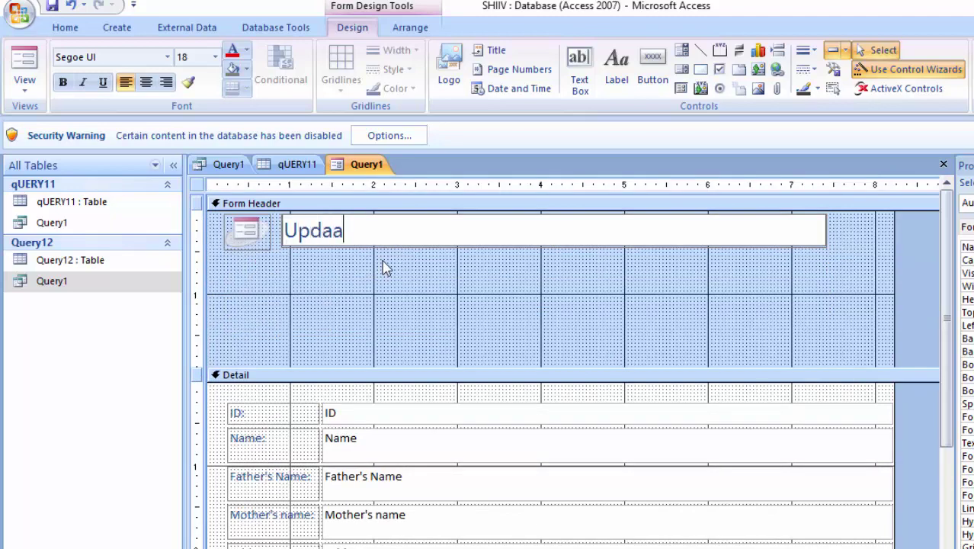
text(ion Of)
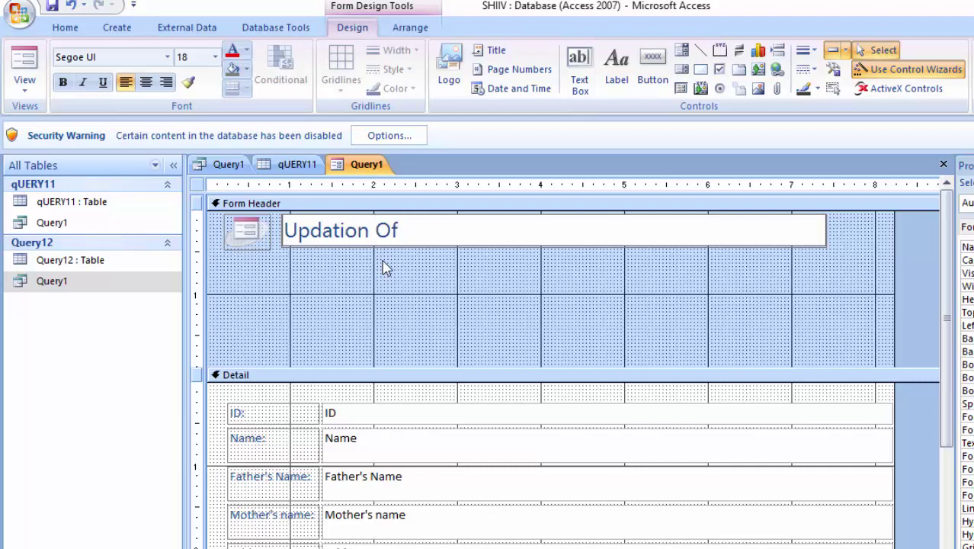
key(BackSpace)
key(BackSpace)
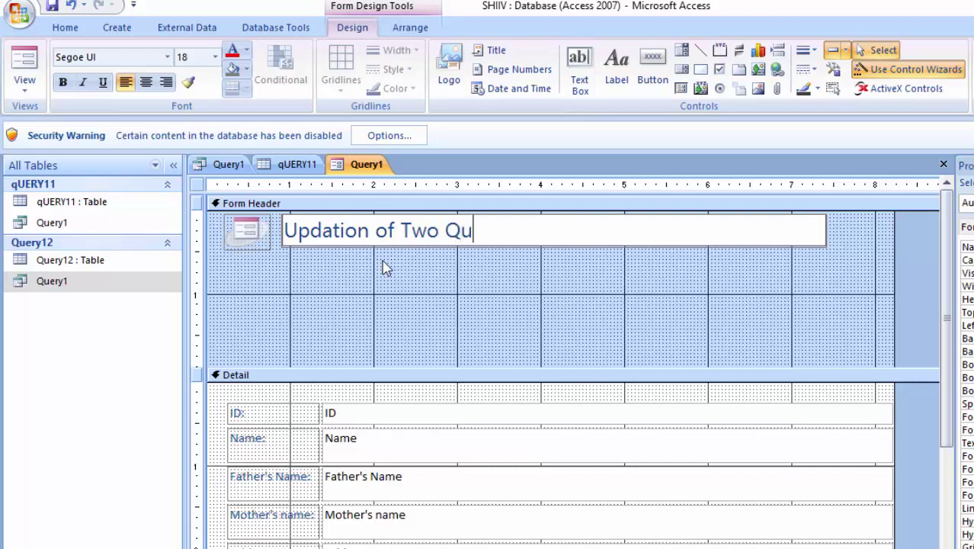
key(BackSpace)
text(ies)
click(385, 267)
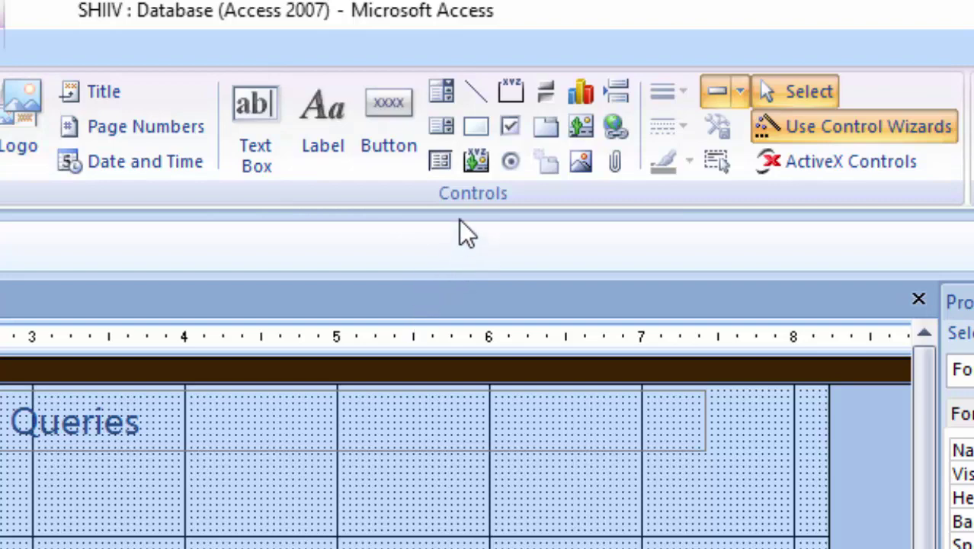
Step: Draw an option button under the title and label it 'Male'
click(509, 160)
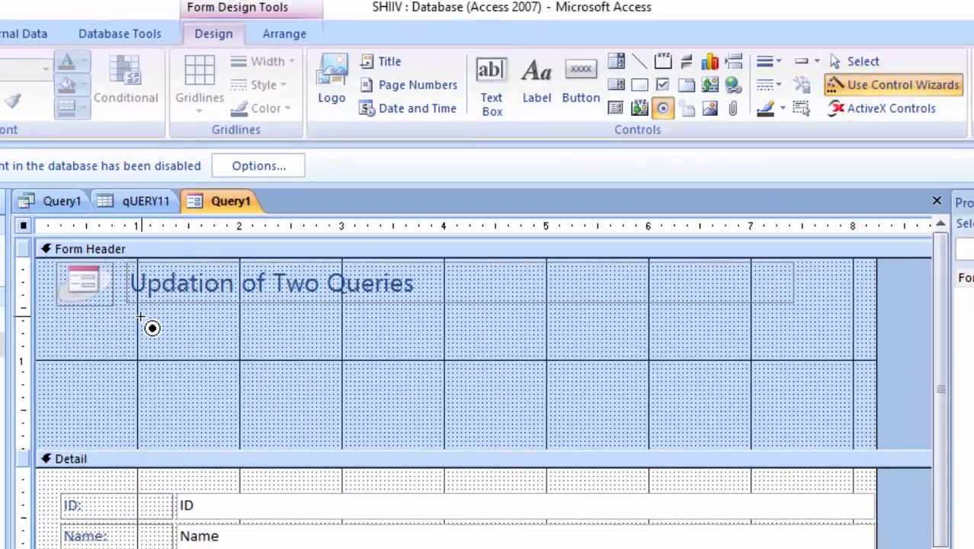
drag(141, 315, 252, 364)
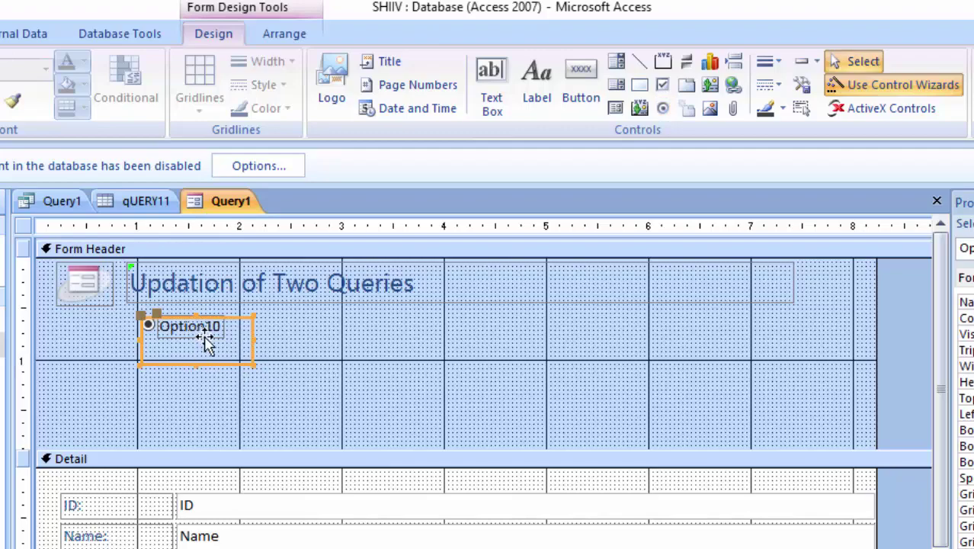
click(158, 340)
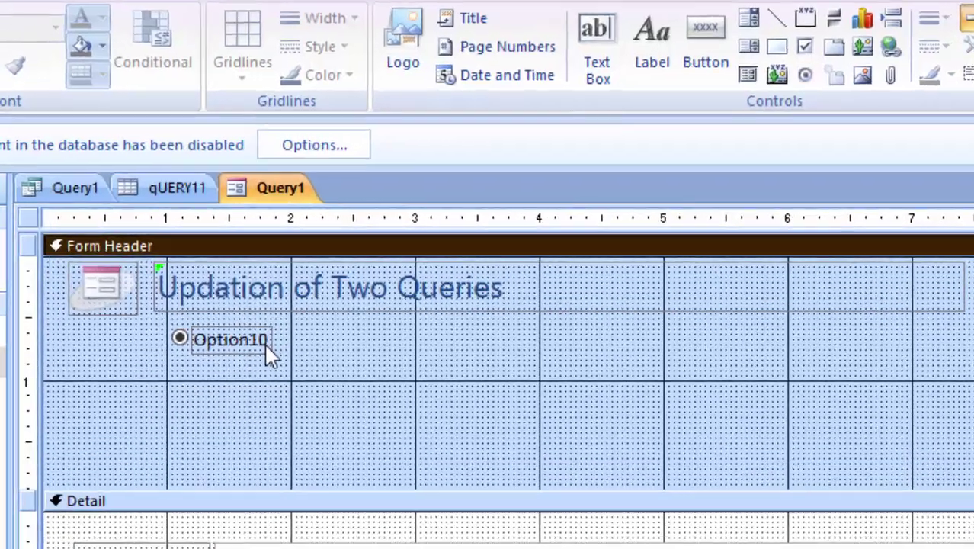
click(201, 330)
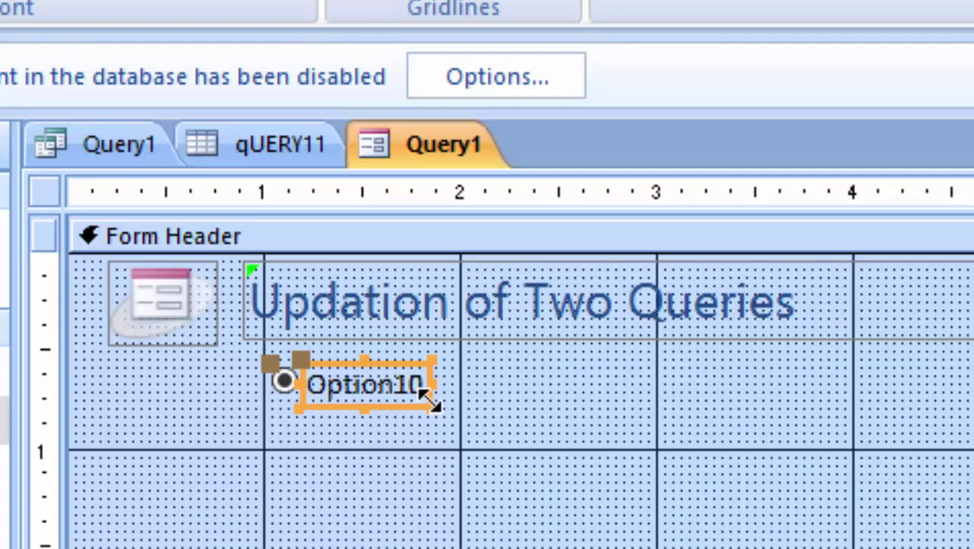
drag(430, 402, 515, 421)
click(442, 383)
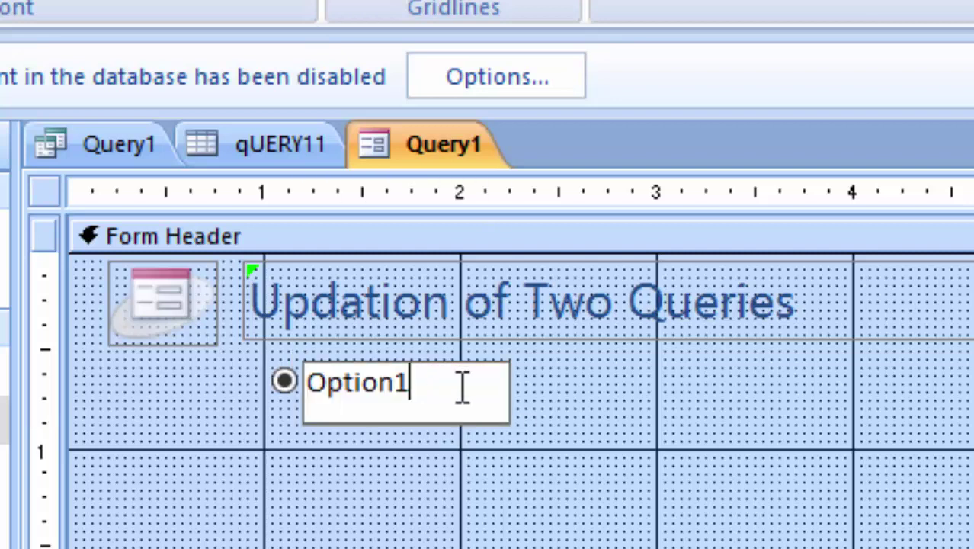
key(BackSpace)
key(BackSpace)
key(BackSpace)
text(MaL)
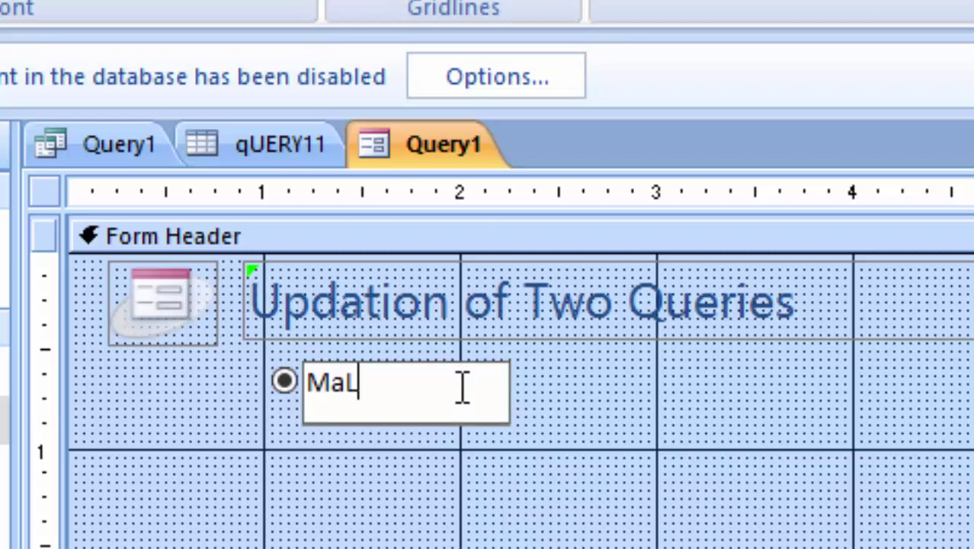
text(E)
key(BackSpace)
key(BackSpace)
text(le)
key(Return)
click(380, 494)
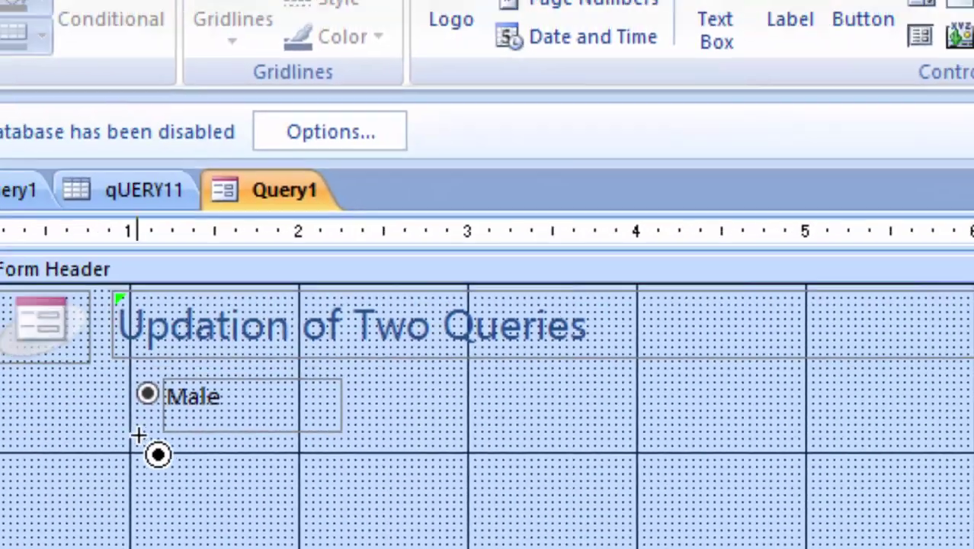
Step: Add a second option button below labelled 'Female', moving it slightly lower and enlarging its label
mouse_move(259, 421)
mouse_down()
mouse_move(296, 450)
mouse_move(400, 464)
mouse_up()
click(354, 482)
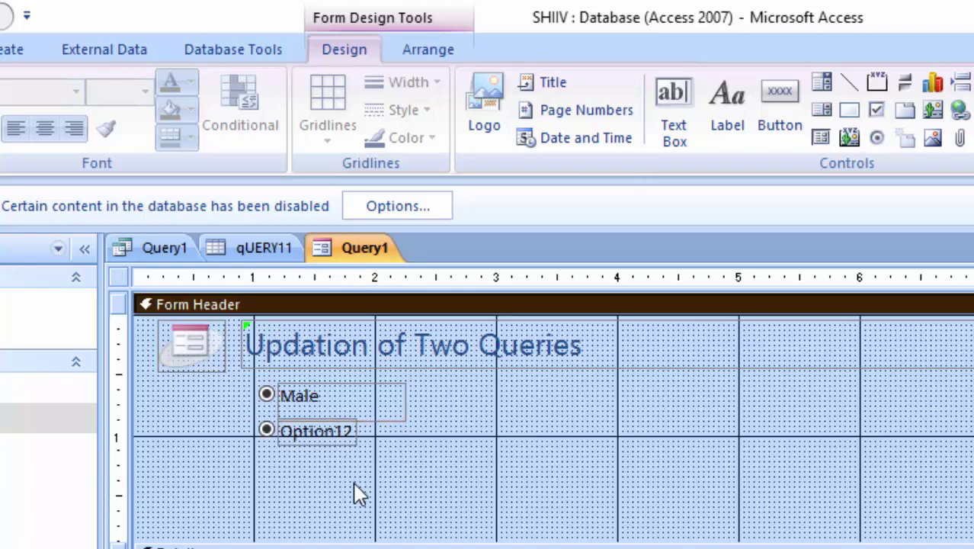
click(347, 442)
text(Female)
click(284, 444)
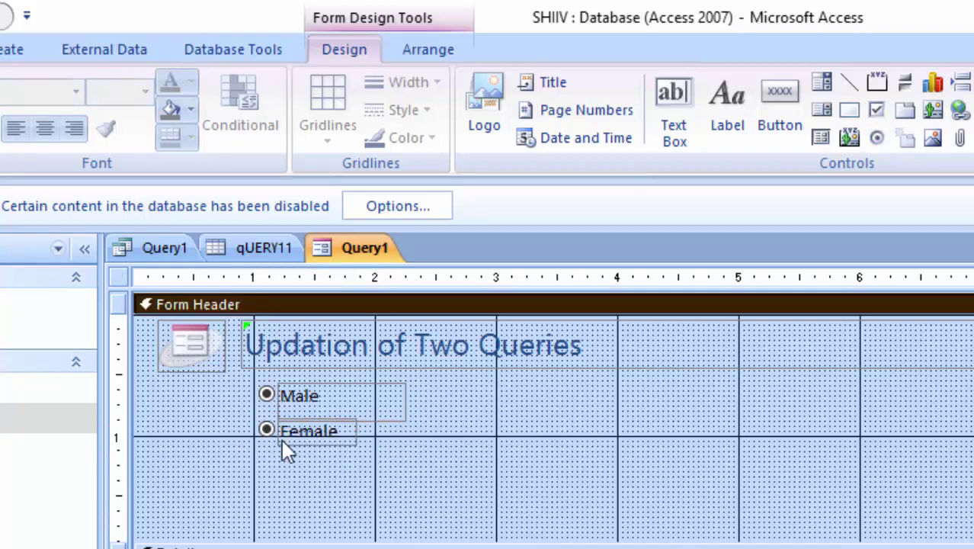
click(314, 445)
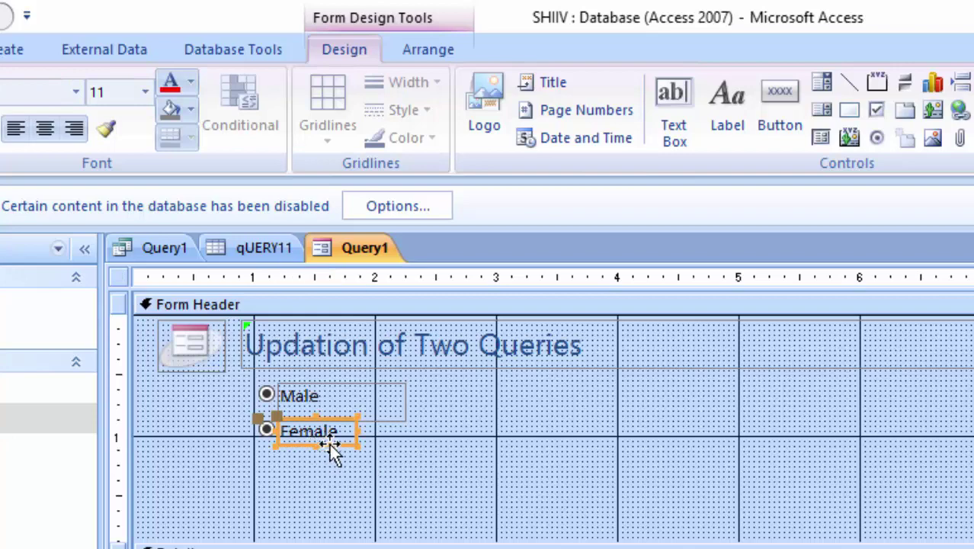
drag(329, 443, 334, 461)
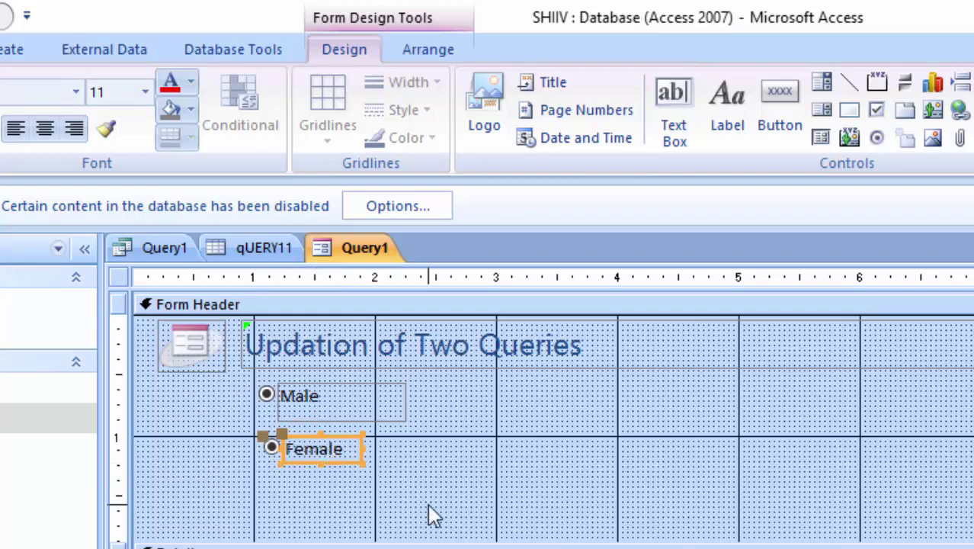
click(429, 508)
click(333, 463)
drag(360, 462, 404, 482)
click(471, 384)
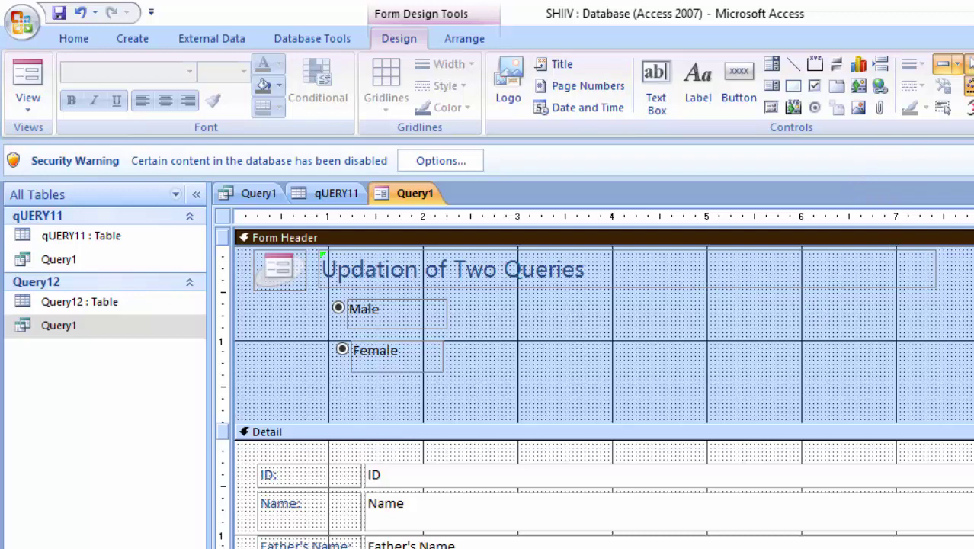
Step: Run the form in Form View and drag the split bar down so all five fields show
click(29, 75)
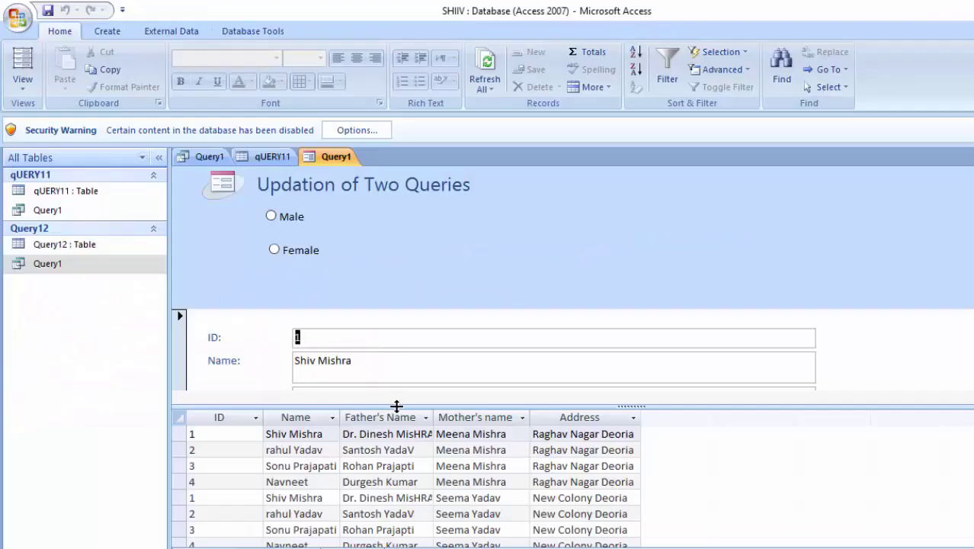
drag(396, 406, 392, 497)
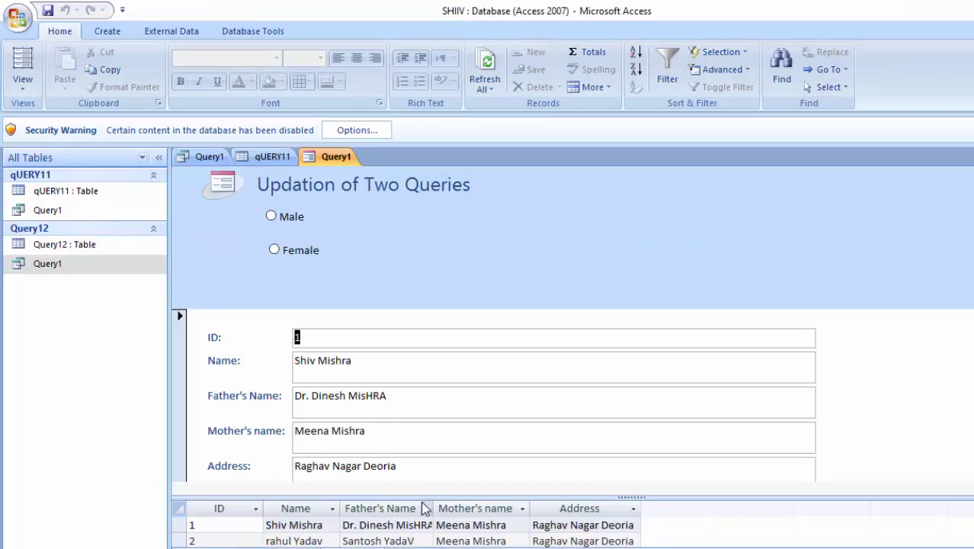
drag(421, 496, 480, 530)
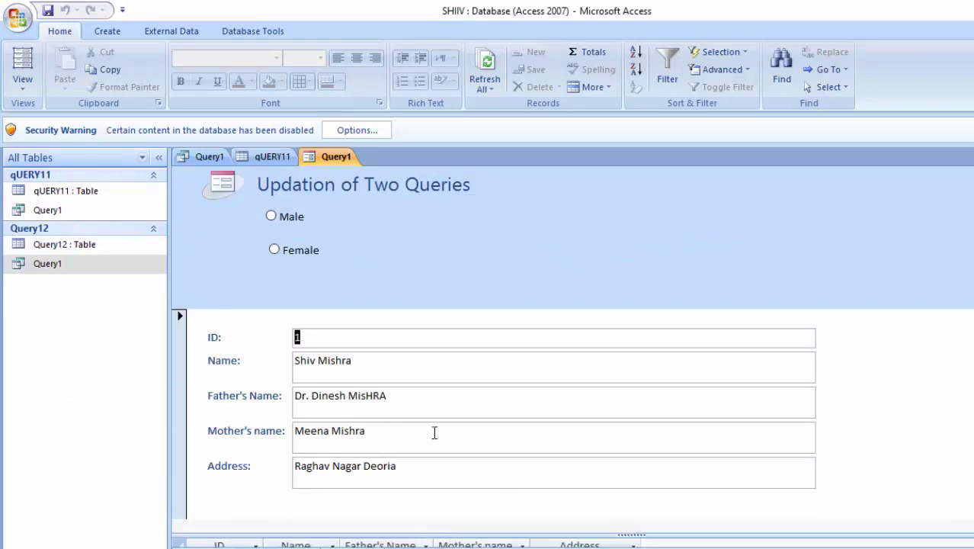
Step: Enter record 5's mother's name and address in Query12
double_click(80, 245)
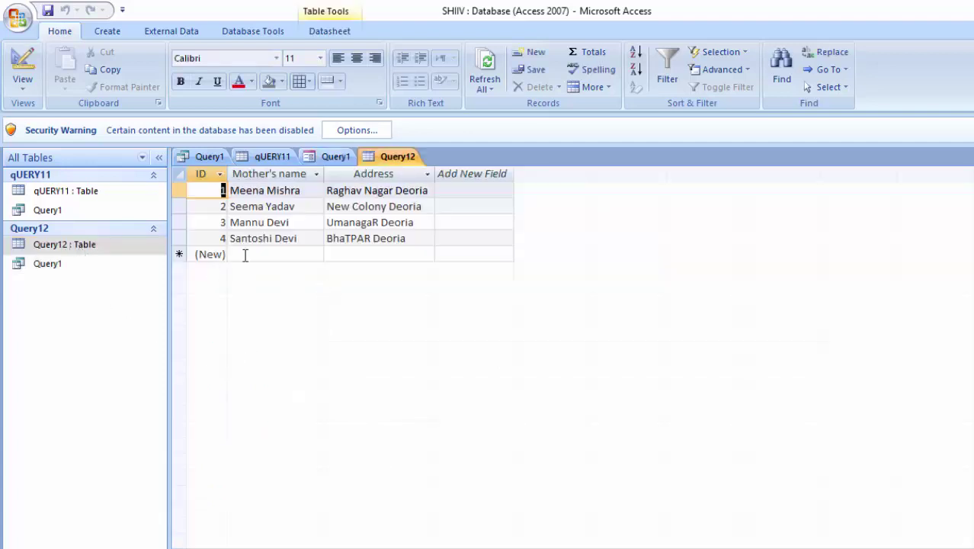
click(245, 255)
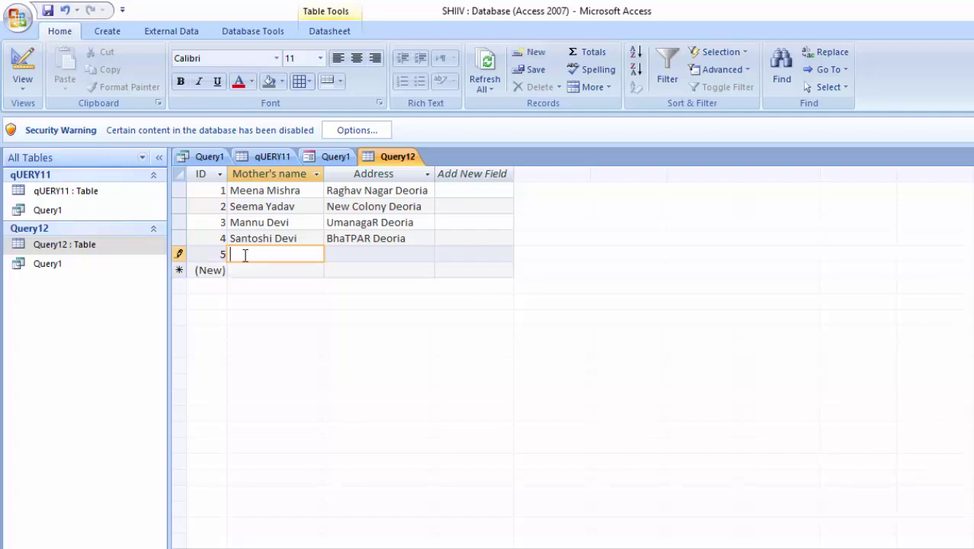
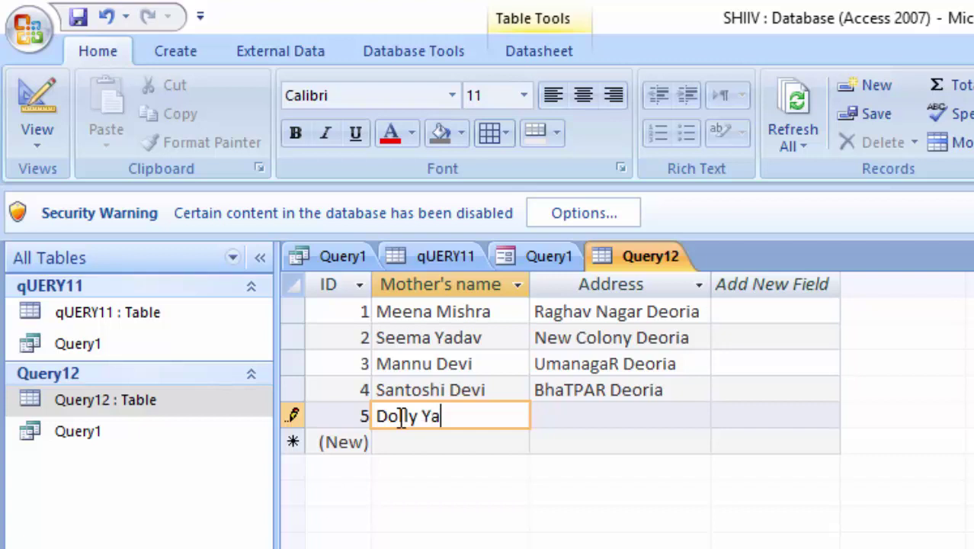
key(Tab)
text(Bhikhampur Road)
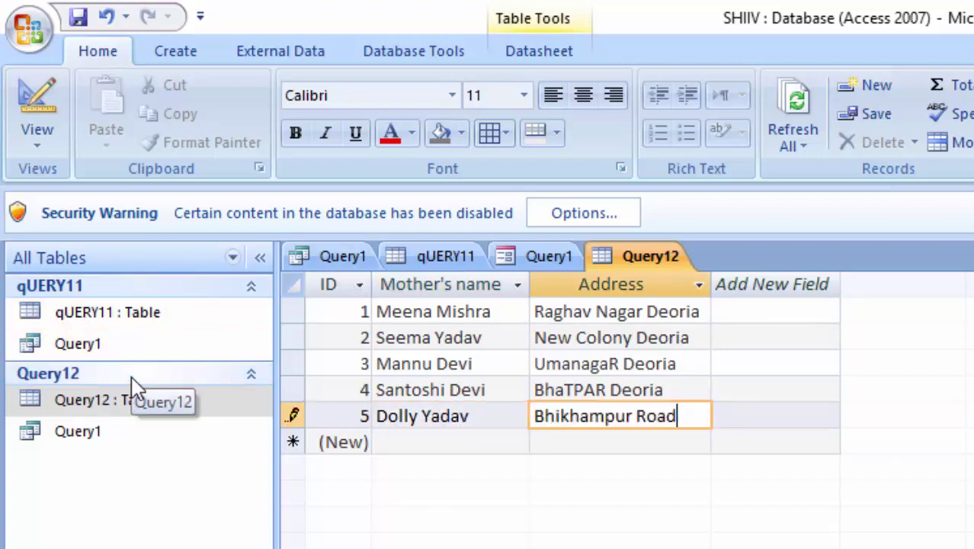
Step: Enter record 5's name and father's name in qUERY11 and save the database
double_click(166, 319)
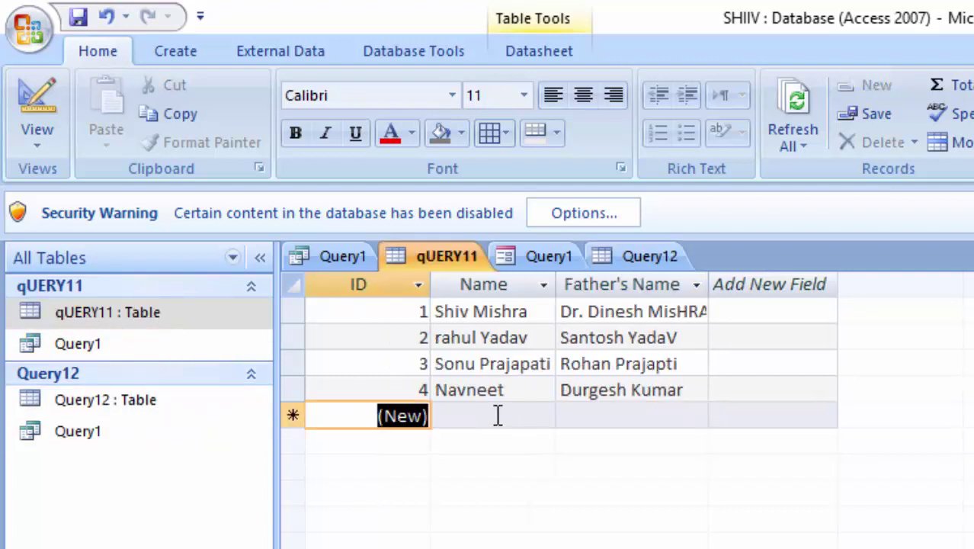
click(460, 425)
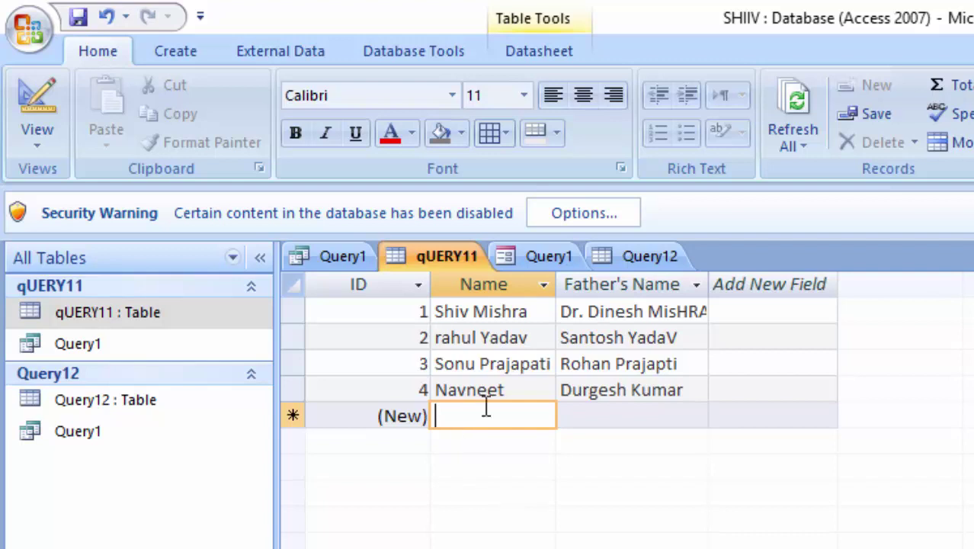
text(Ayush)
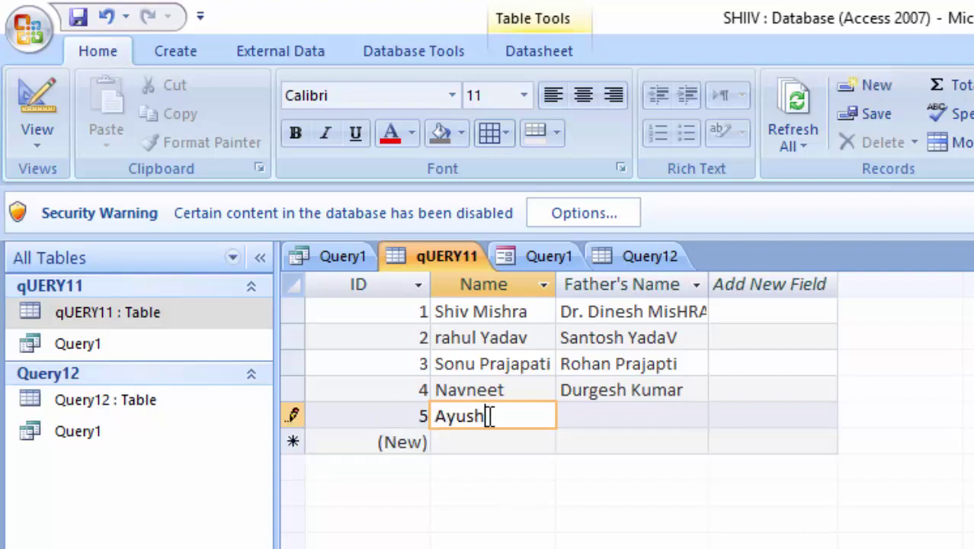
click(594, 413)
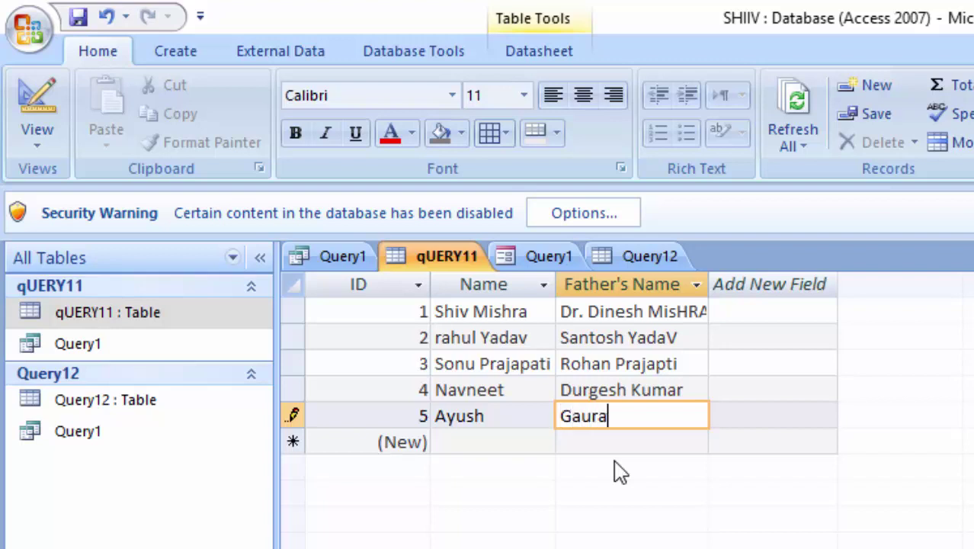
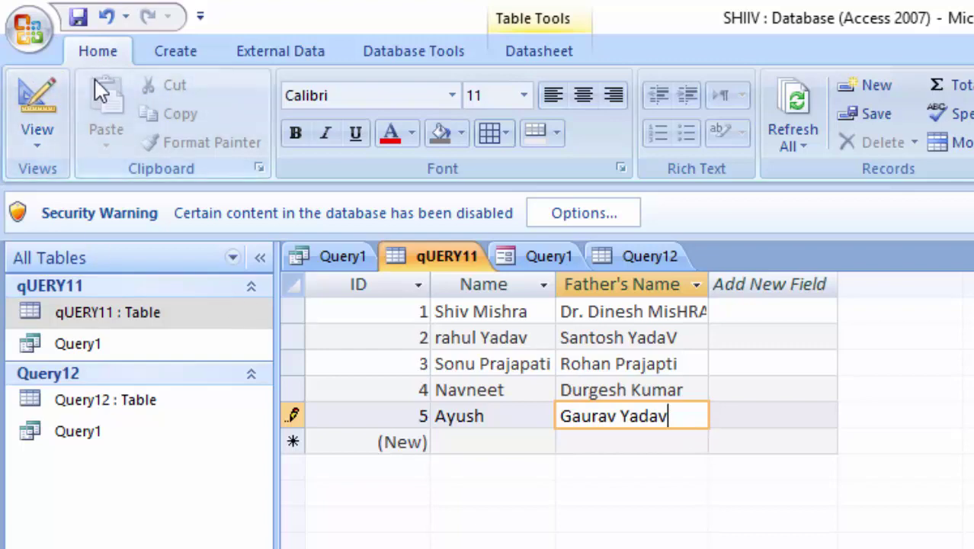
click(33, 35)
click(109, 221)
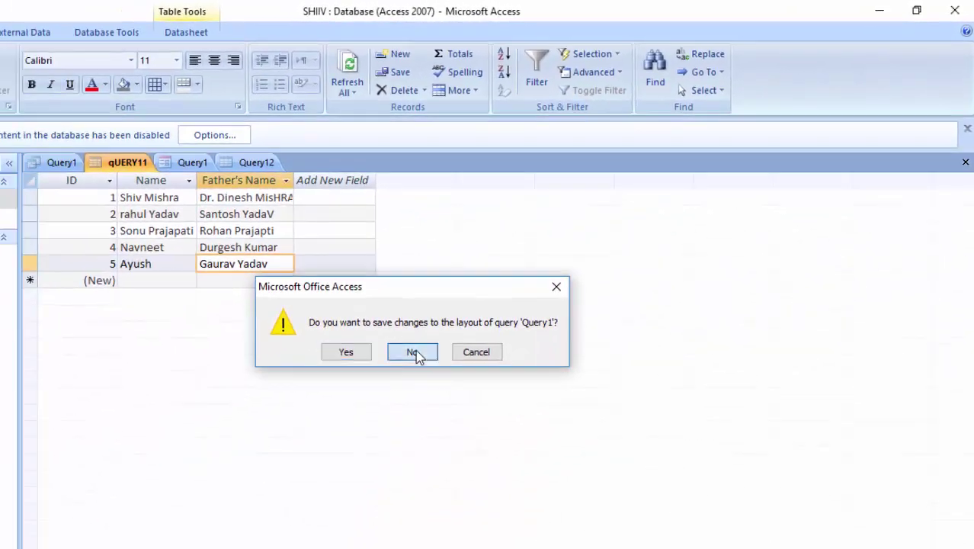
Step: Answer the save prompts, relaunch Access and reopen the recent SHIIV database
click(414, 352)
click(414, 352)
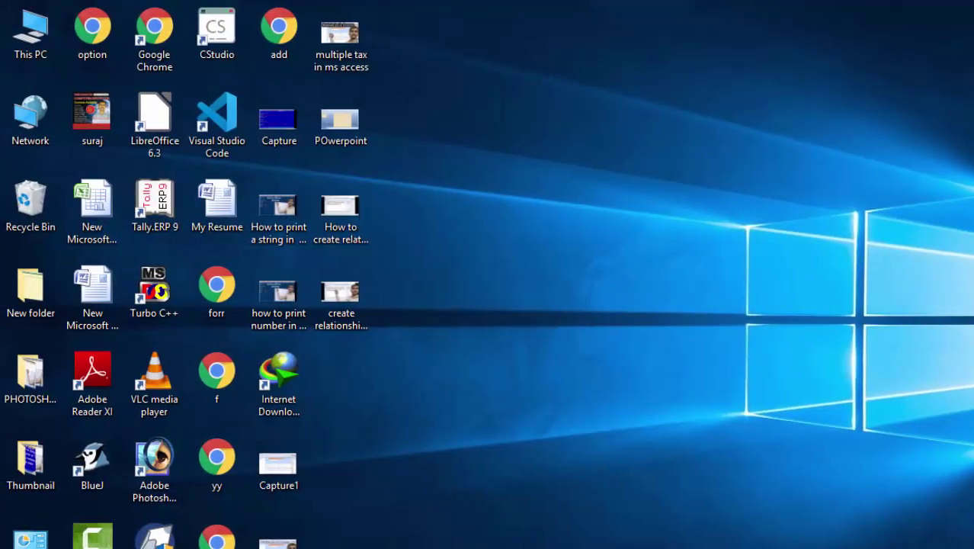
key(super)
click(158, 307)
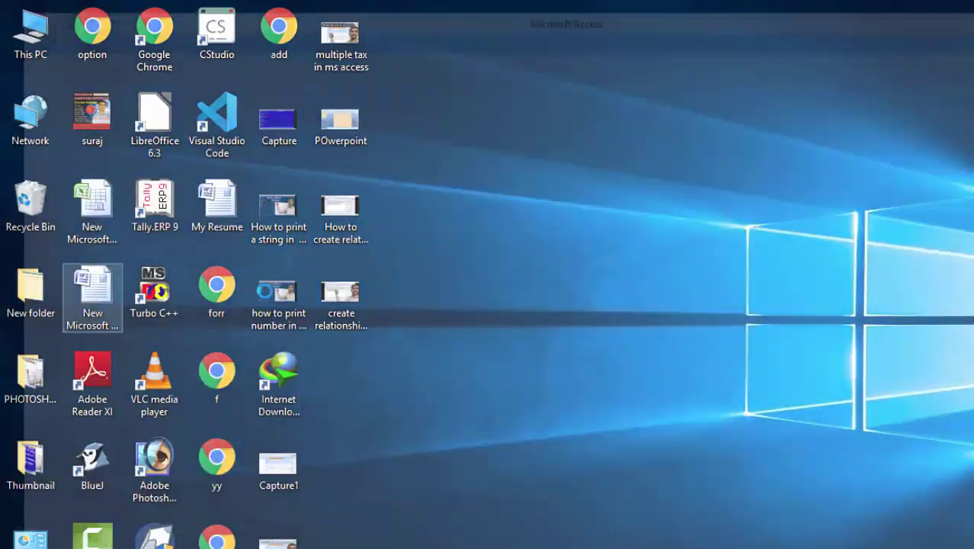
click(869, 157)
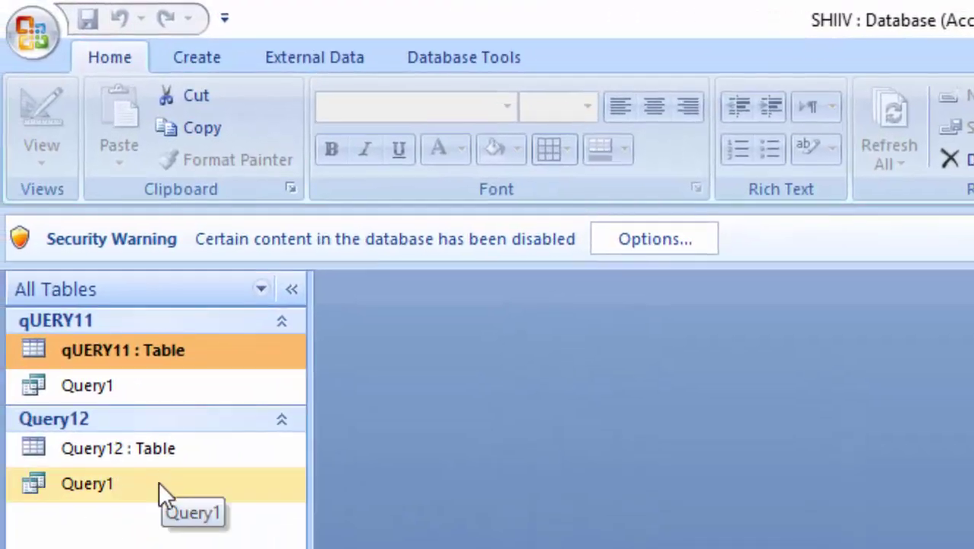
Step: Open Query1 and scroll through its 25 combined rows
double_click(158, 481)
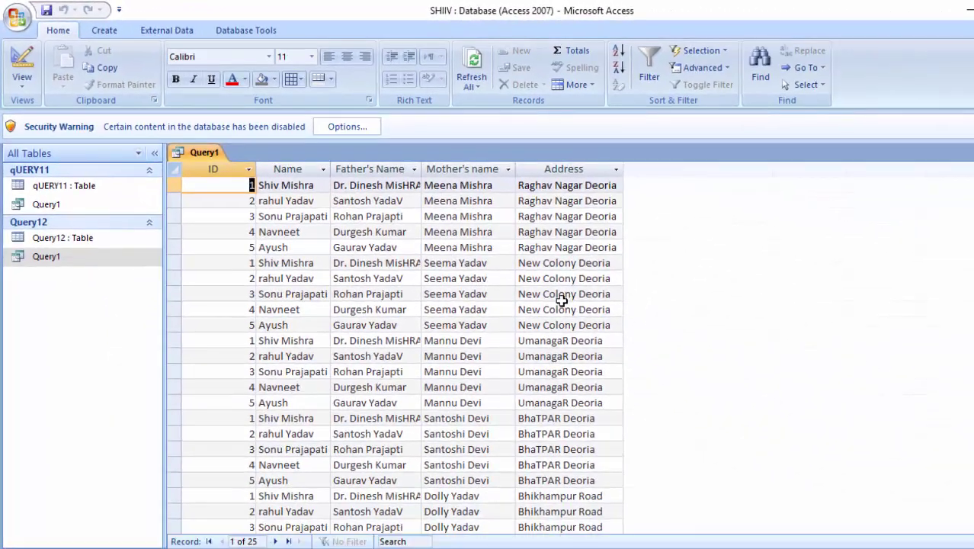
scroll(557, 305, down, 3)
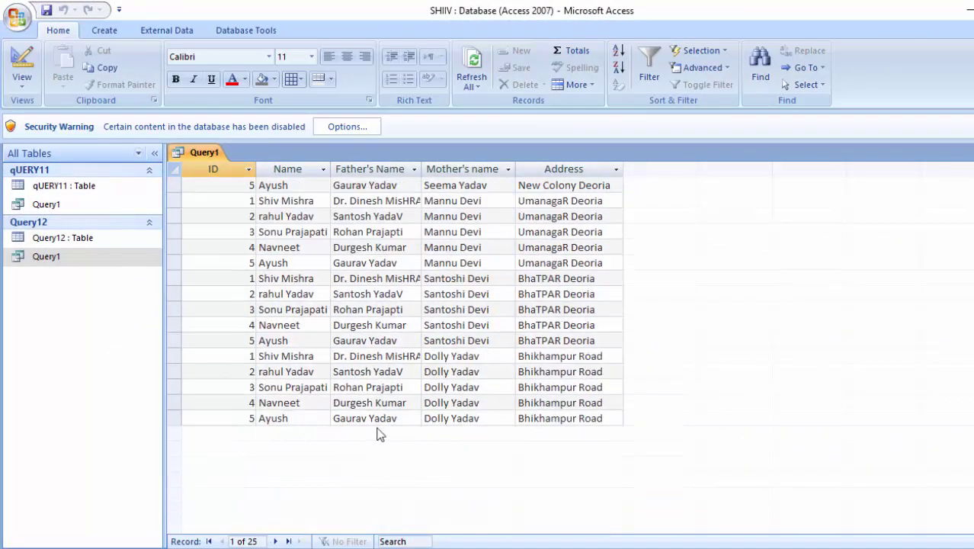
scroll(375, 432, up, 3)
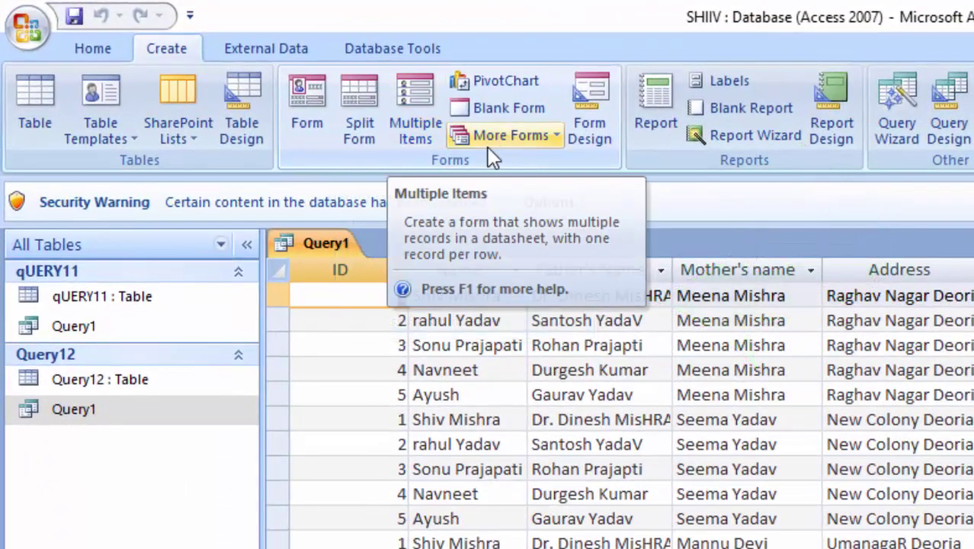
Step: Start the Form Wizard and add all Query1 fields, beginning with ID, Name and Father's Name
click(533, 136)
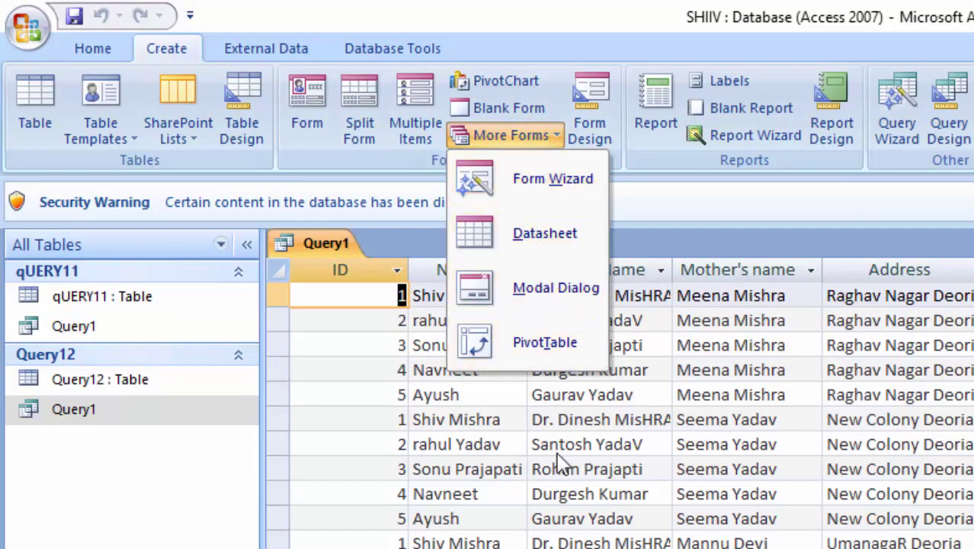
click(560, 170)
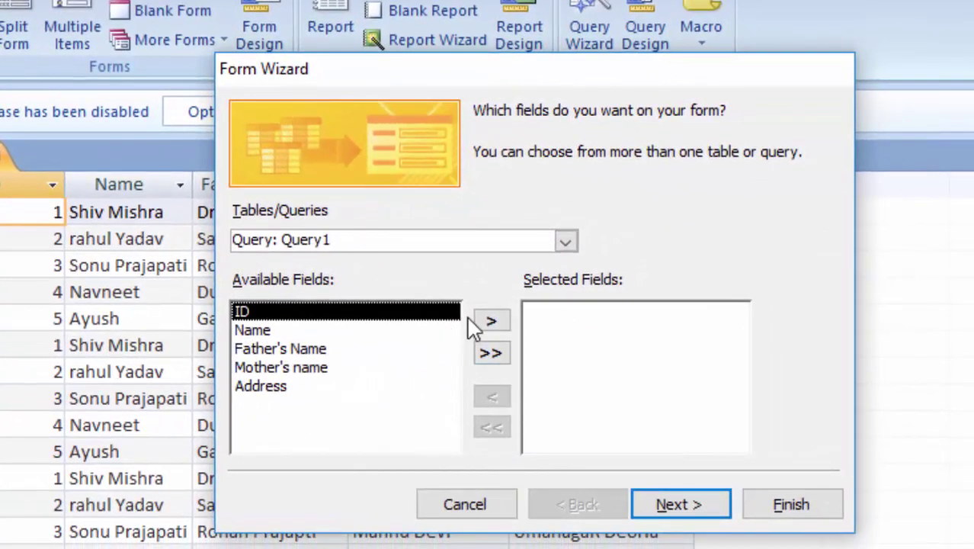
click(491, 322)
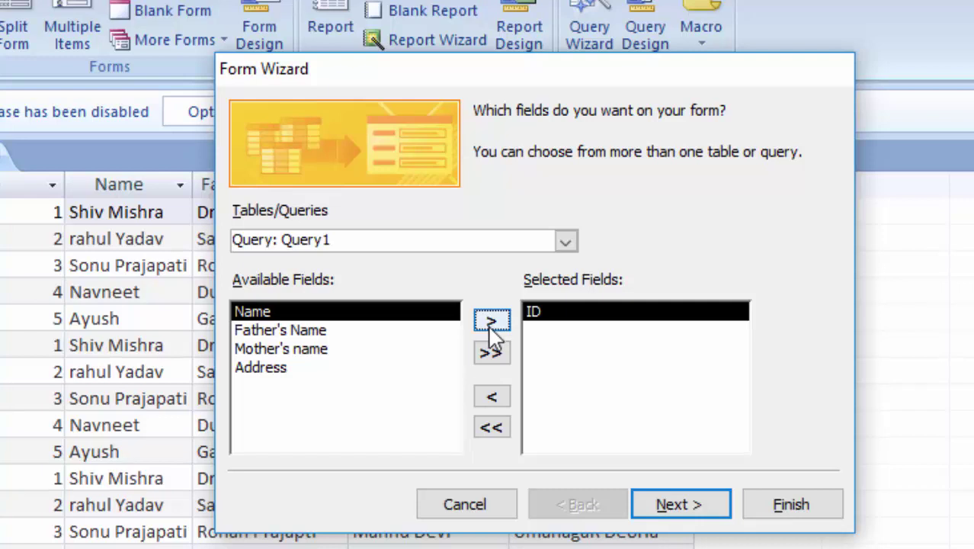
click(489, 322)
click(488, 322)
click(491, 352)
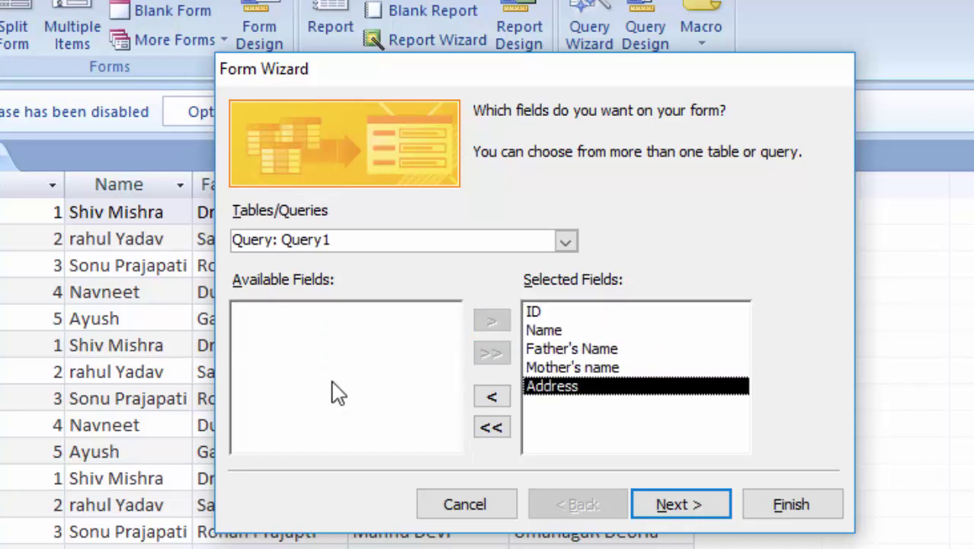
Step: Give the form a Tabular layout and the Apex style, finish it, and dismiss the message
click(689, 504)
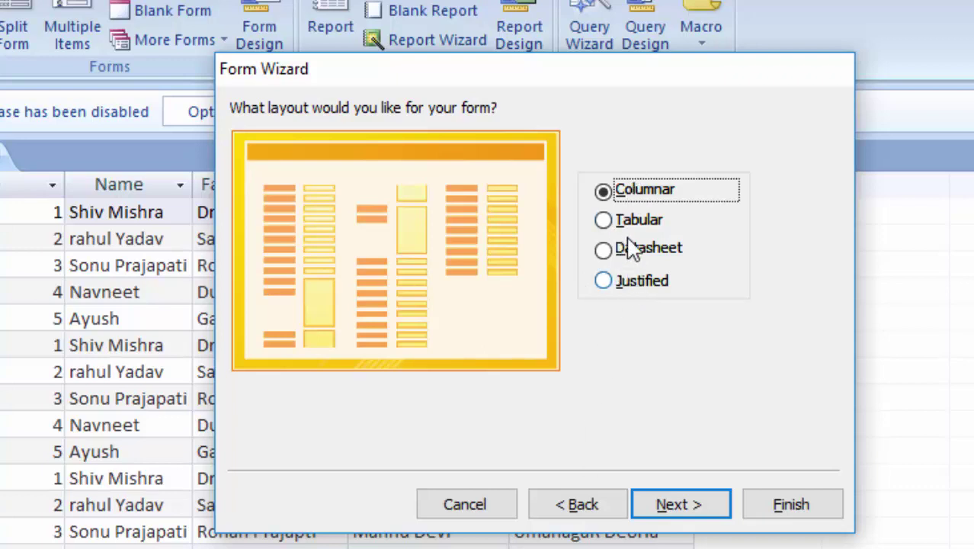
click(628, 229)
click(648, 509)
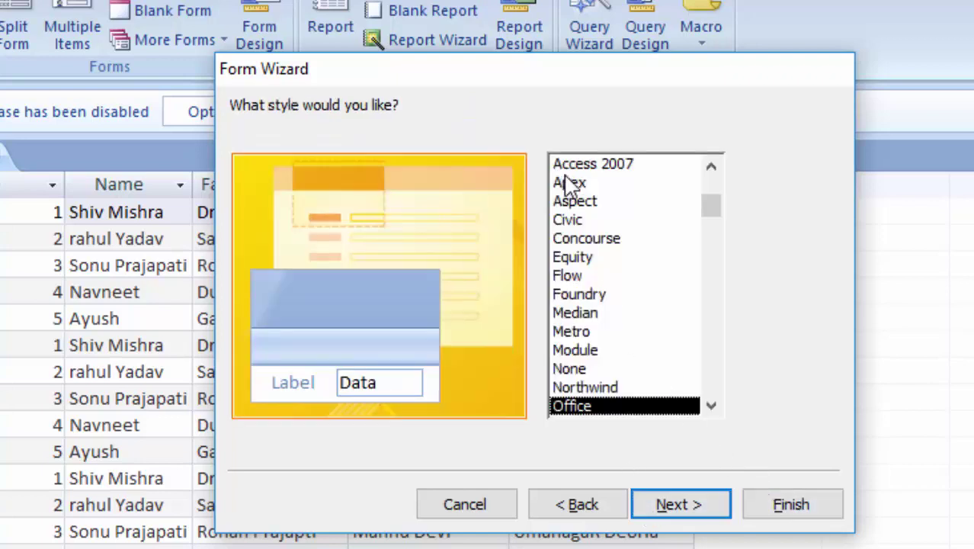
click(589, 165)
click(592, 183)
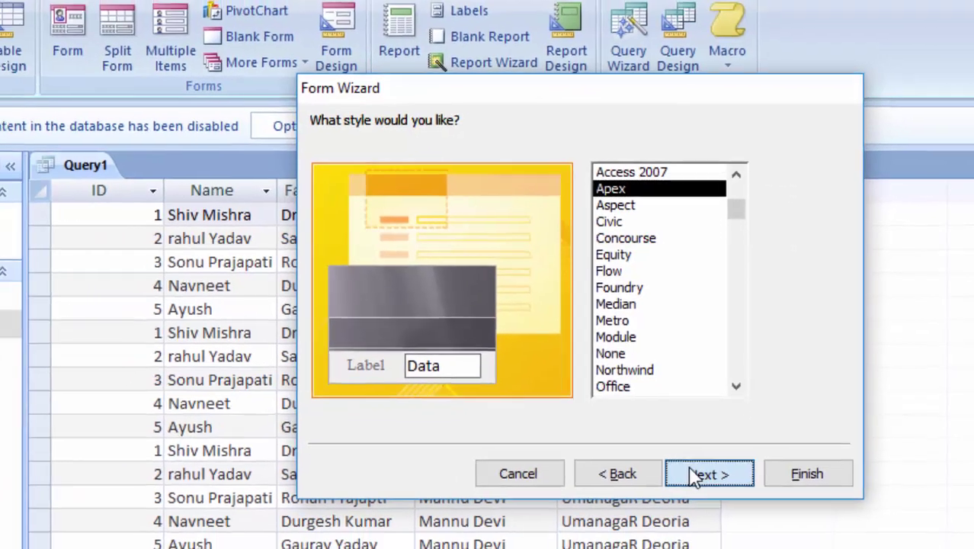
click(674, 504)
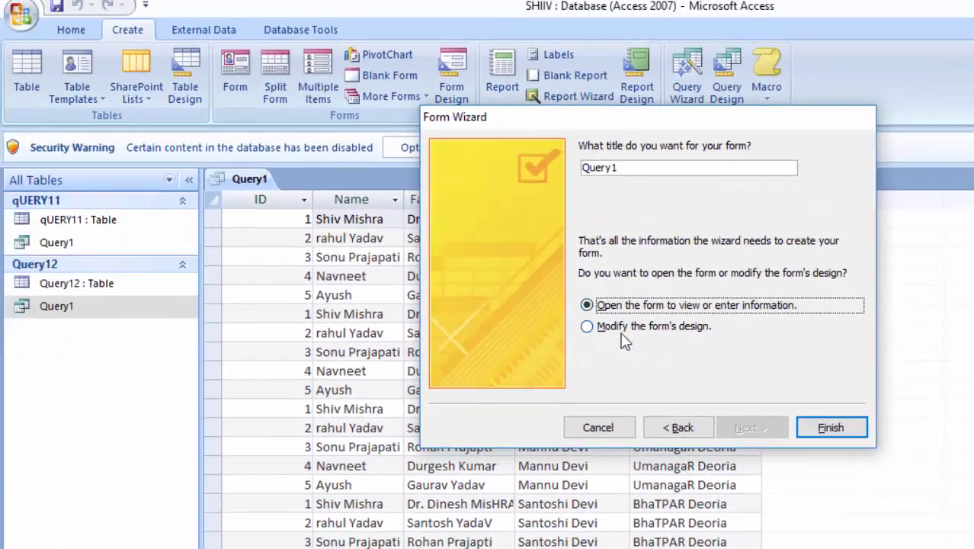
click(838, 429)
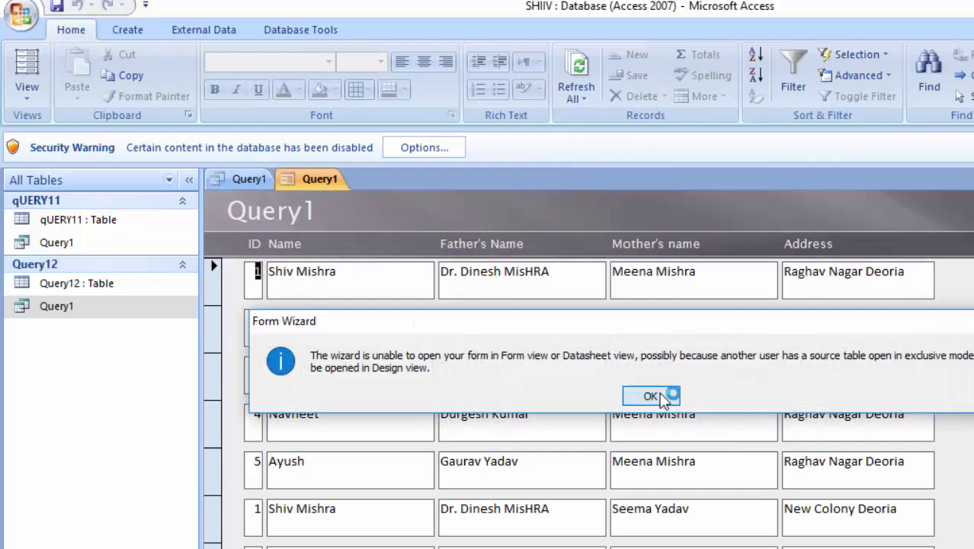
click(656, 393)
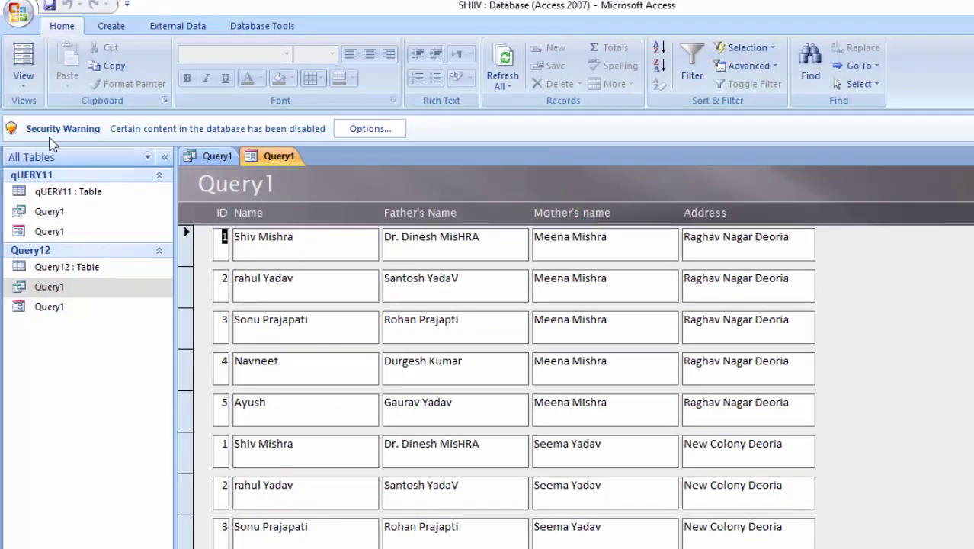
click(23, 78)
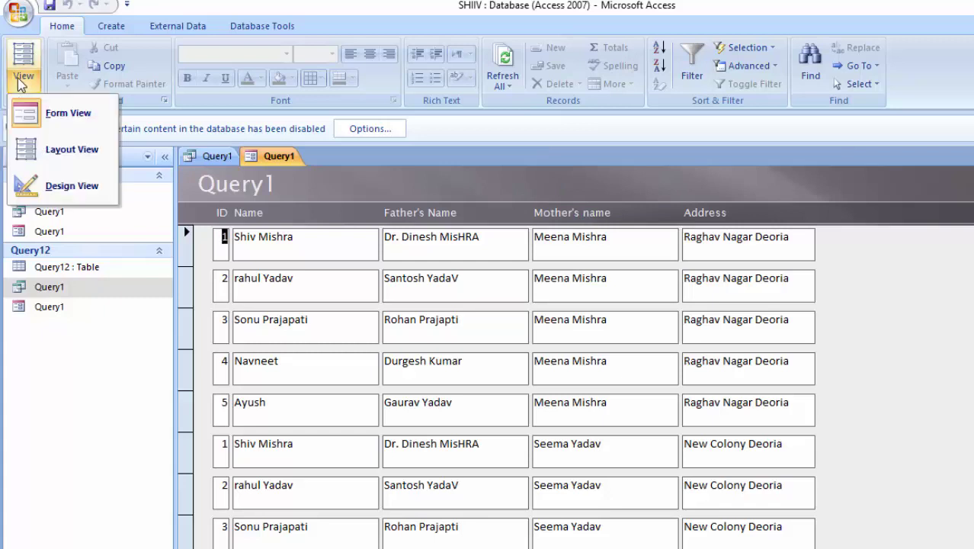
click(41, 114)
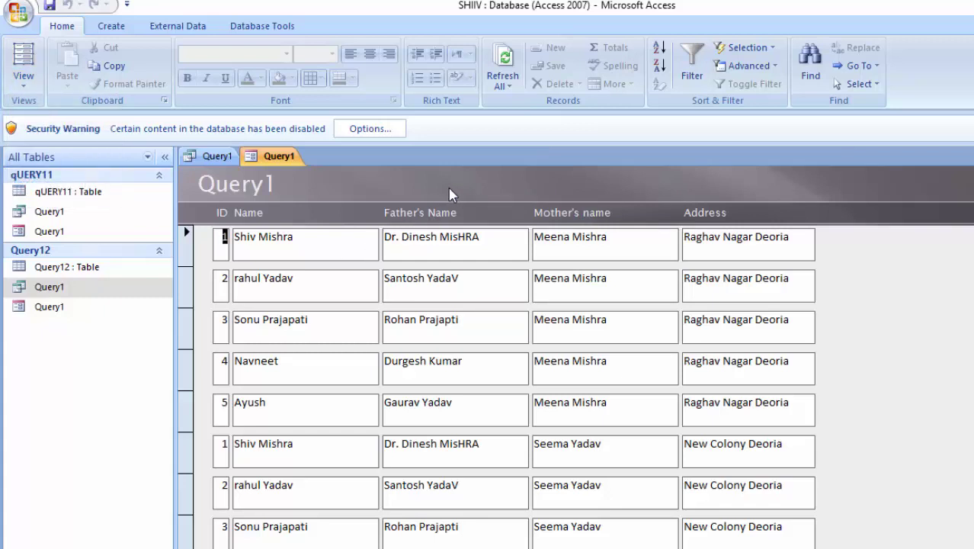
scroll(731, 403, down, 2)
scroll(732, 403, down, 4)
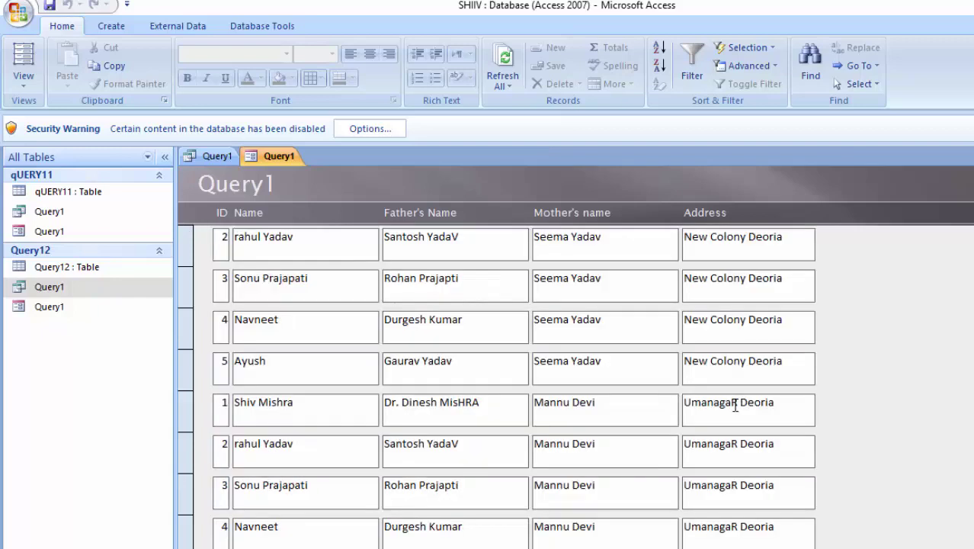
scroll(731, 404, down, 2)
scroll(733, 397, down, 3)
scroll(734, 397, down, 3)
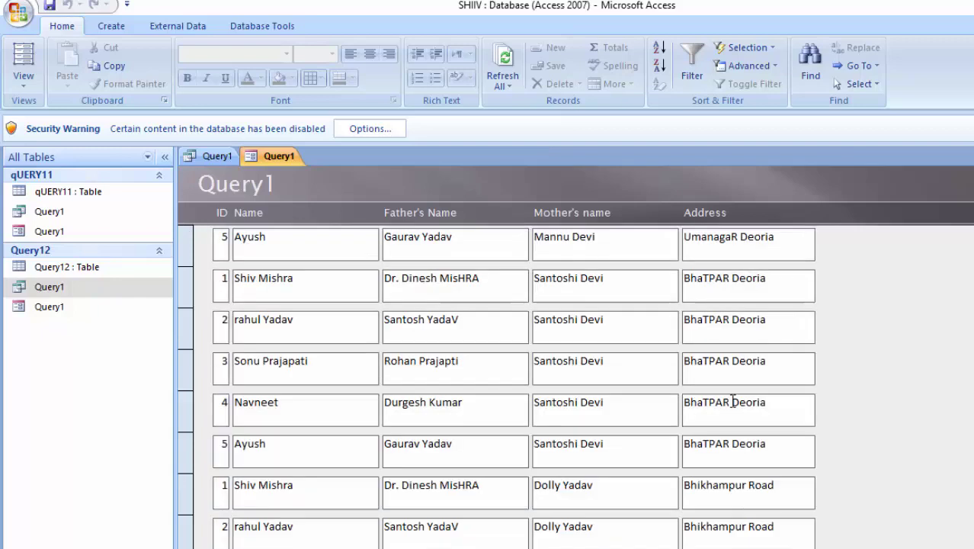
scroll(734, 398, down, 4)
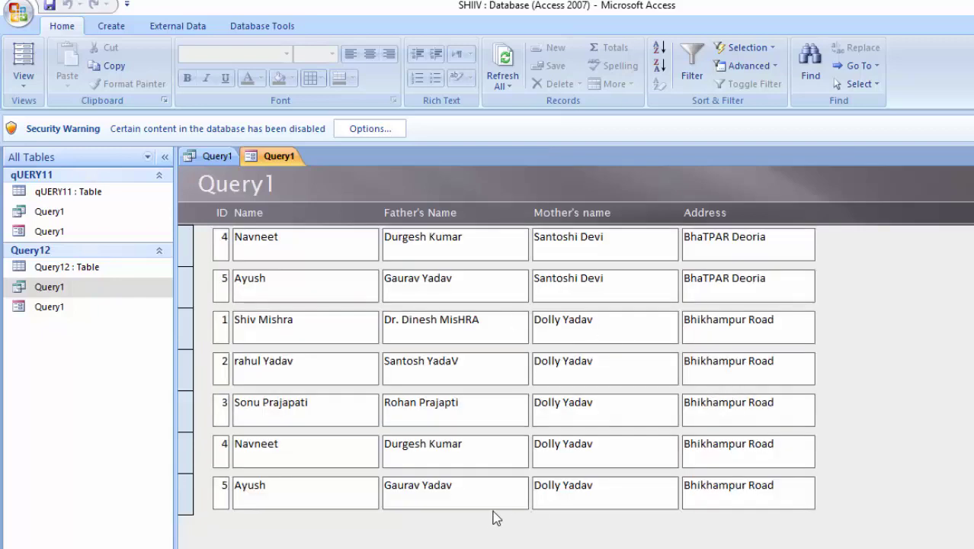
scroll(502, 503, down, 1)
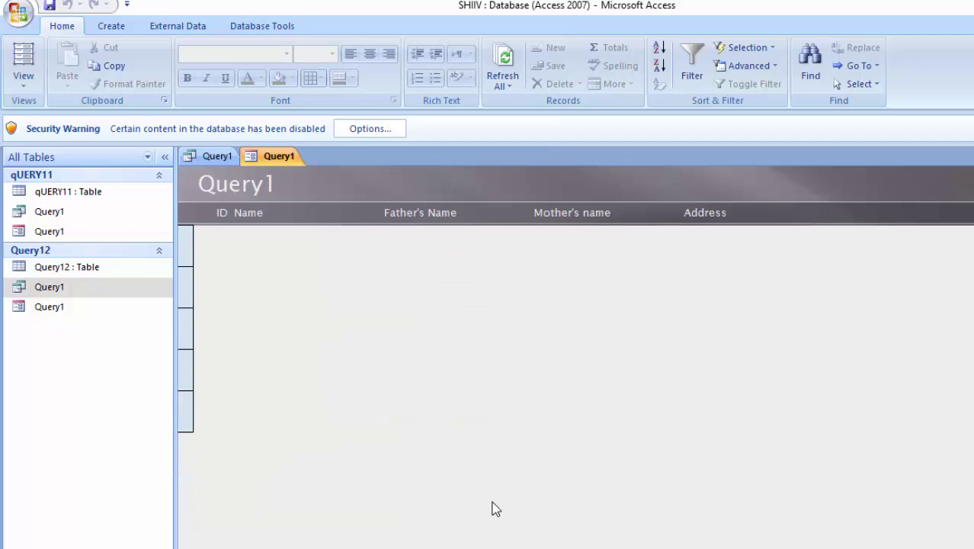
click(22, 76)
Step: In Design View, make the Detail section taller and draw a command button below the fields
click(119, 416)
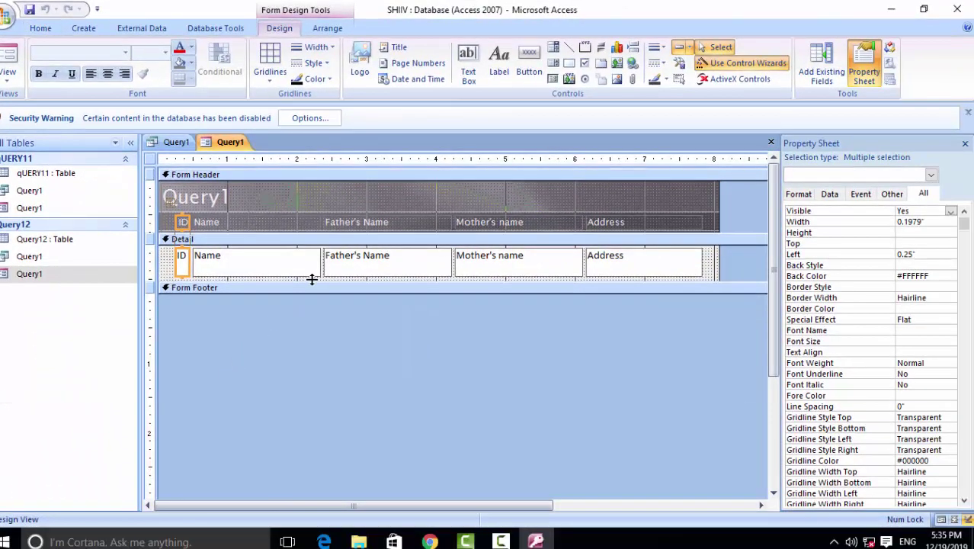
drag(312, 280, 324, 380)
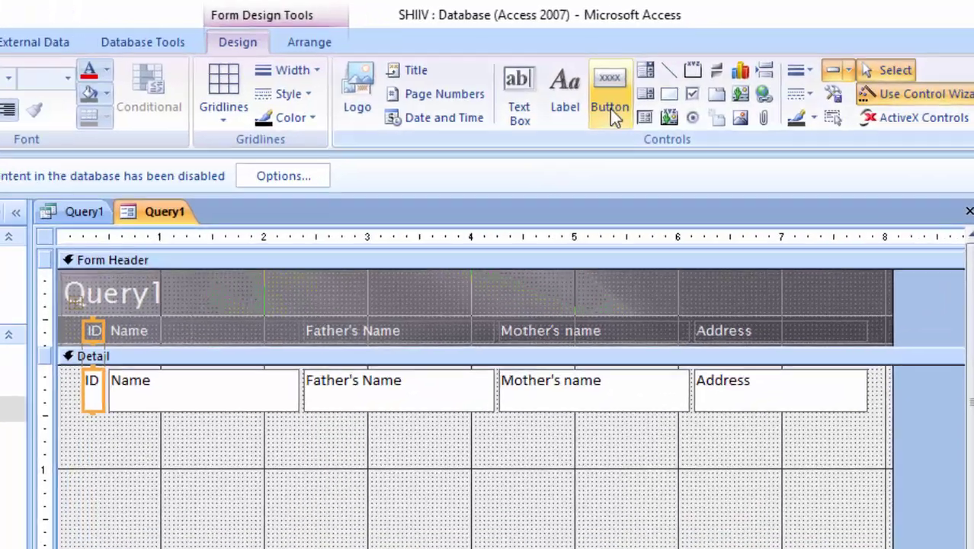
click(665, 76)
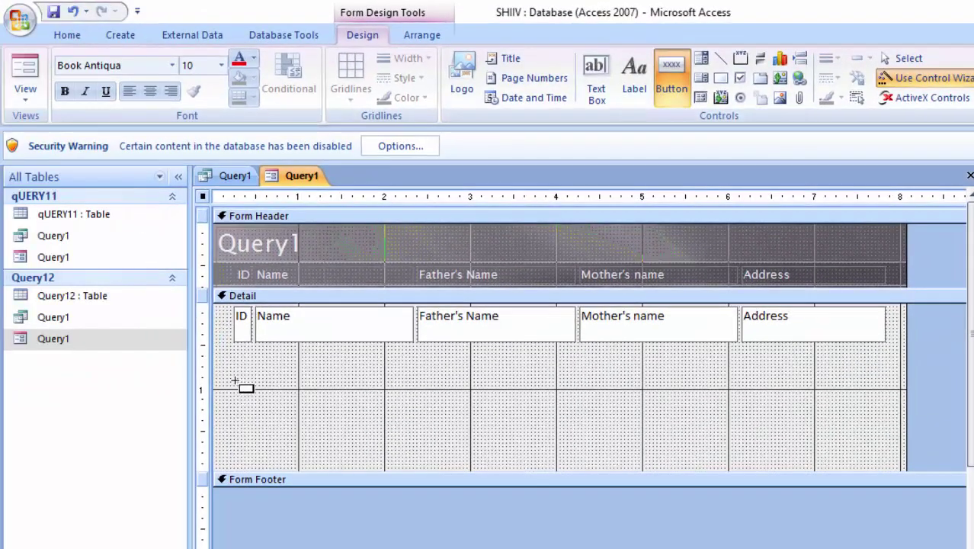
drag(234, 379, 366, 432)
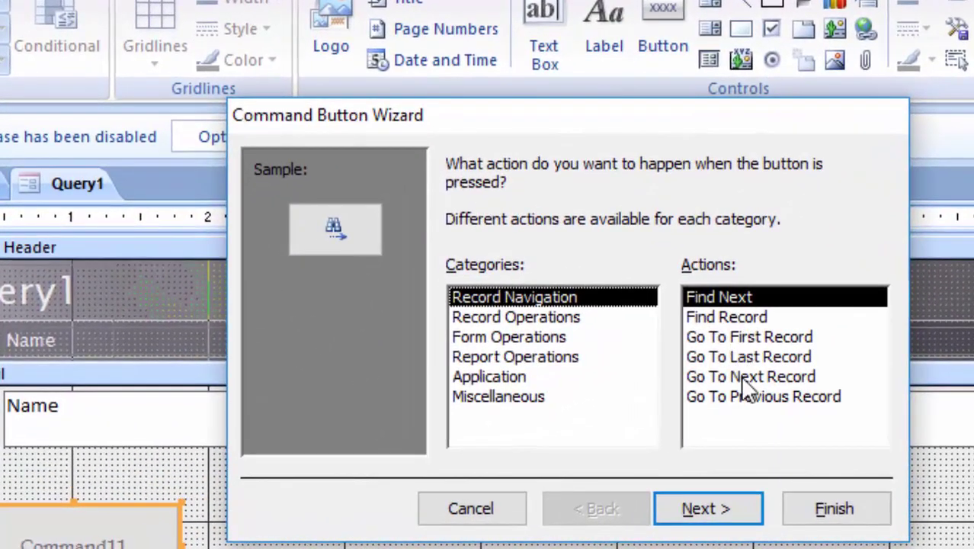
Step: Set the button to Go To Next Record with a text caption, then finish the wizard
click(741, 377)
click(714, 509)
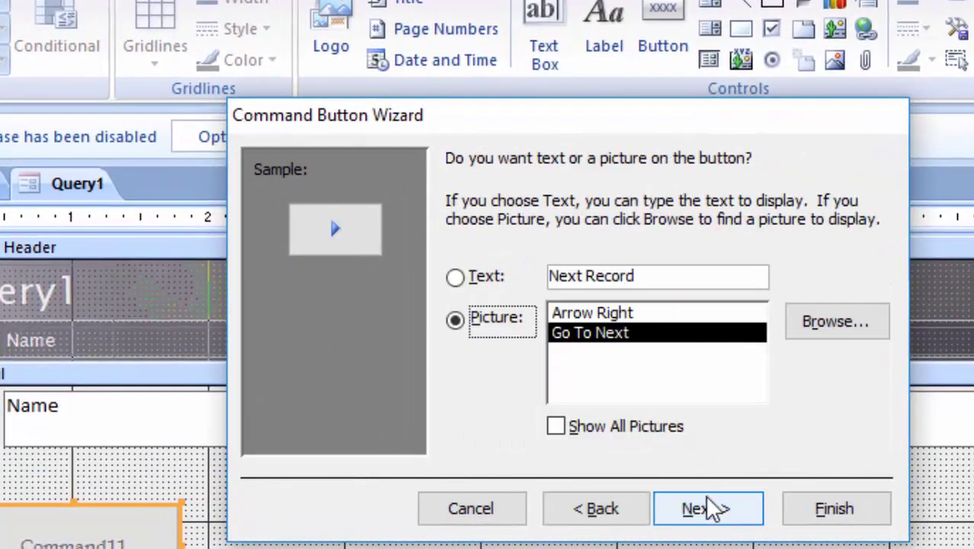
click(480, 278)
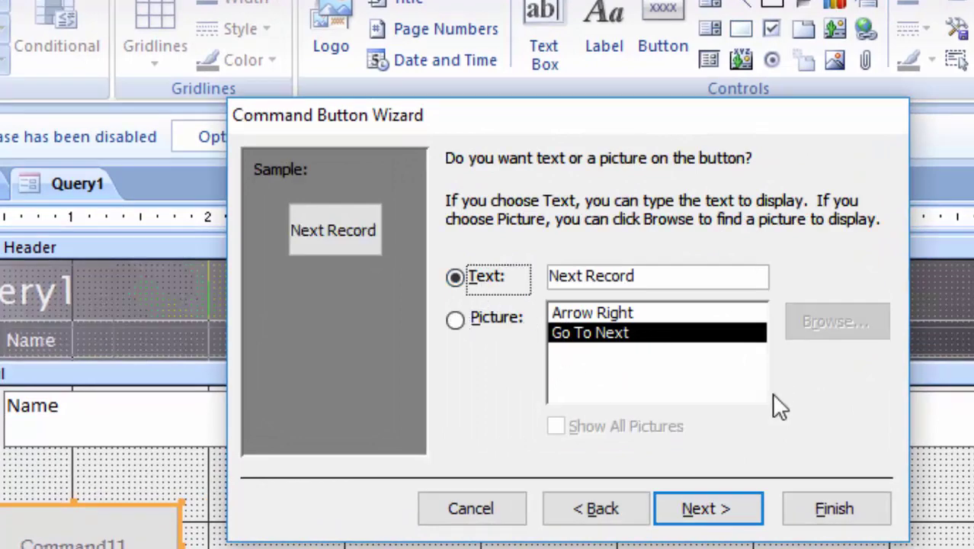
click(718, 515)
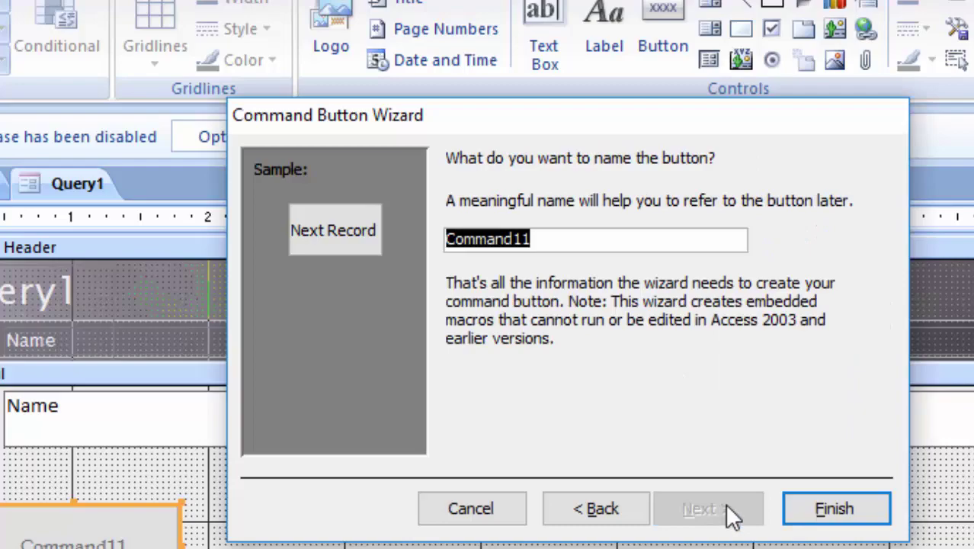
click(813, 518)
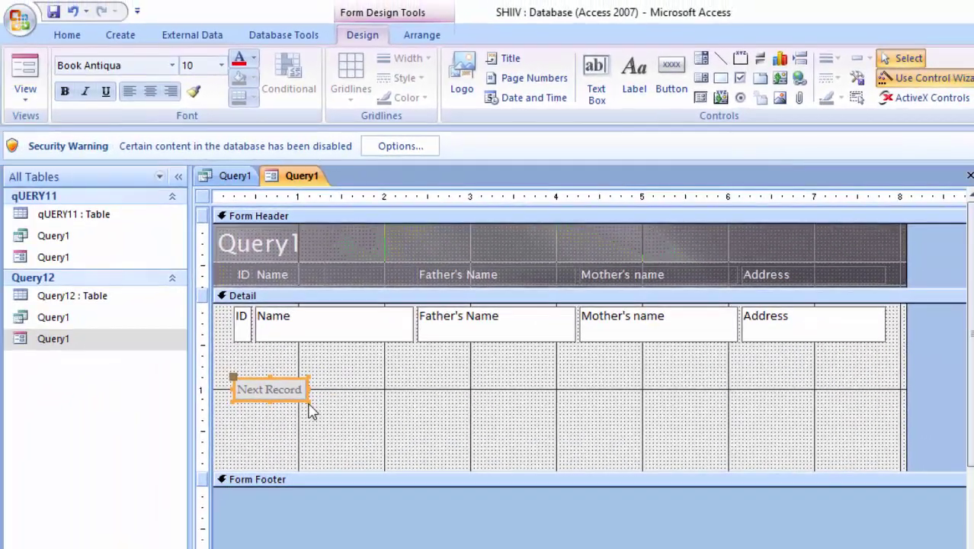
Step: Enlarge the Next Record button, make its caption black, and switch to Form View
drag(305, 397, 328, 416)
click(253, 58)
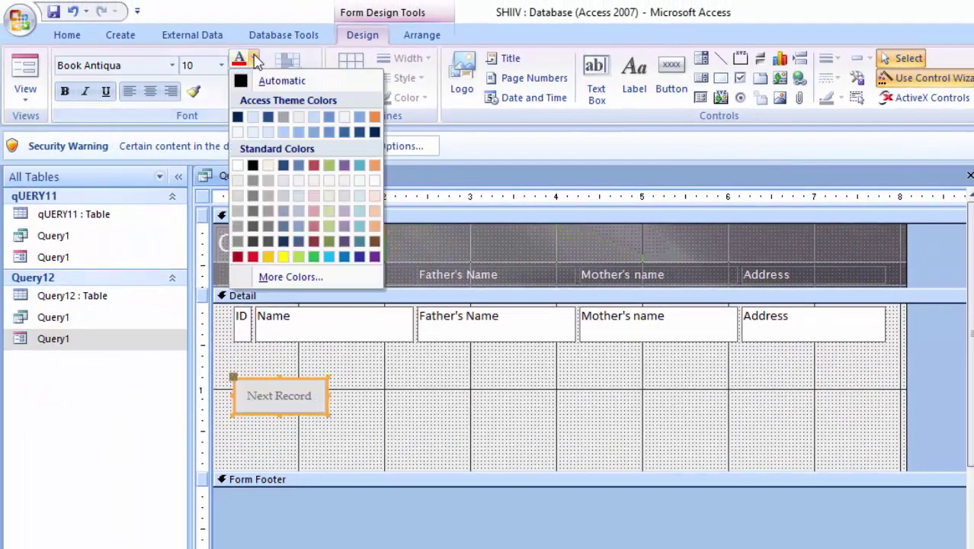
click(252, 164)
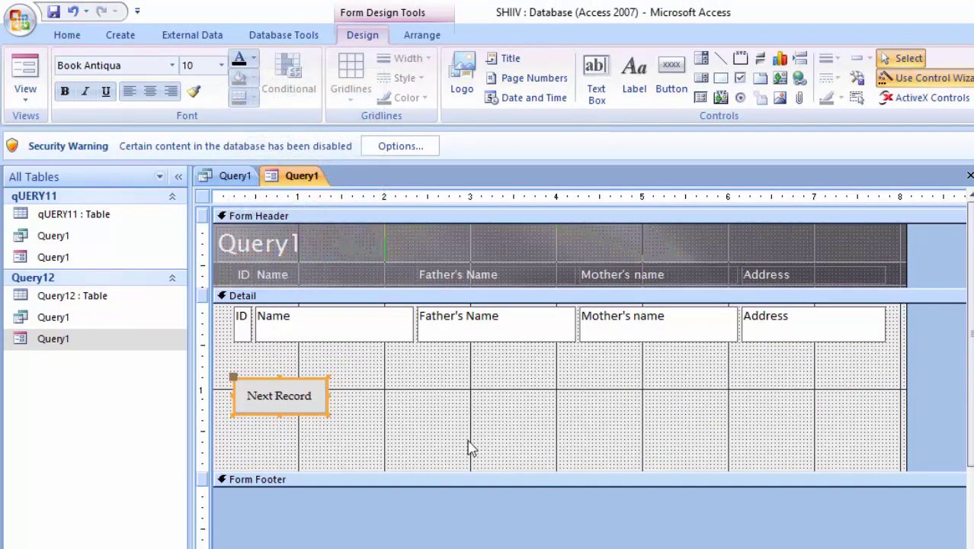
click(25, 68)
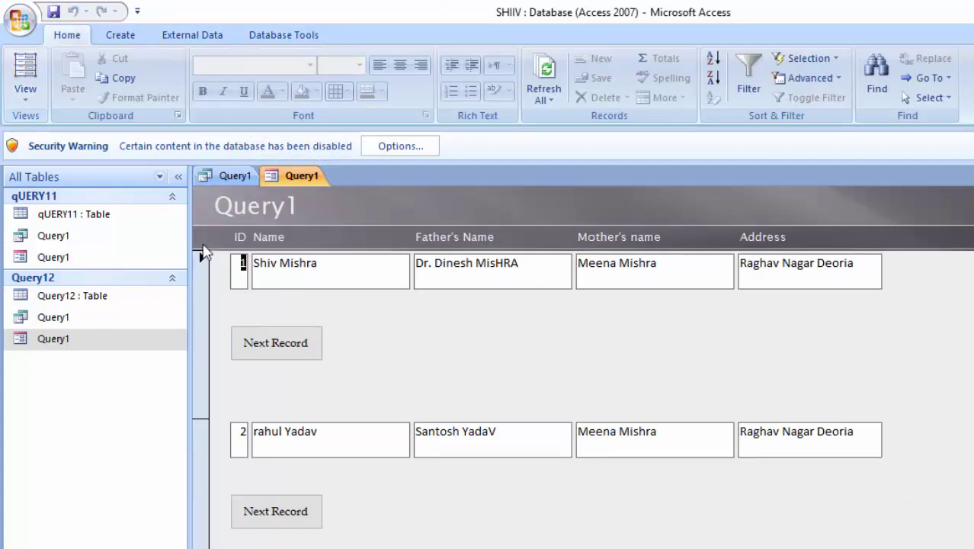
Step: Use Next Record to advance through the records, dismissing the can't-go-to-record messages at the end
click(289, 352)
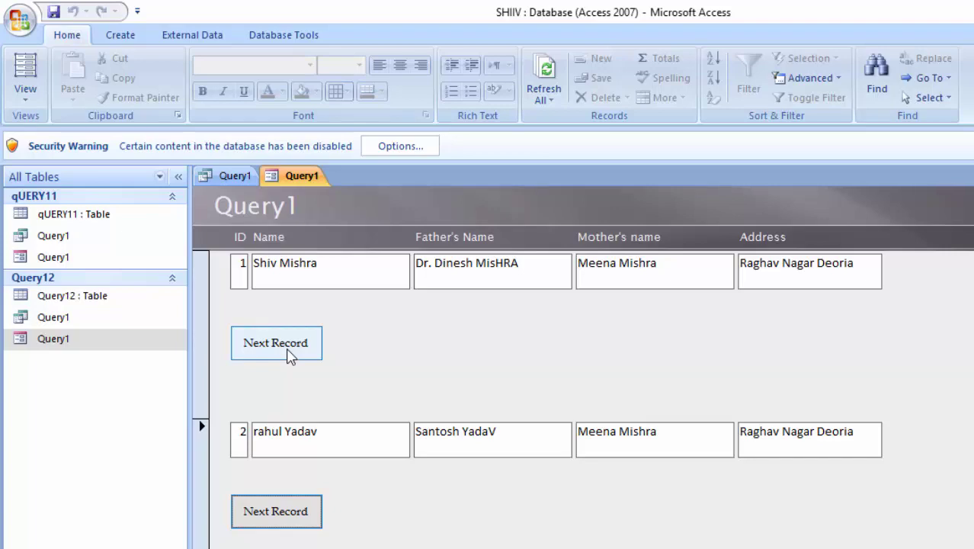
click(289, 353)
click(289, 503)
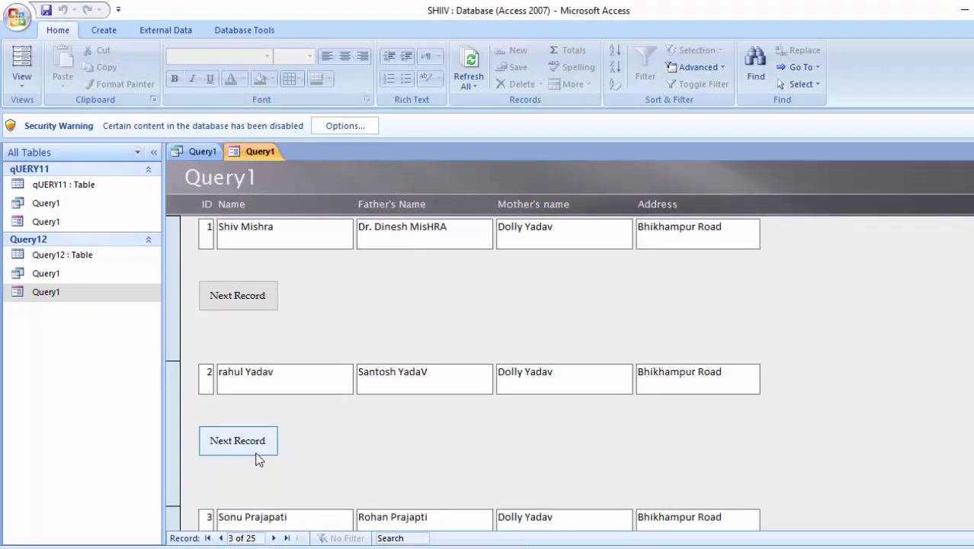
click(256, 458)
click(258, 439)
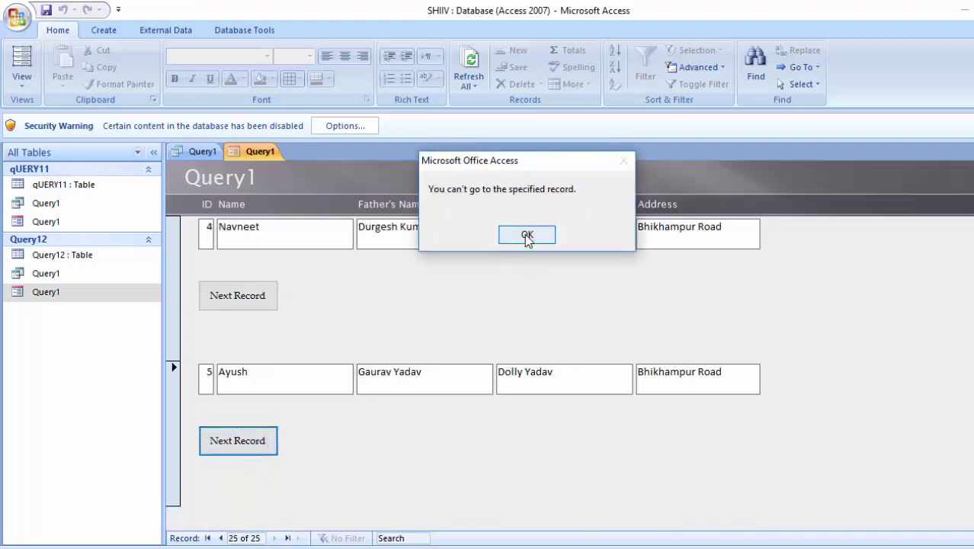
click(527, 234)
click(228, 447)
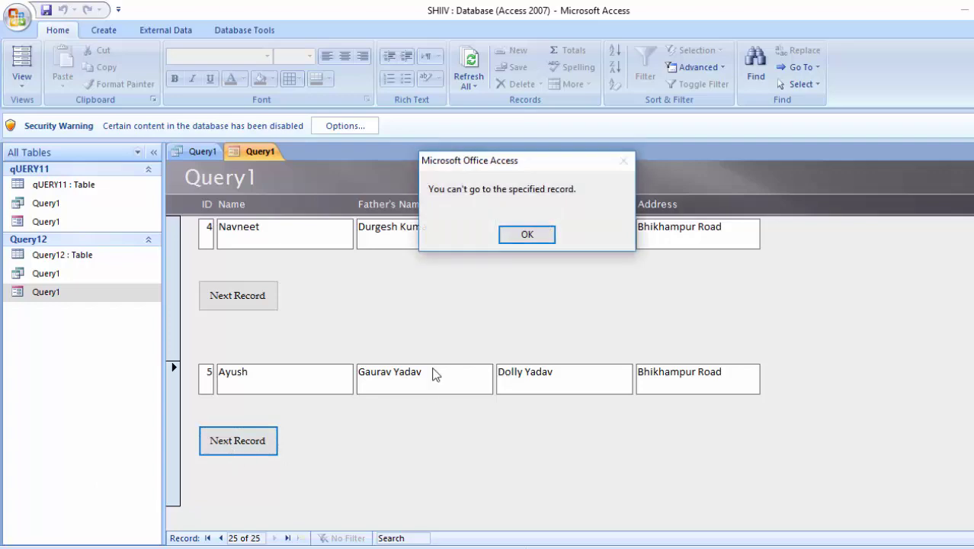
click(513, 236)
Step: Step through the records again from record 2 to record 25 of 25, and dismiss the message
scroll(515, 369, up, 1)
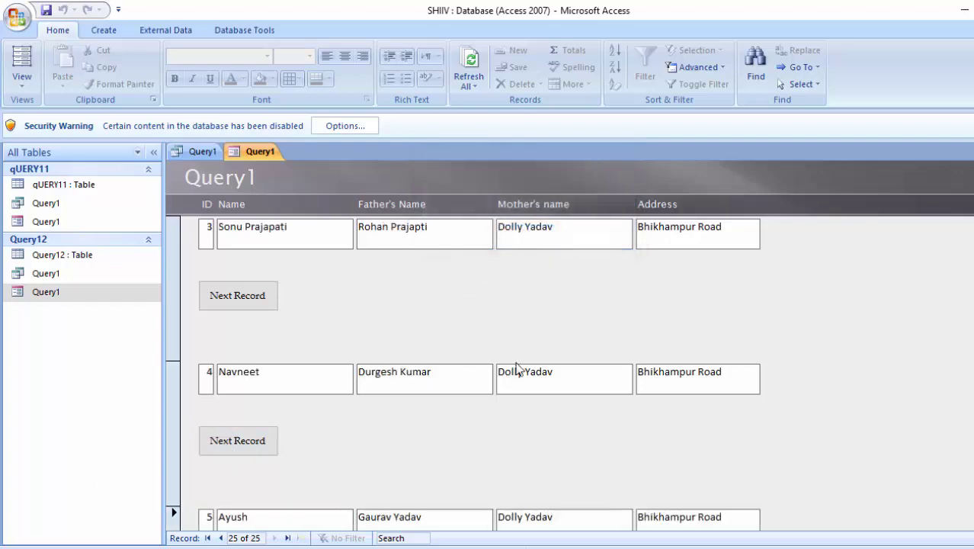
scroll(515, 369, down, 2)
scroll(515, 370, up, 1)
scroll(515, 369, down, 1)
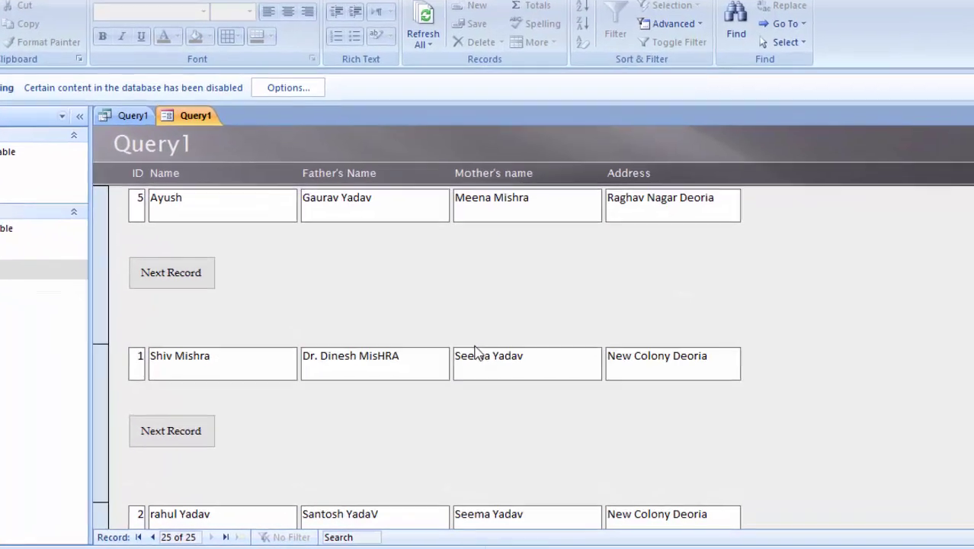
scroll(515, 369, down, 1)
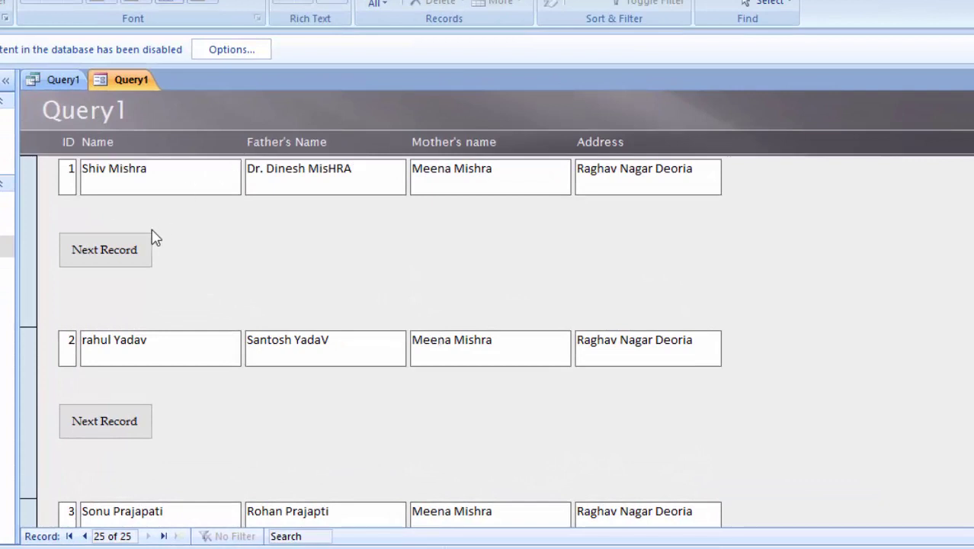
click(113, 259)
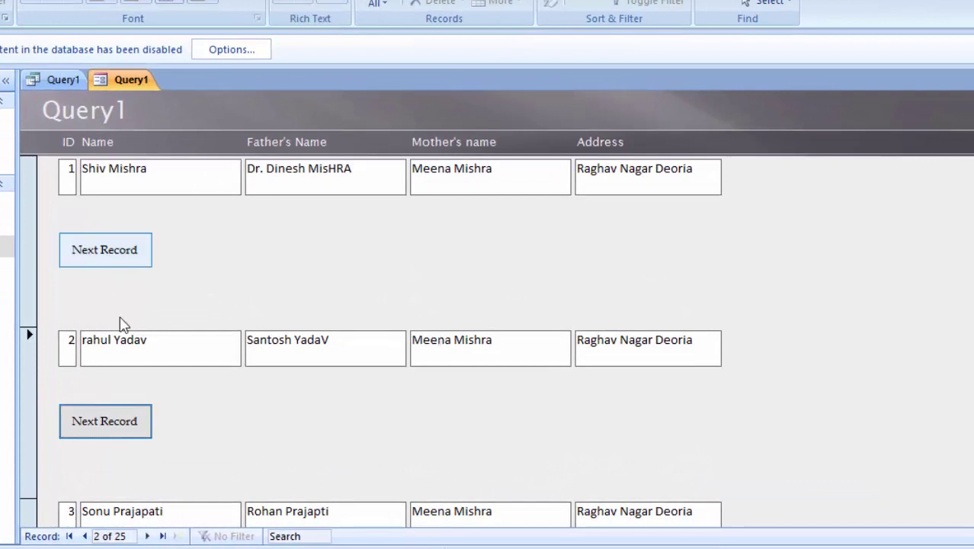
click(134, 429)
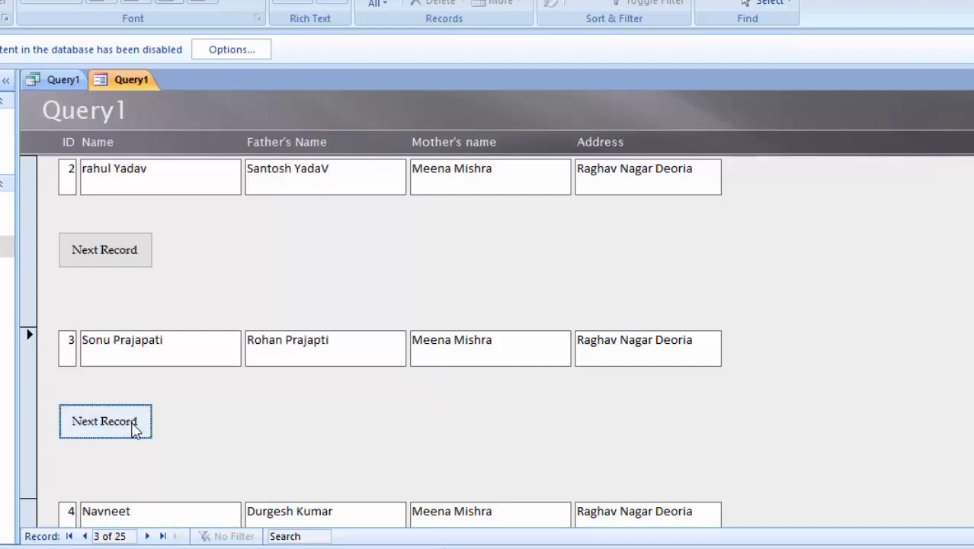
click(134, 429)
click(134, 429)
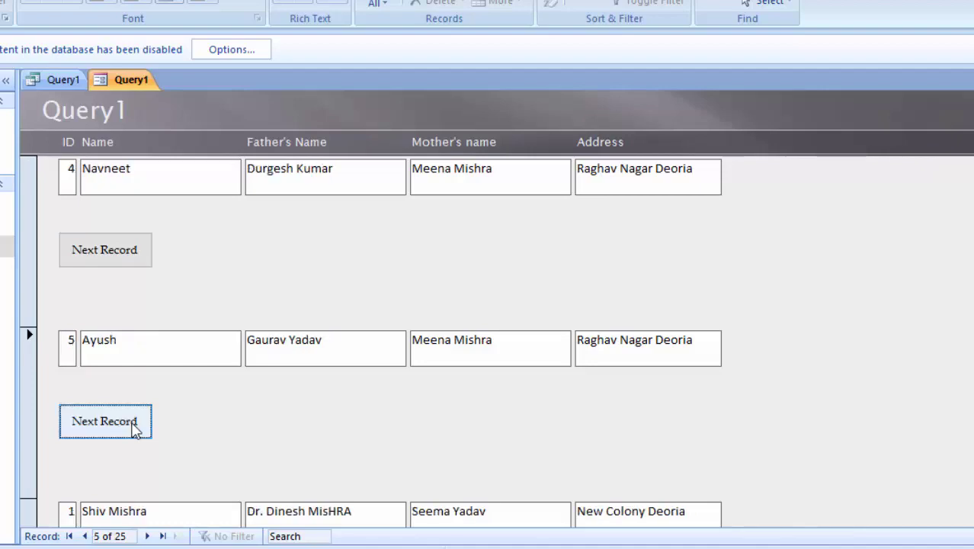
click(134, 429)
click(134, 429)
click(134, 428)
click(134, 429)
click(134, 429)
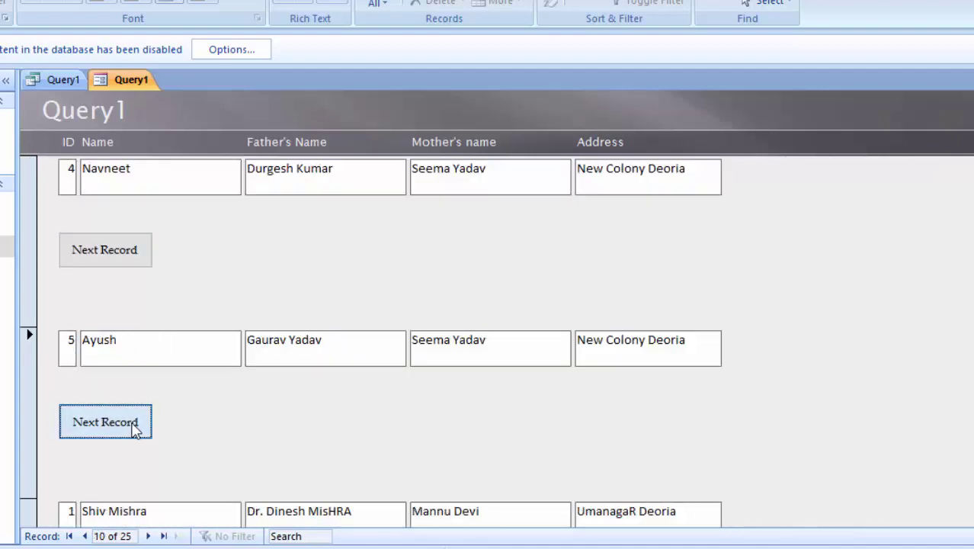
double_click(134, 429)
triple_click(134, 429)
double_click(134, 429)
double_click(134, 429)
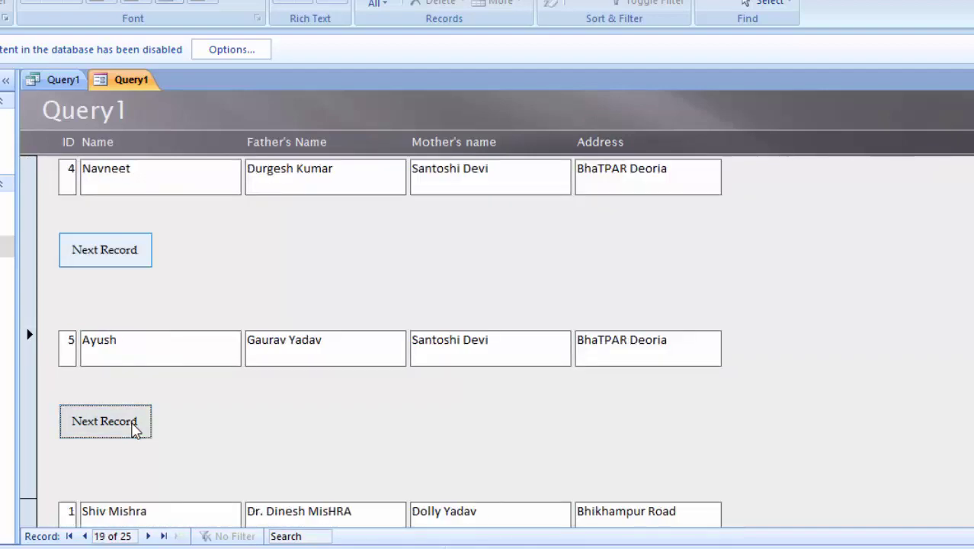
double_click(134, 429)
double_click(134, 429)
double_click(134, 429)
click(134, 429)
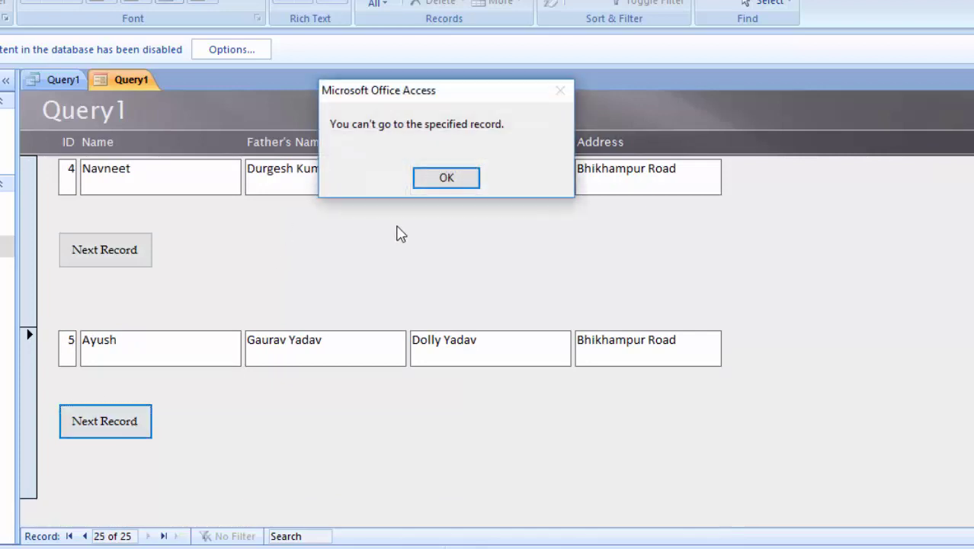
click(458, 180)
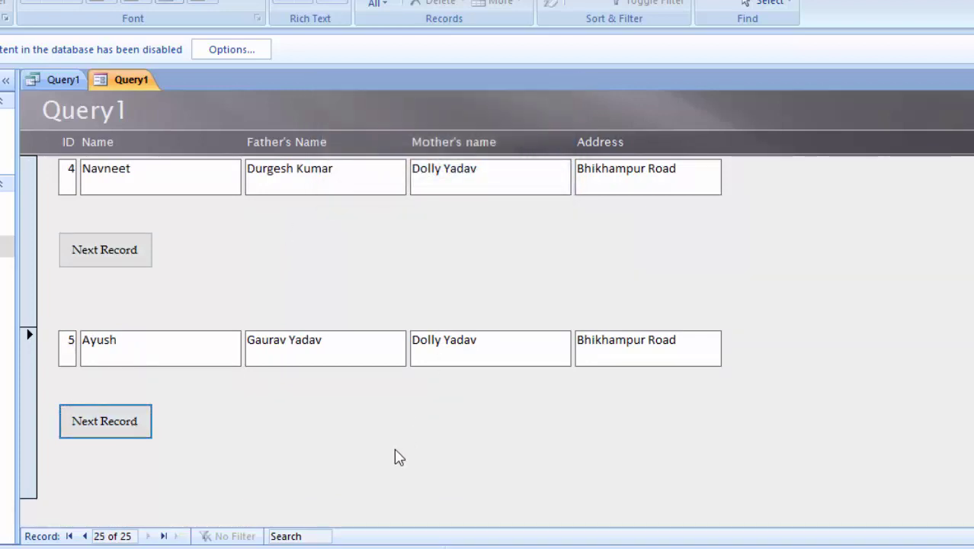